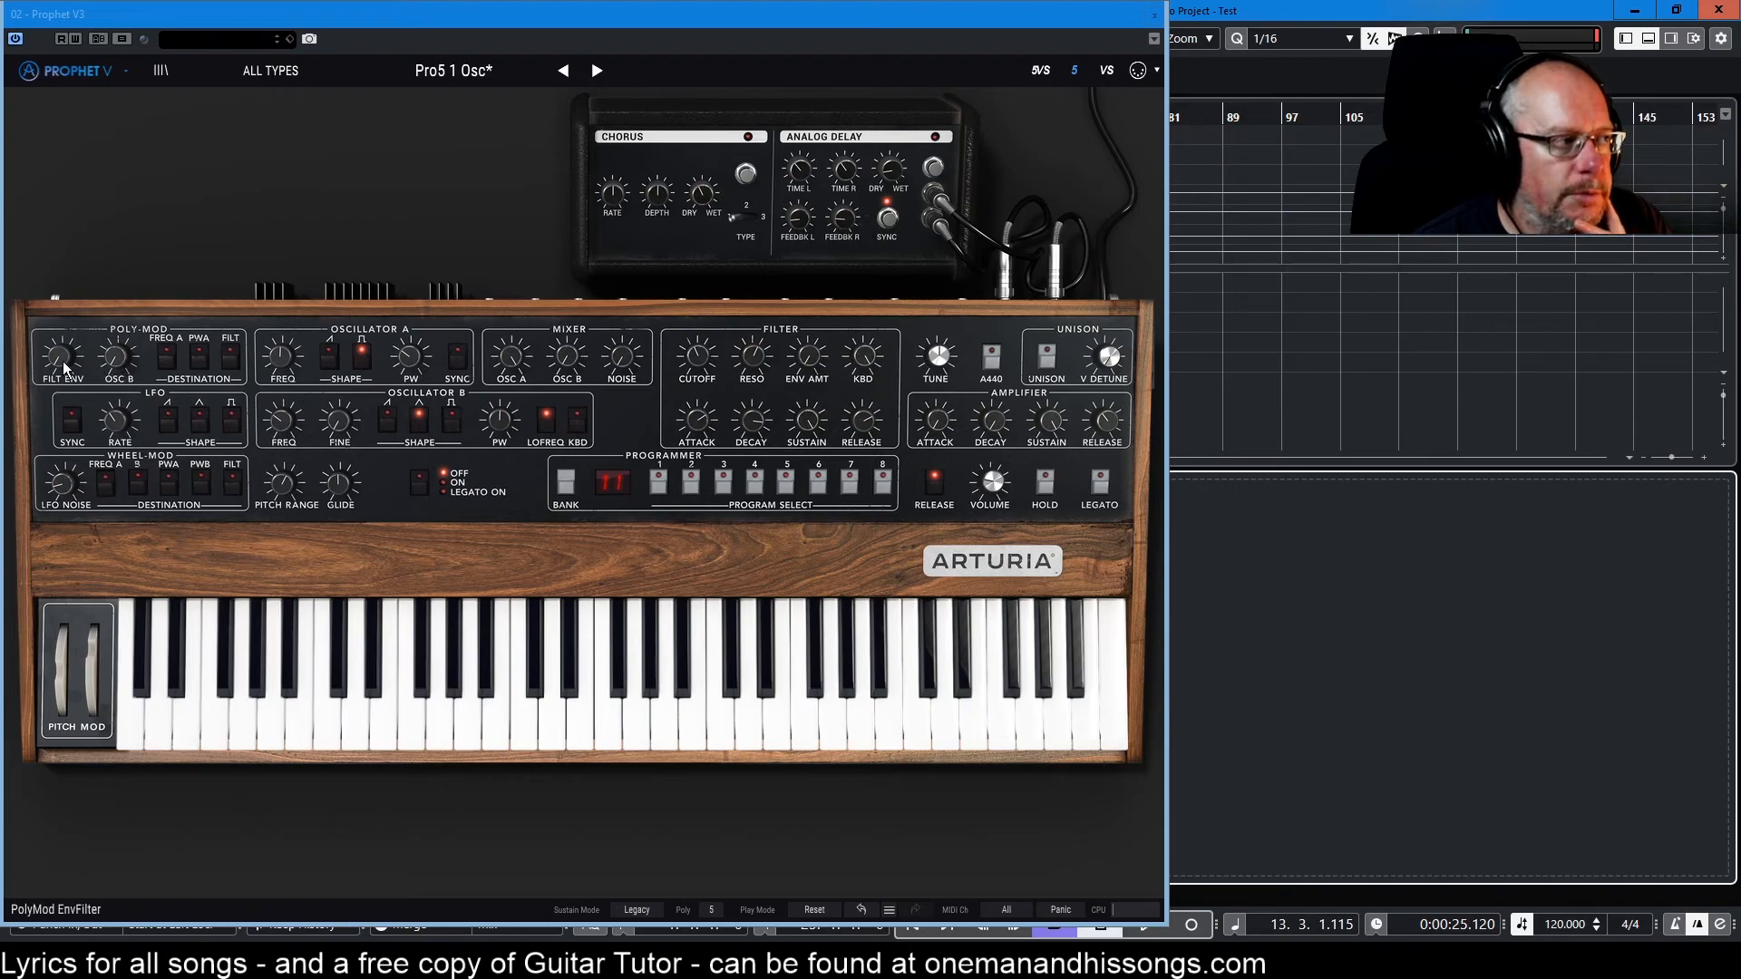
mouse_move(109, 361)
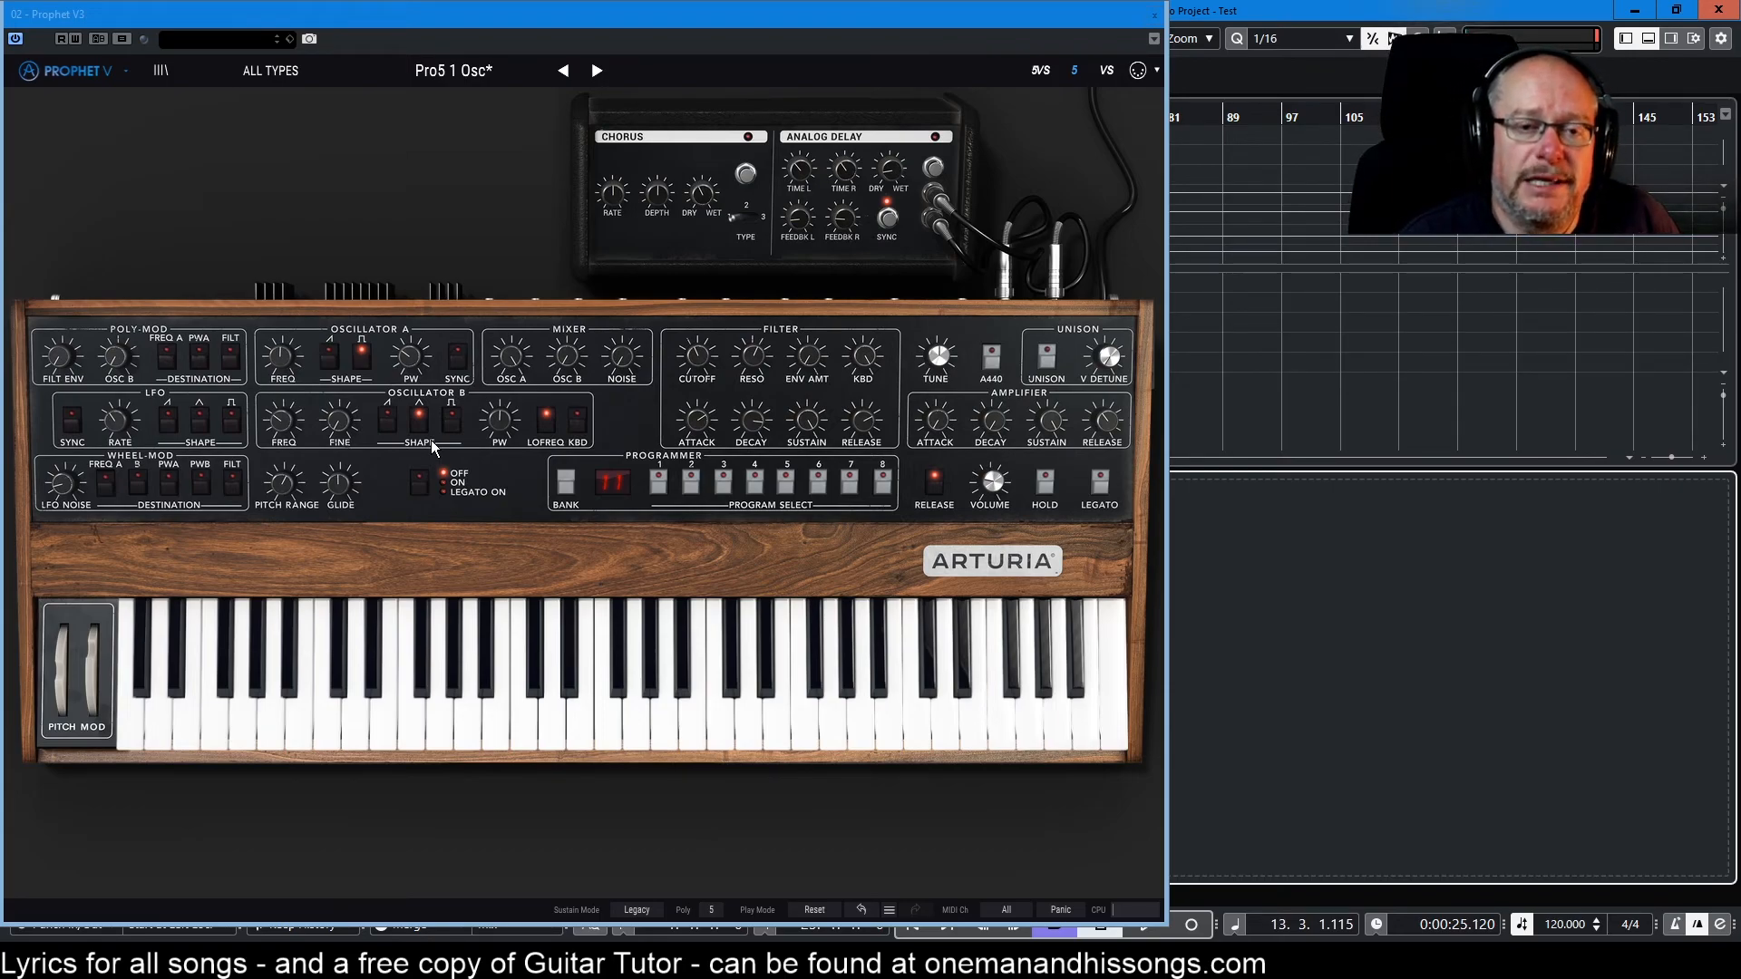
mouse_move(516, 359)
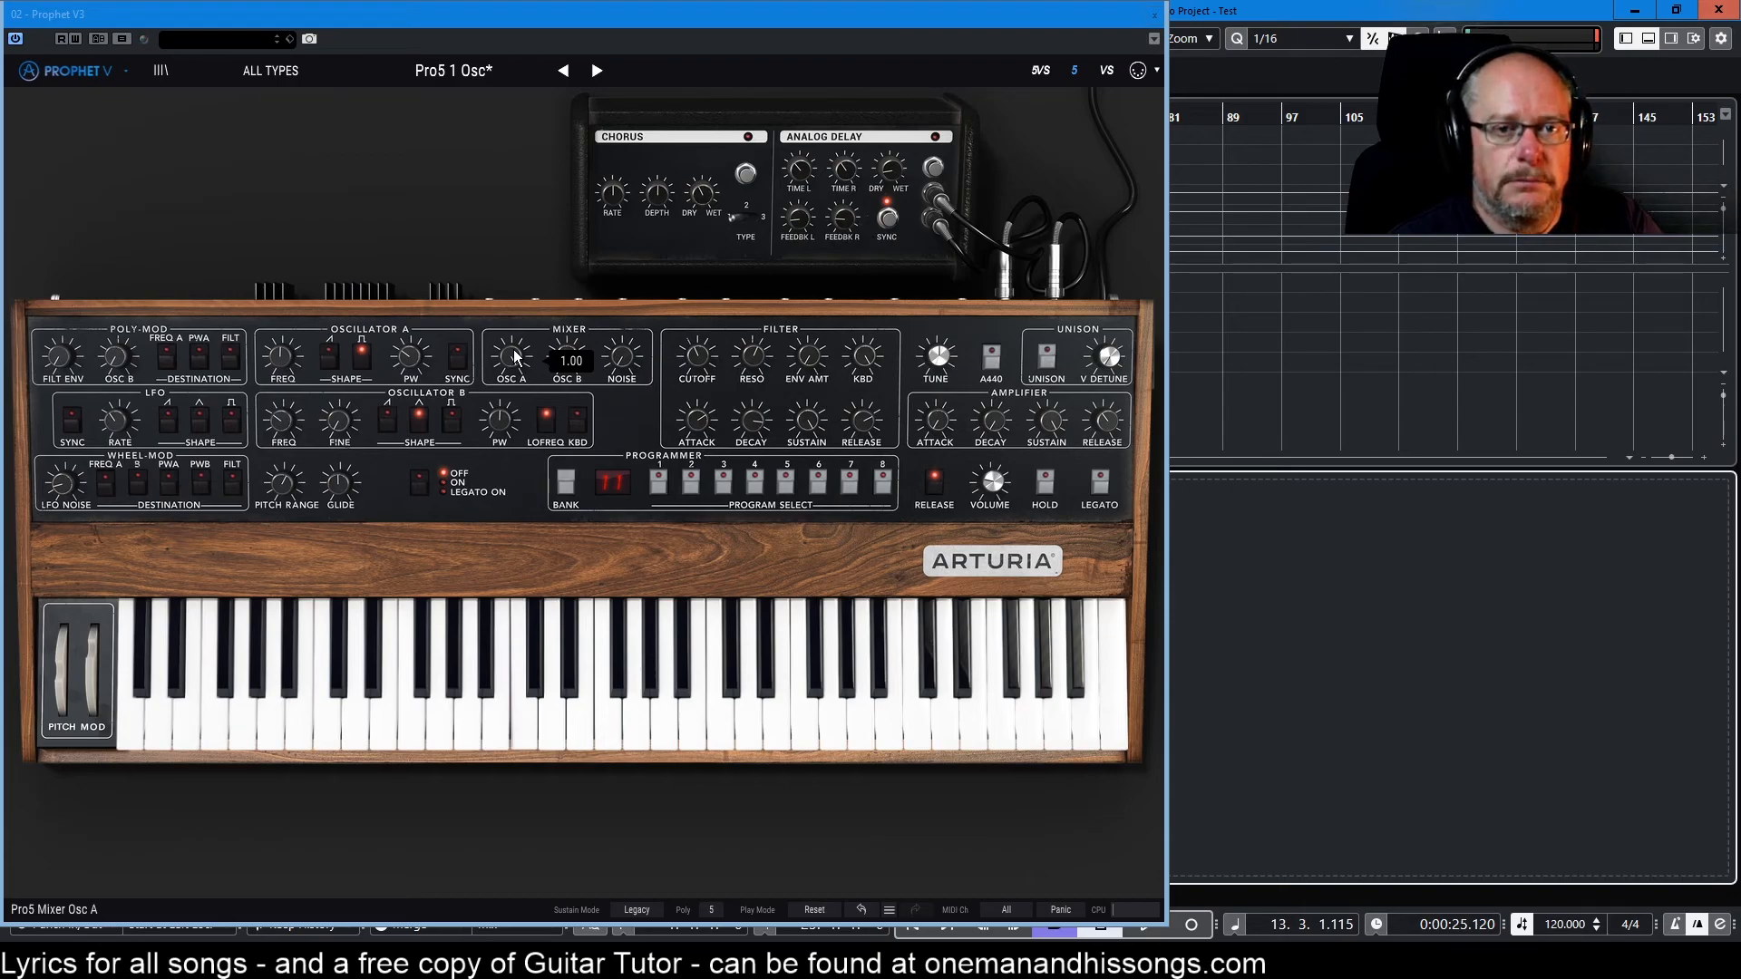
mouse_move(408, 360)
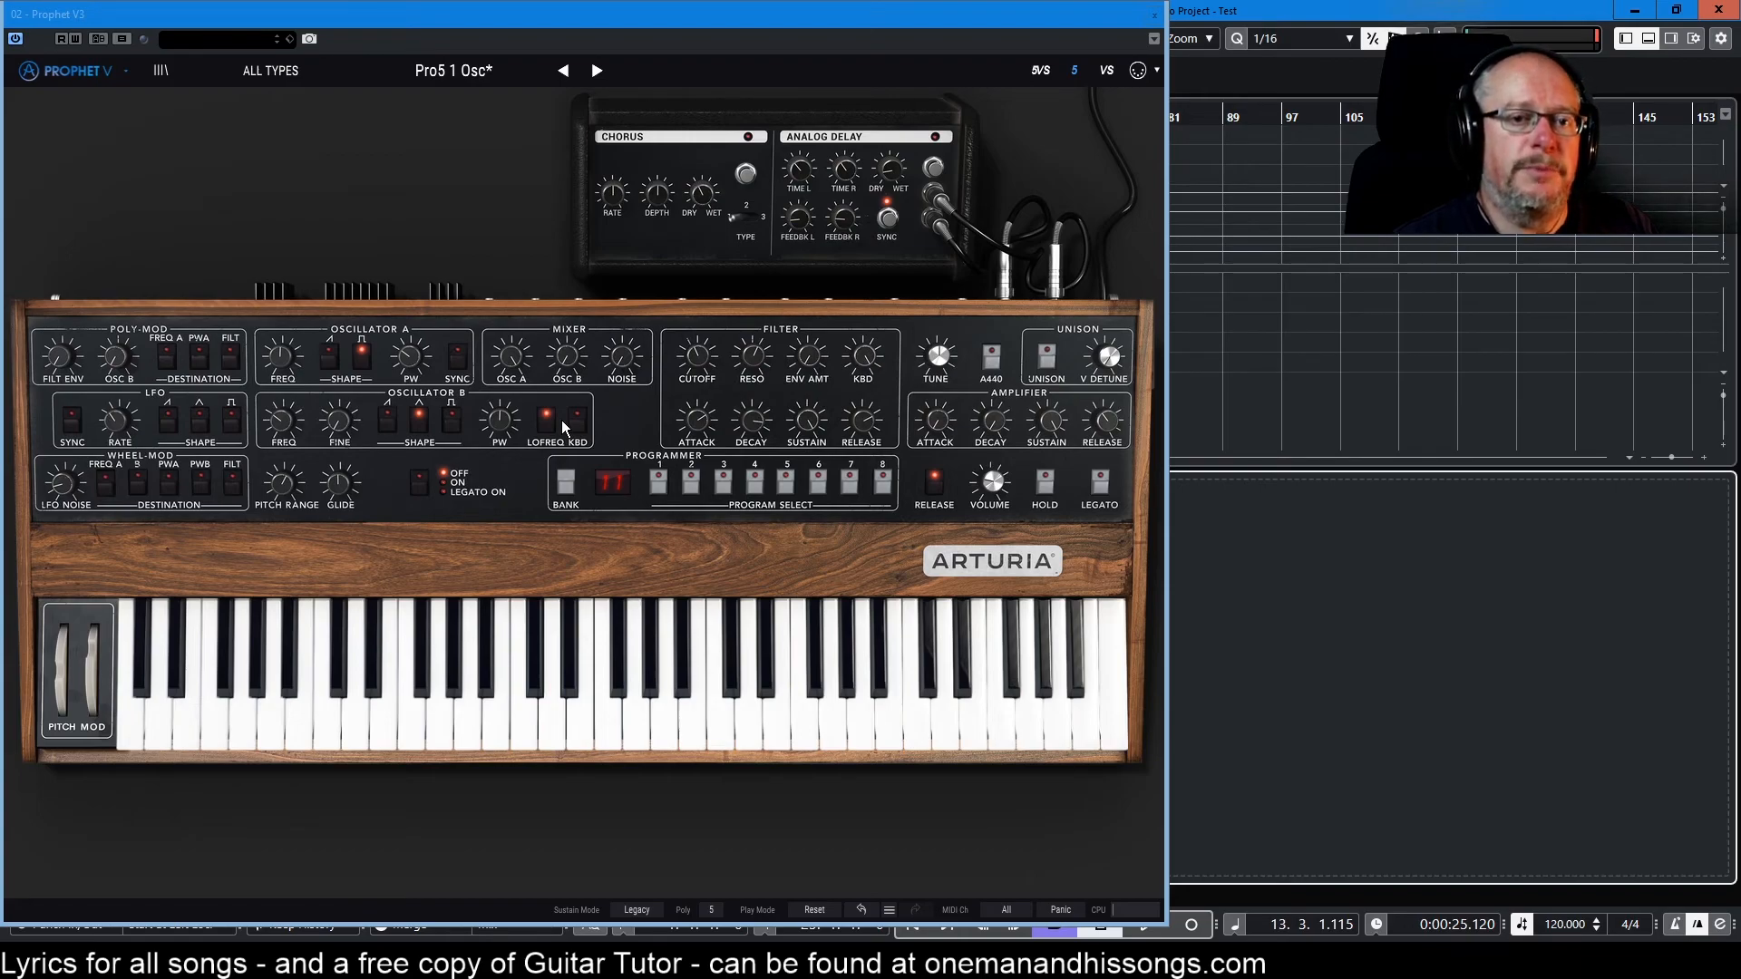
mouse_move(331, 490)
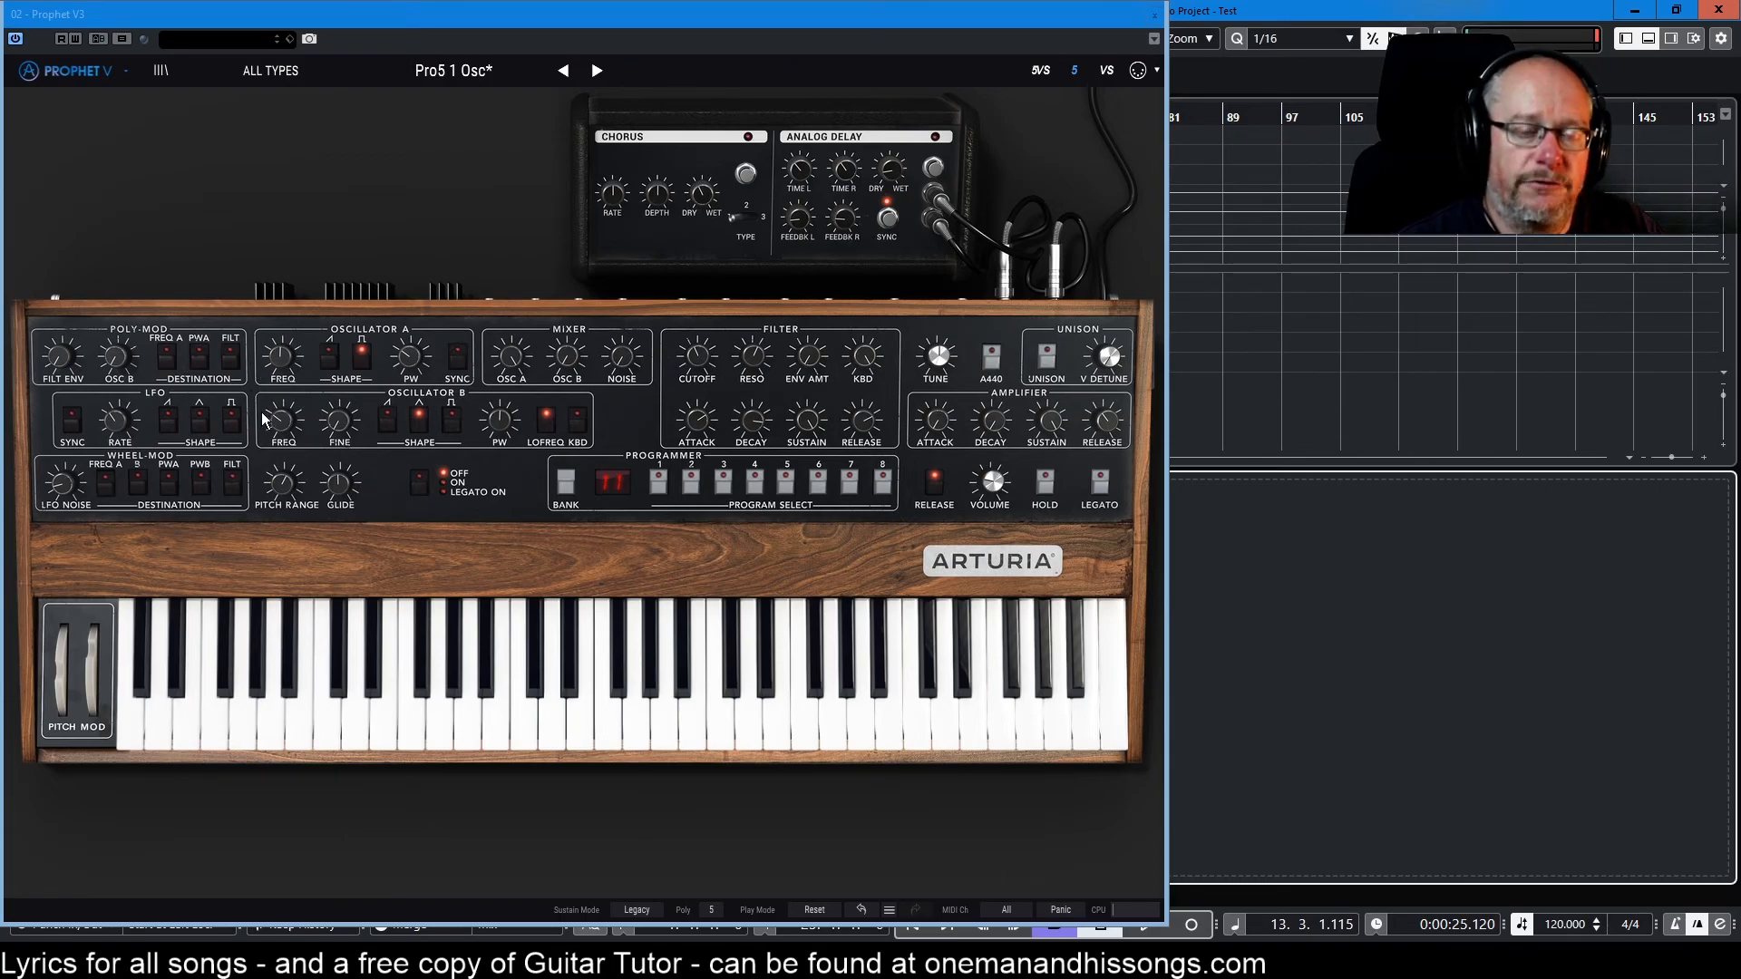
Step: Route the poly-mod to oscillator A's pulse width, adjusting the Osc B modulation amount and oscillator B's frequency
click(198, 359)
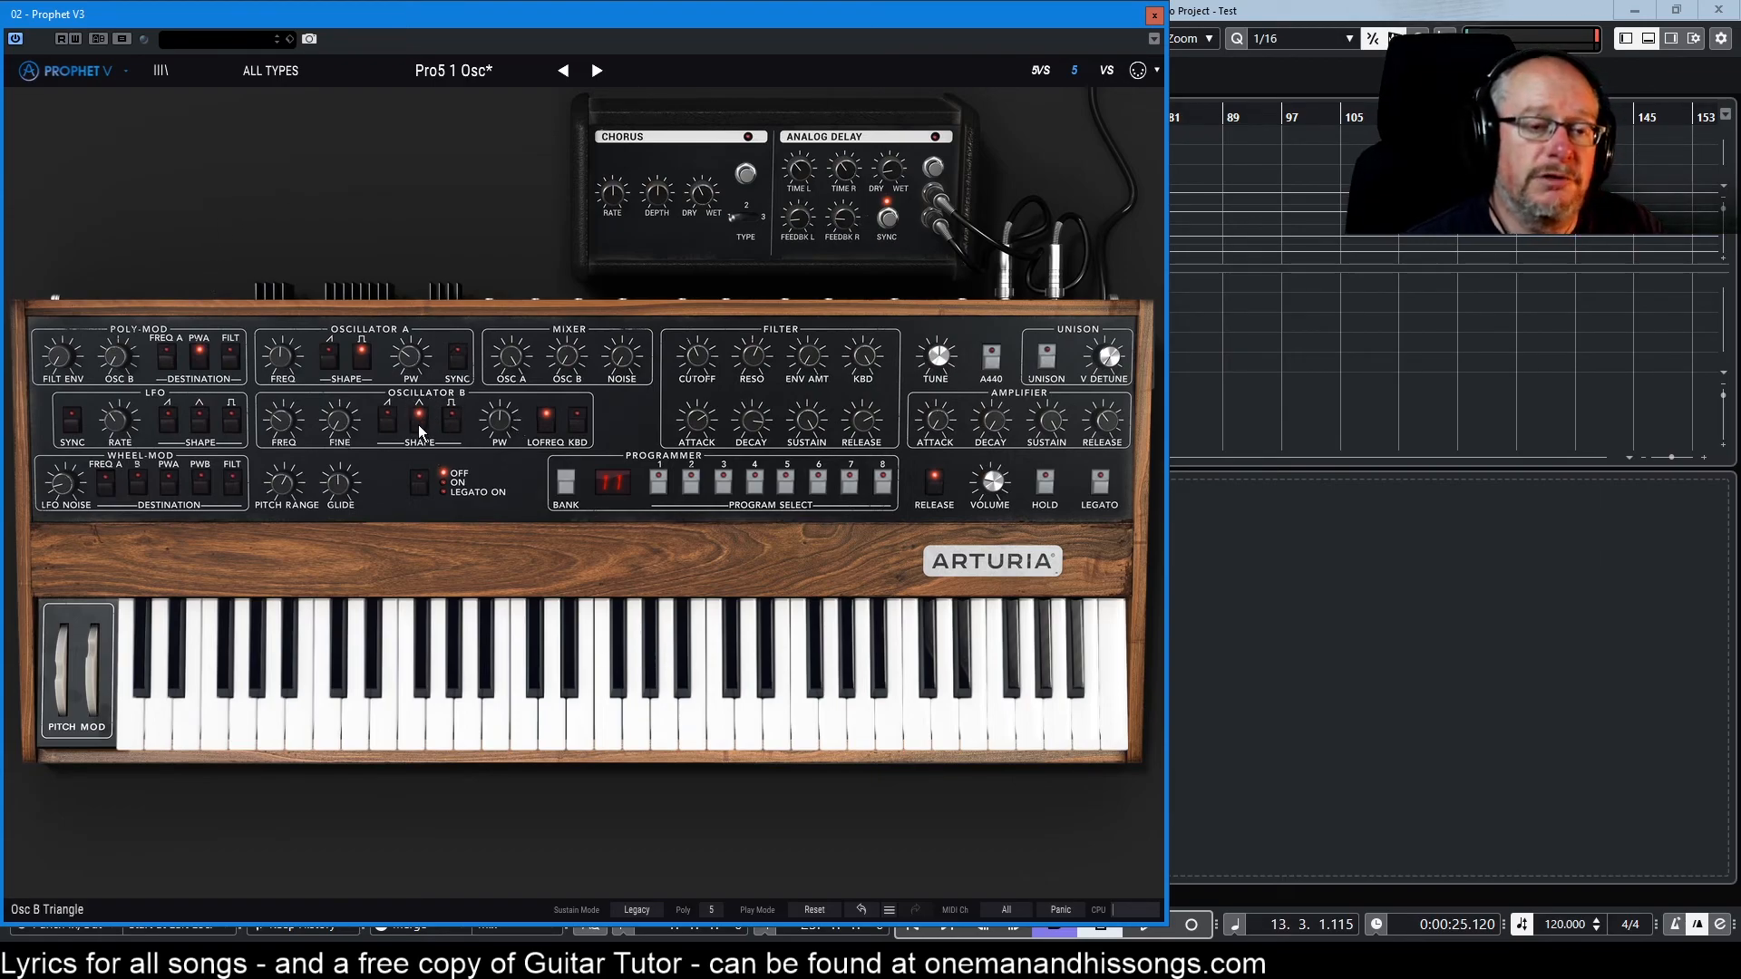
mouse_move(280, 418)
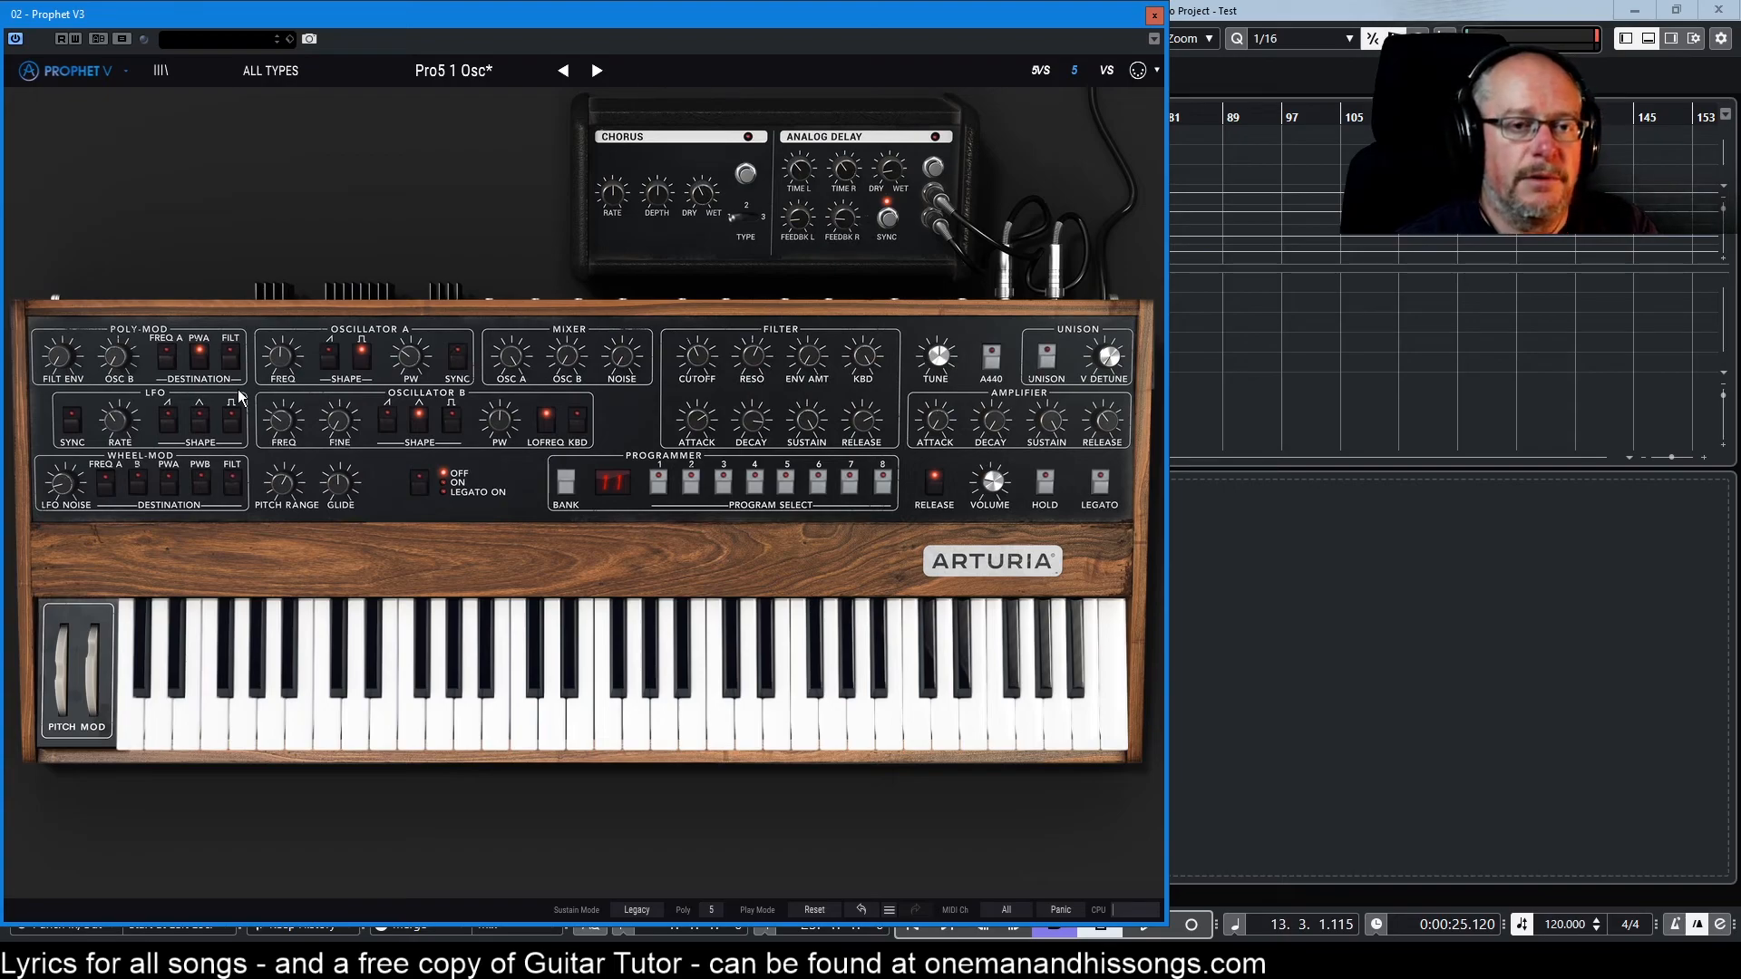
mouse_move(115, 365)
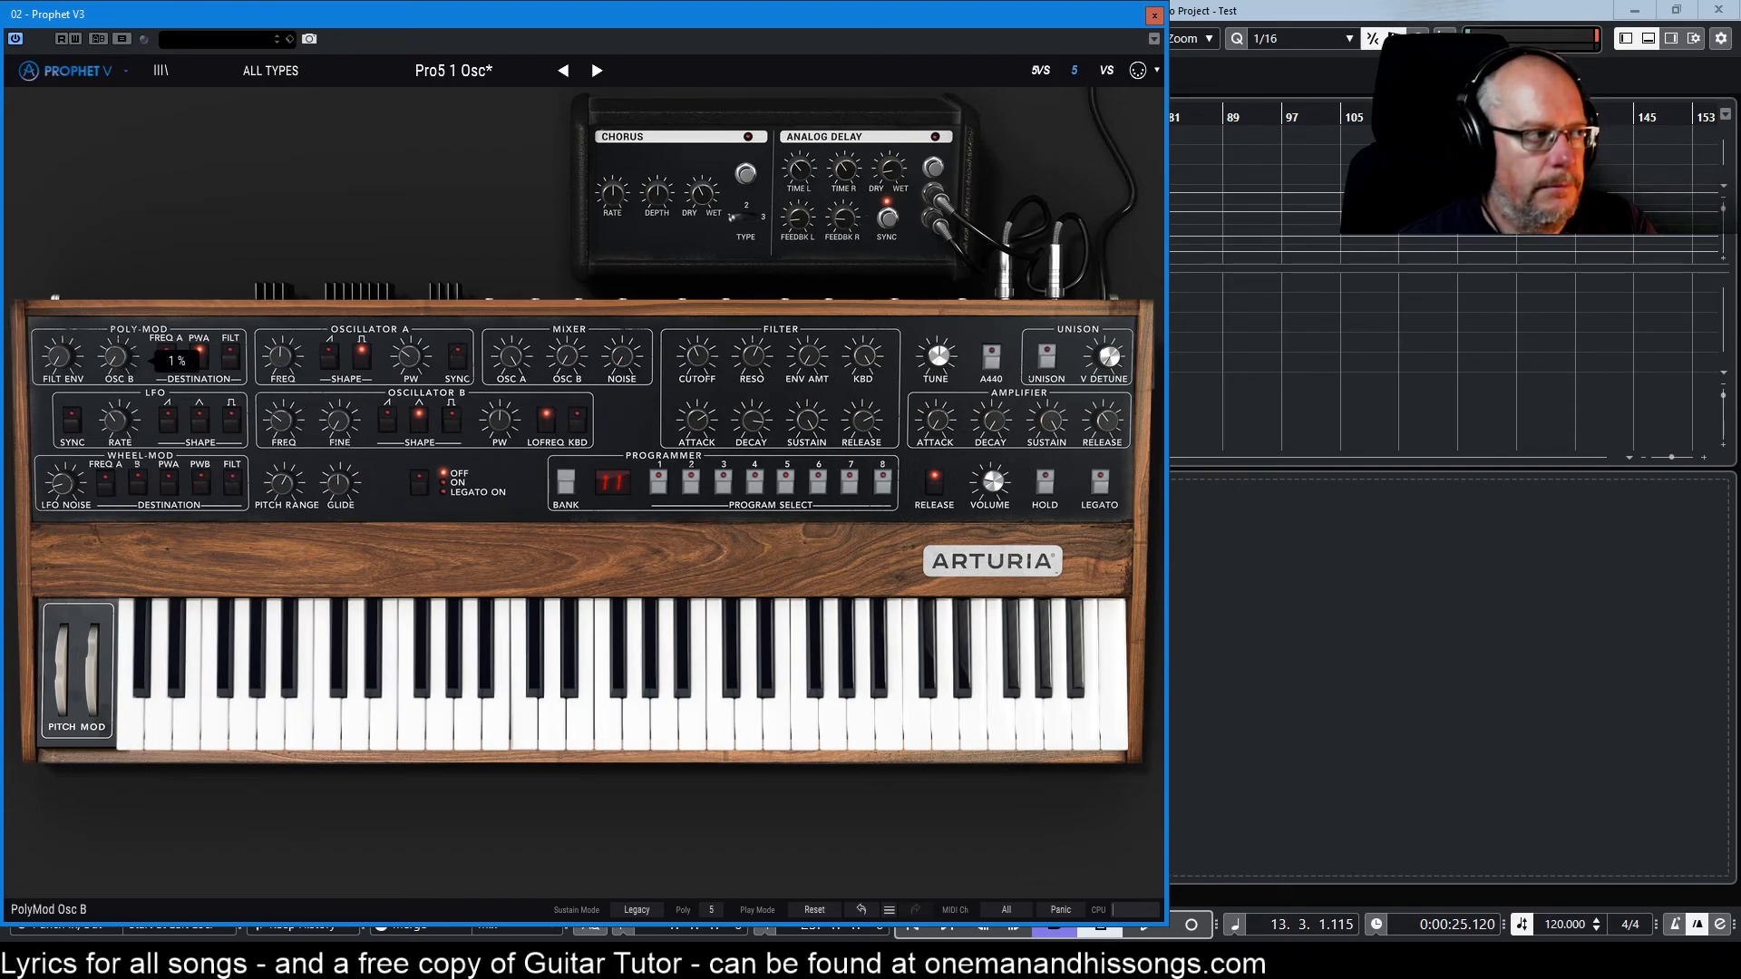
drag(115, 362, 115, 357)
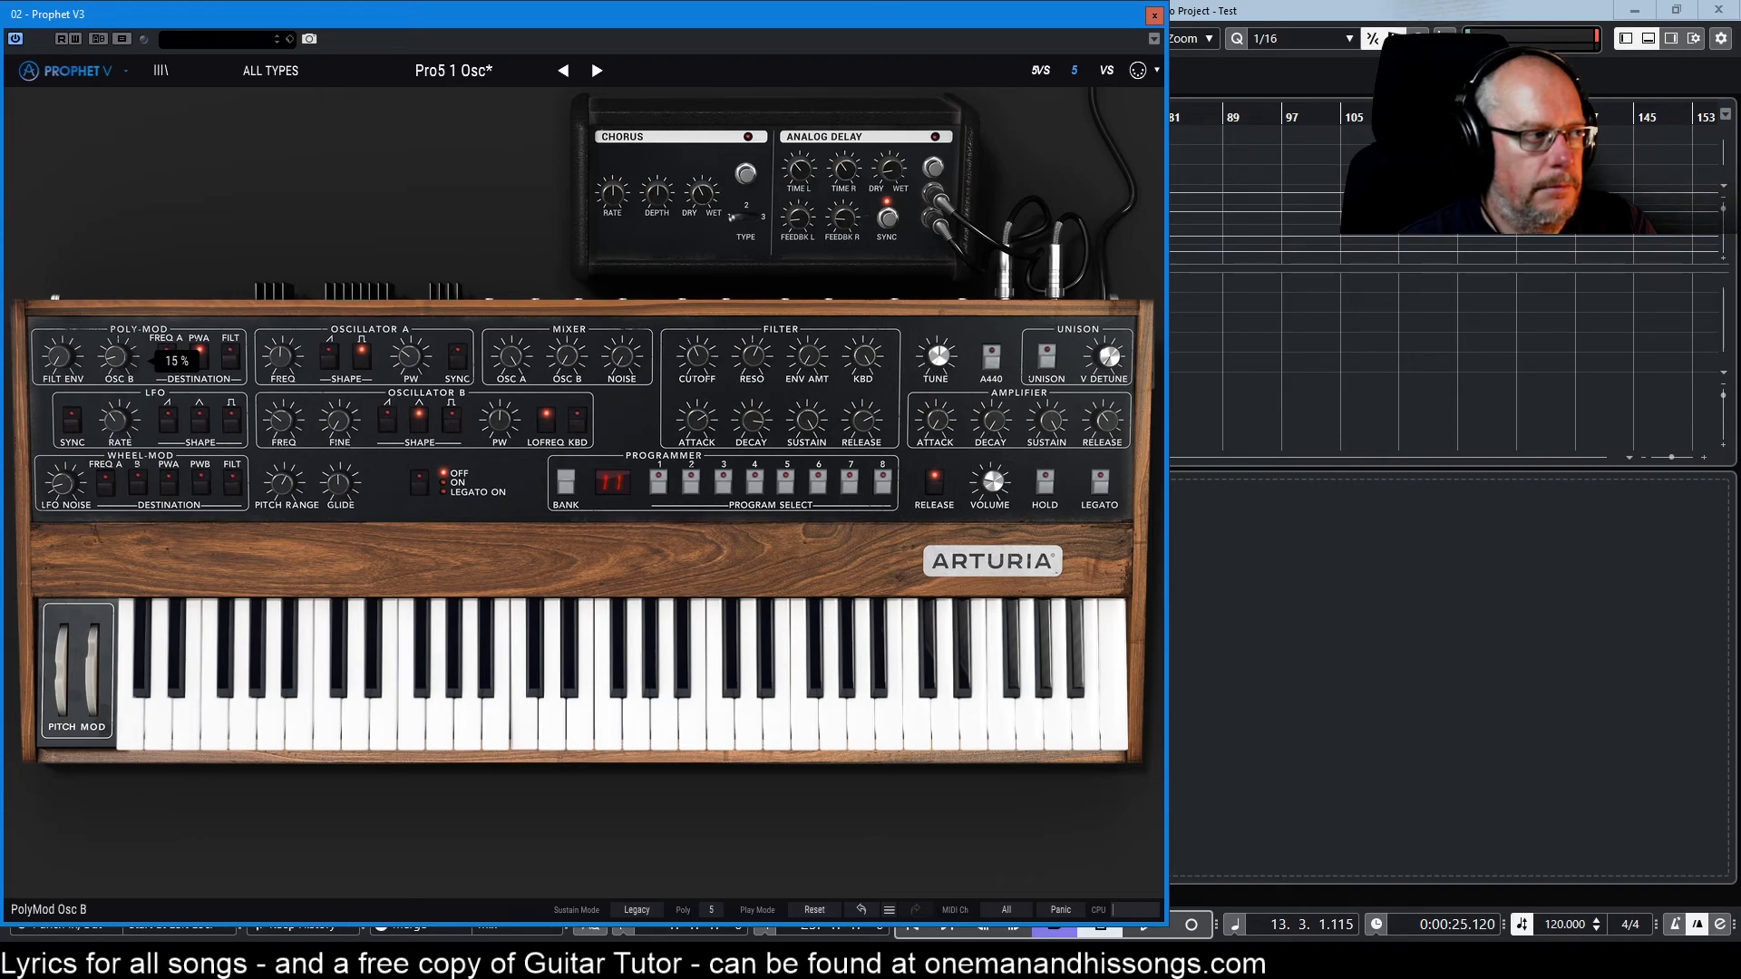
drag(115, 356, 89, 357)
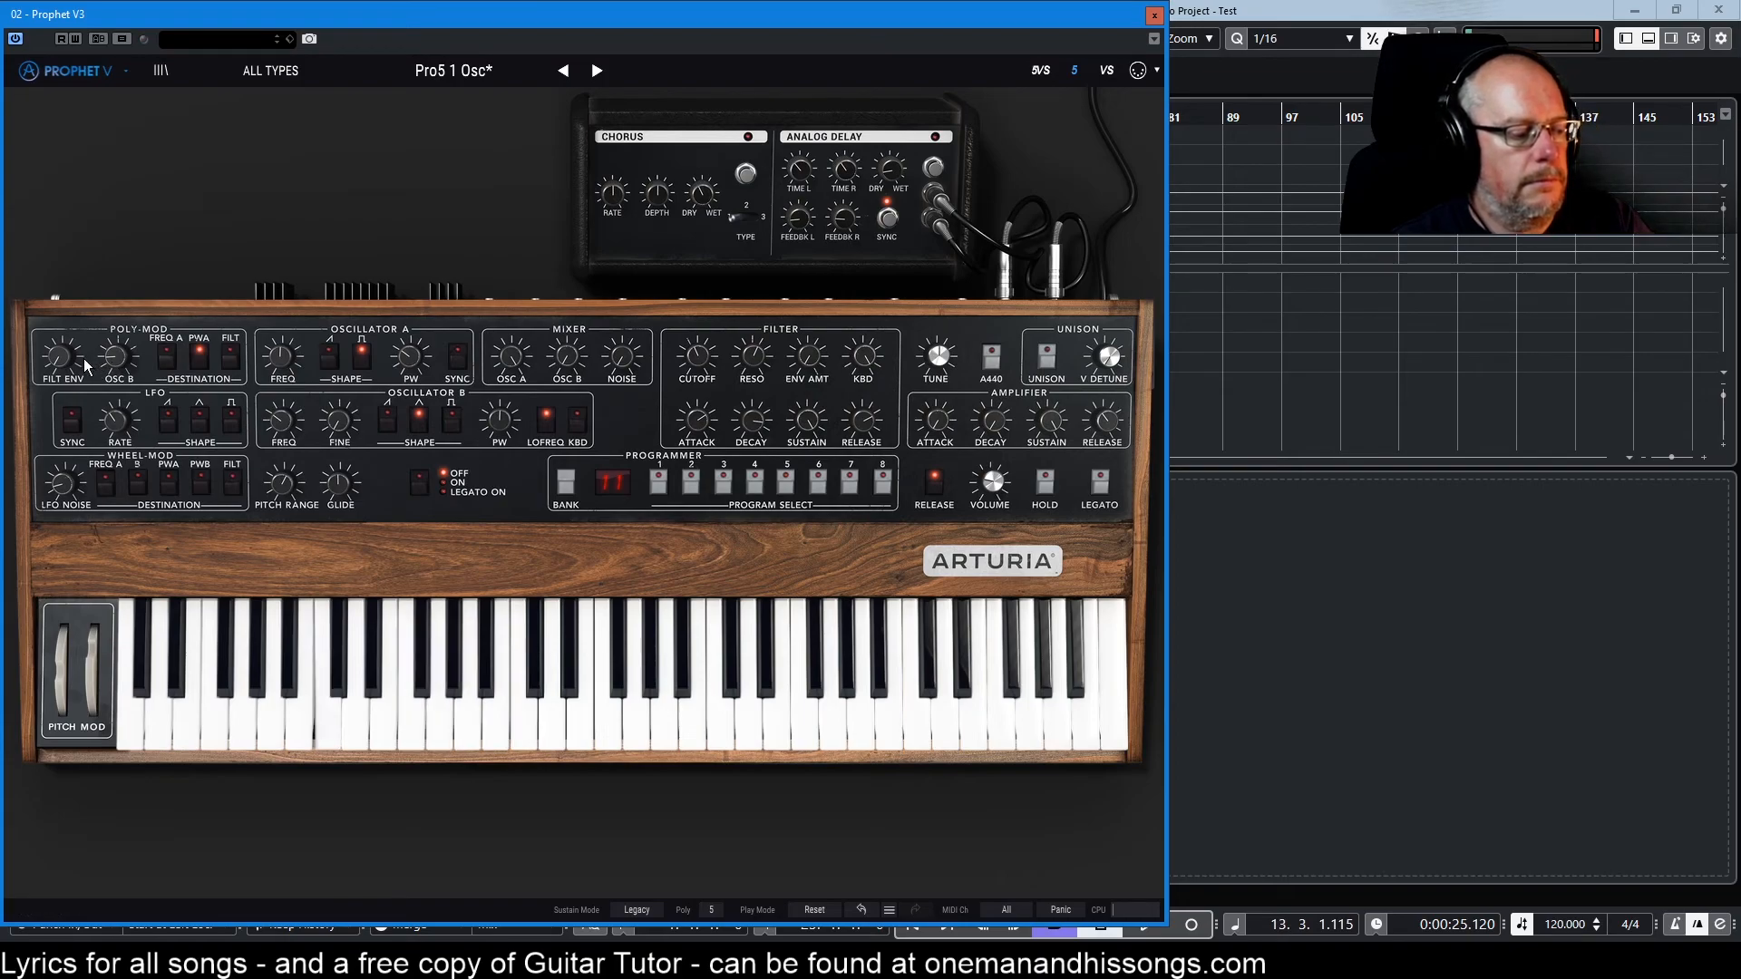
drag(114, 361, 117, 362)
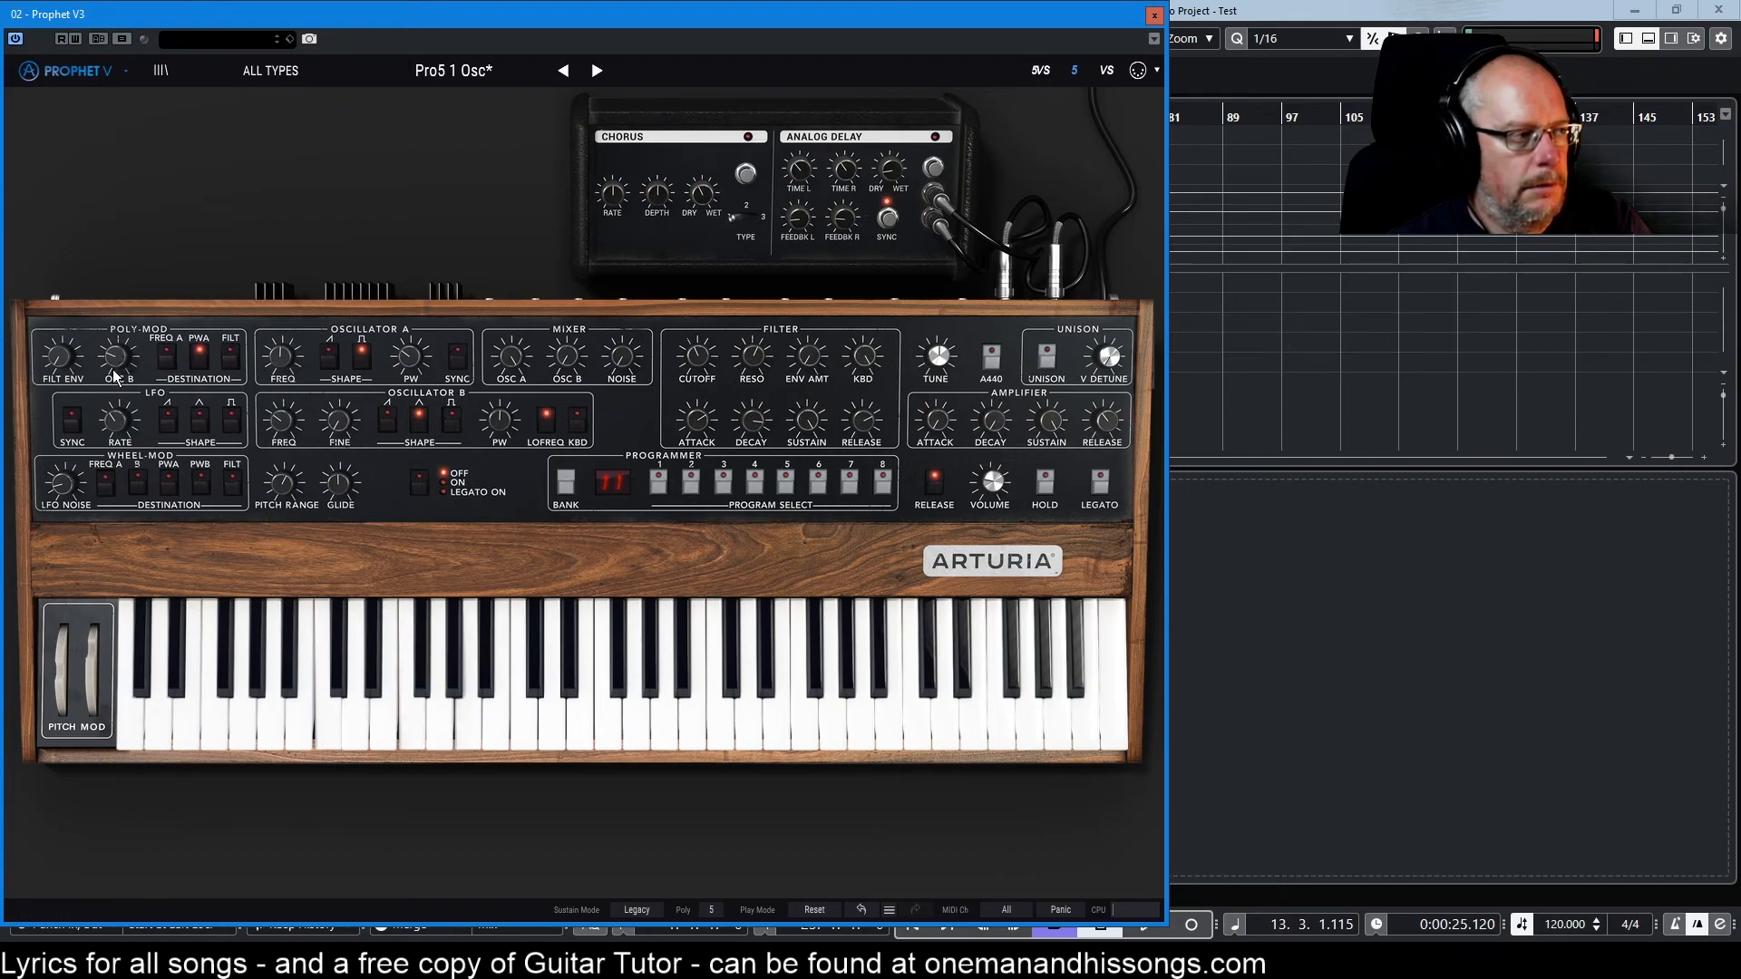
drag(118, 361, 118, 361)
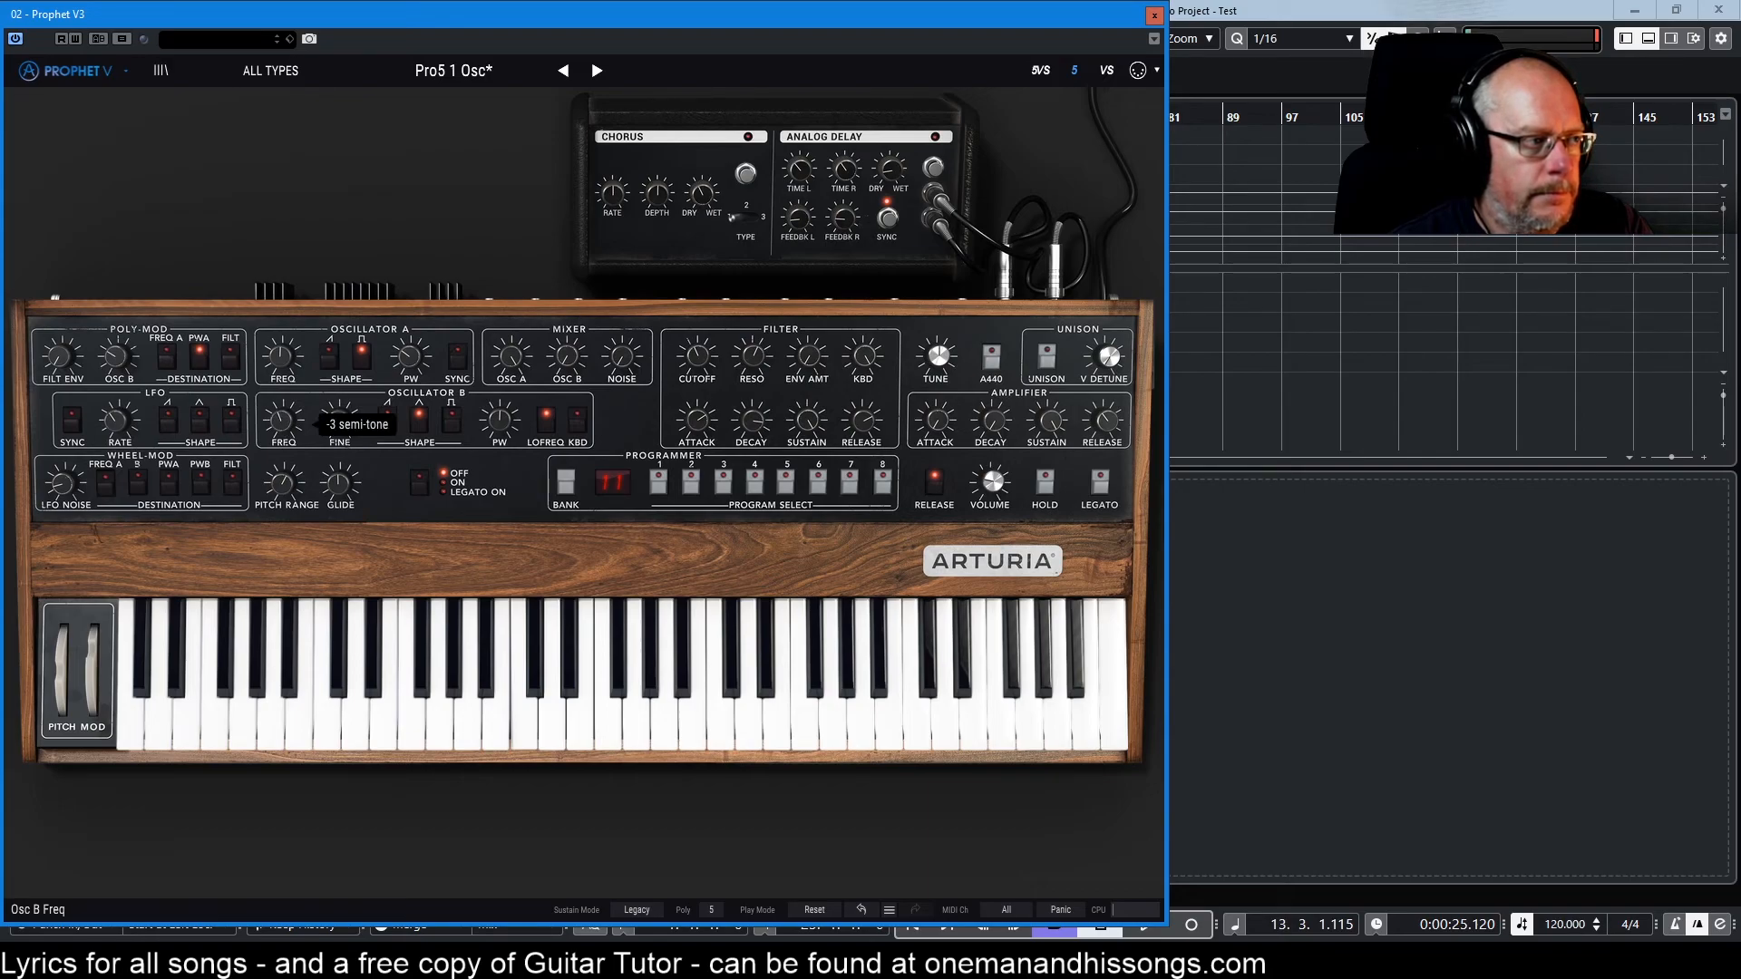
drag(283, 423, 283, 412)
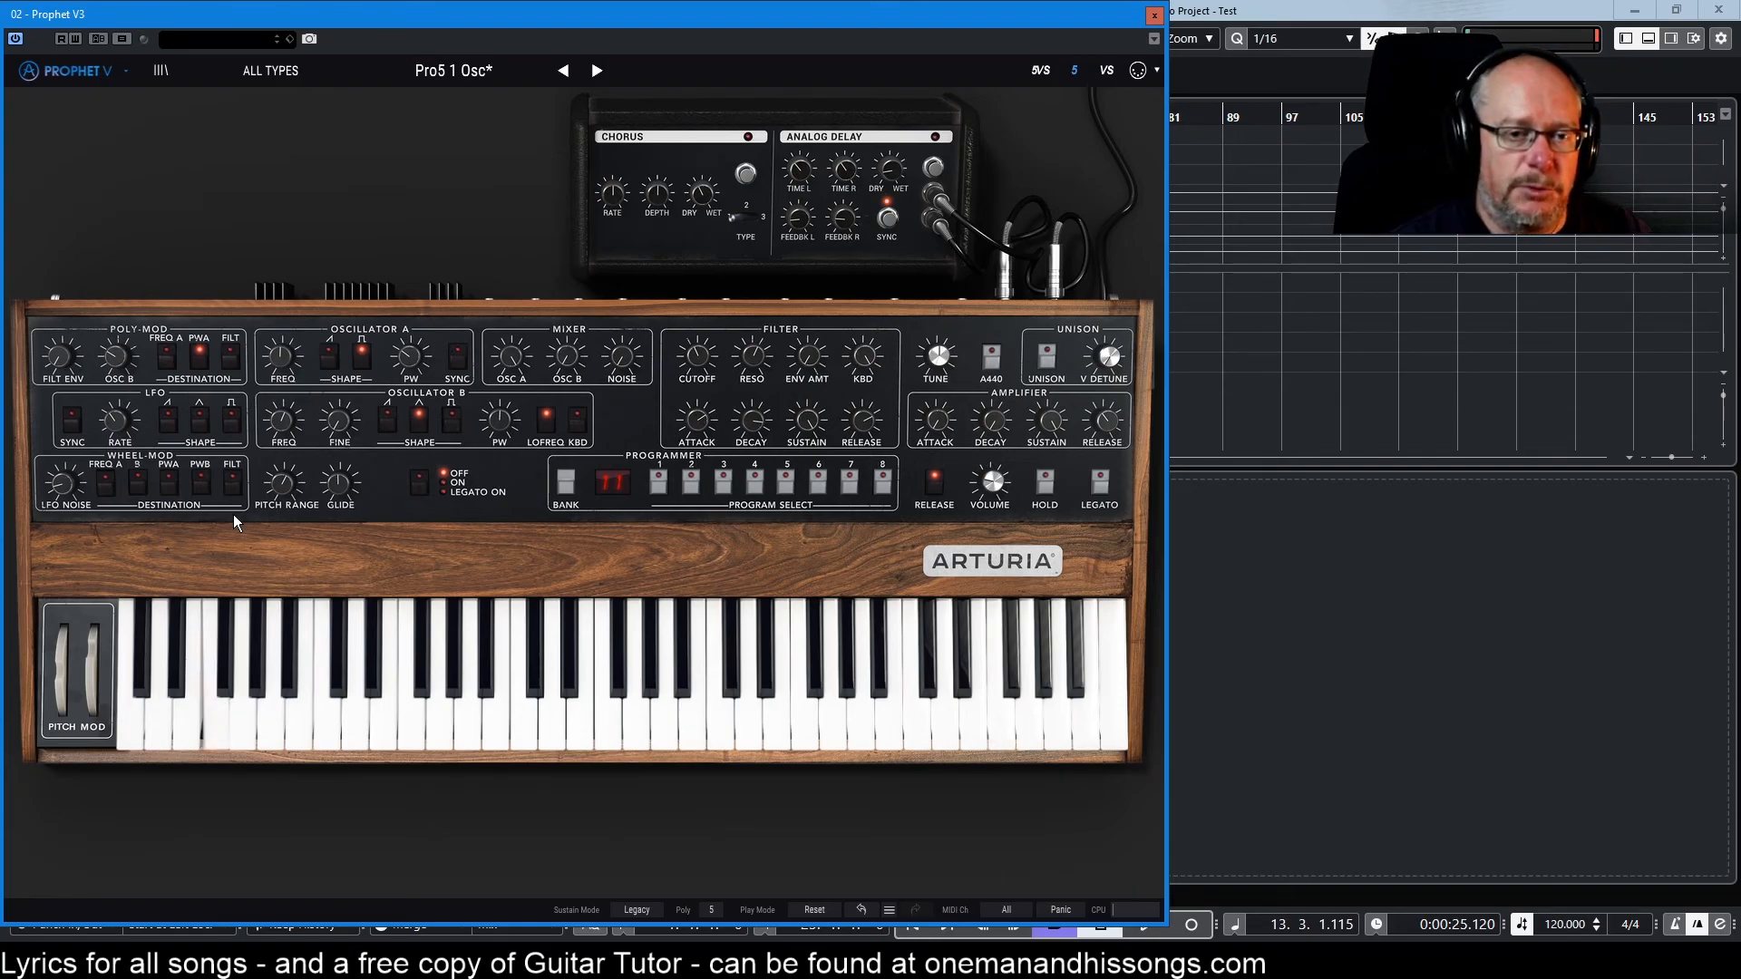
Step: Switch oscillator B's keyboard tracking on and back off
click(578, 426)
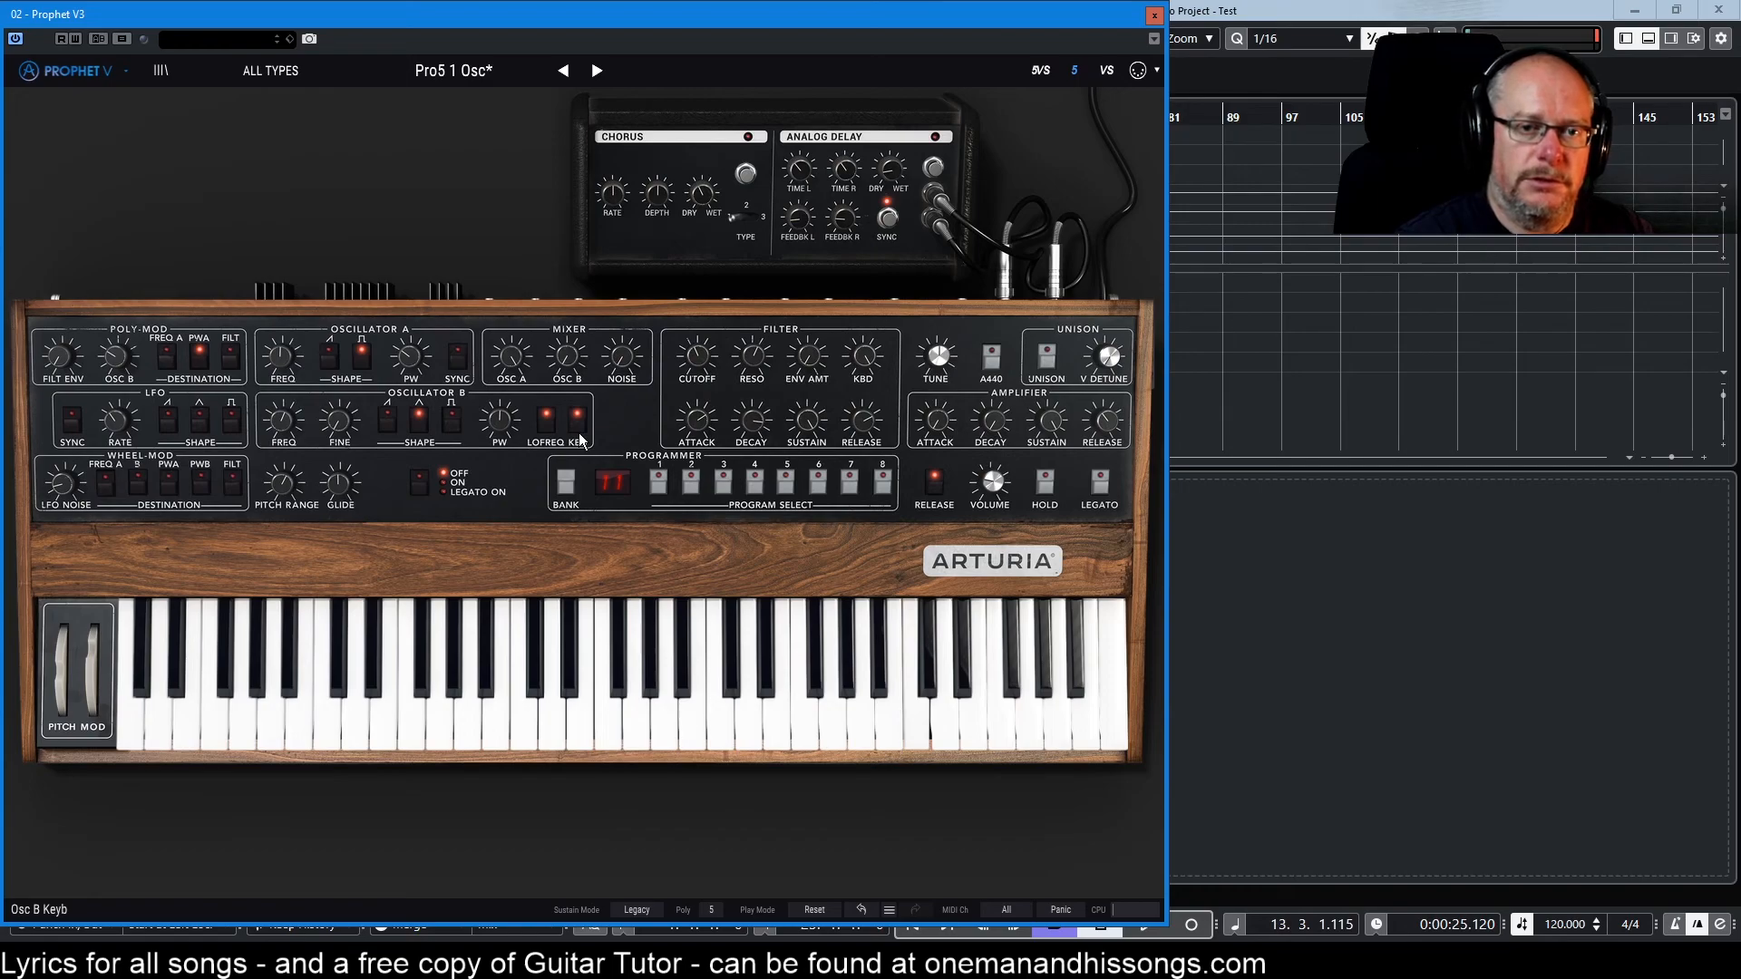
click(579, 432)
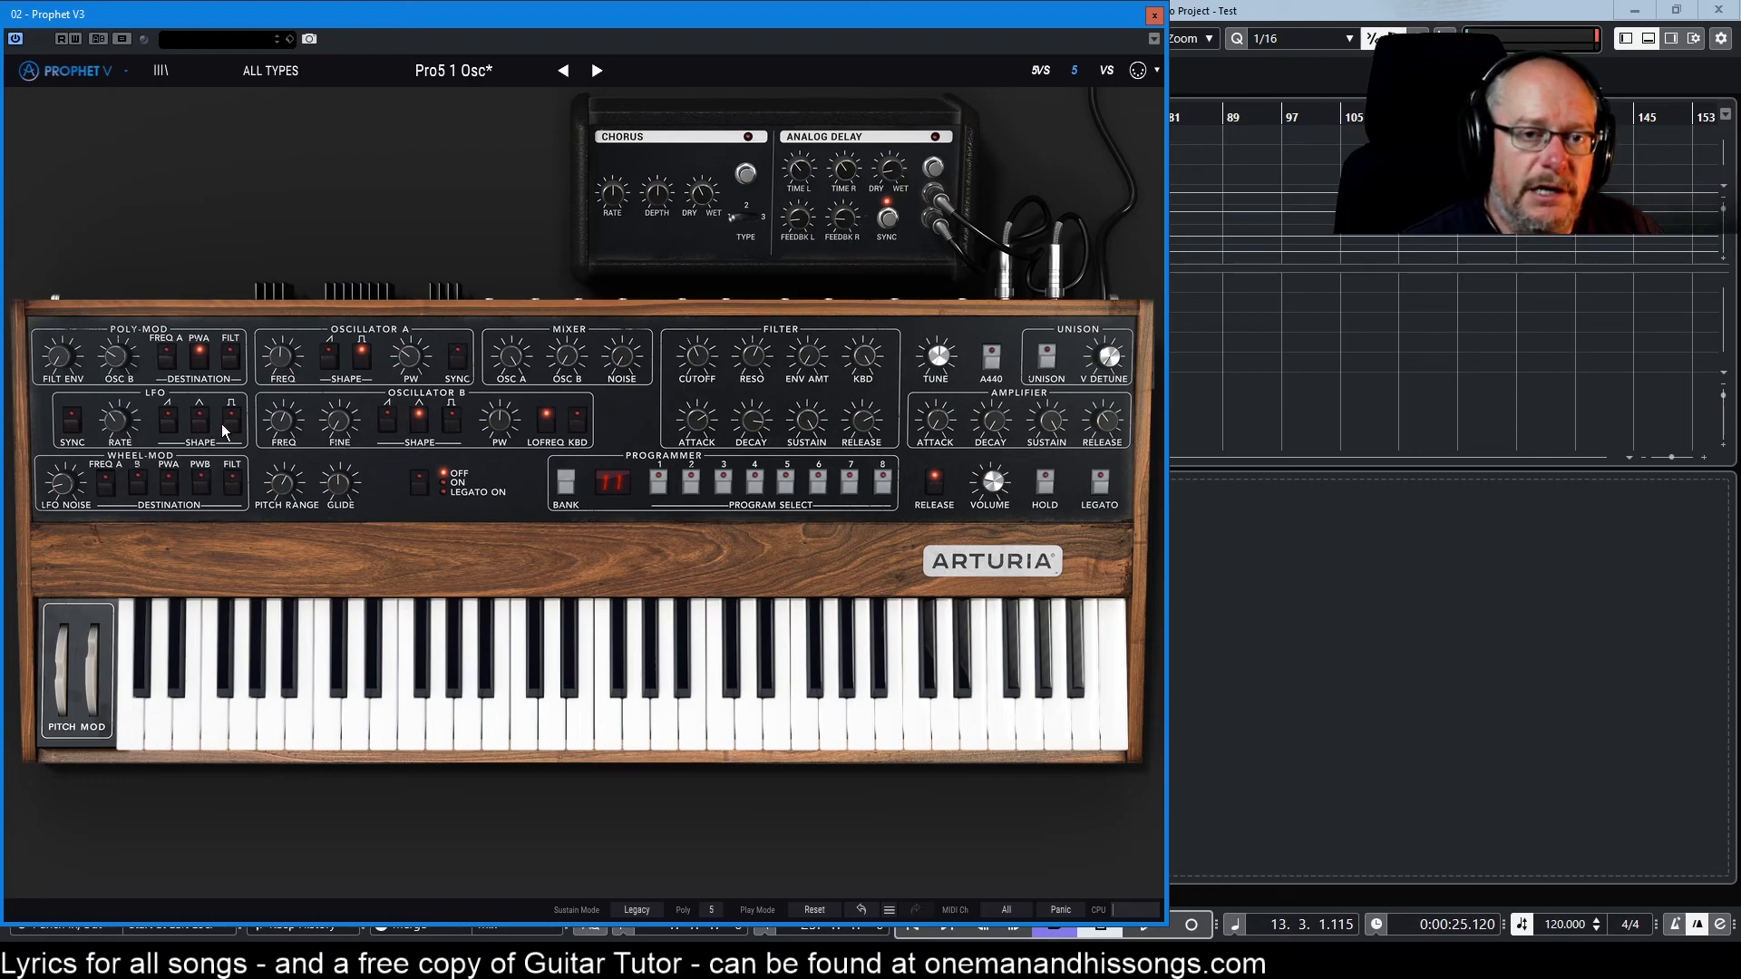
Step: Switch the poly-mod destination from PWA to Freq A and set the Osc B modulation amount to about 16 %
click(203, 355)
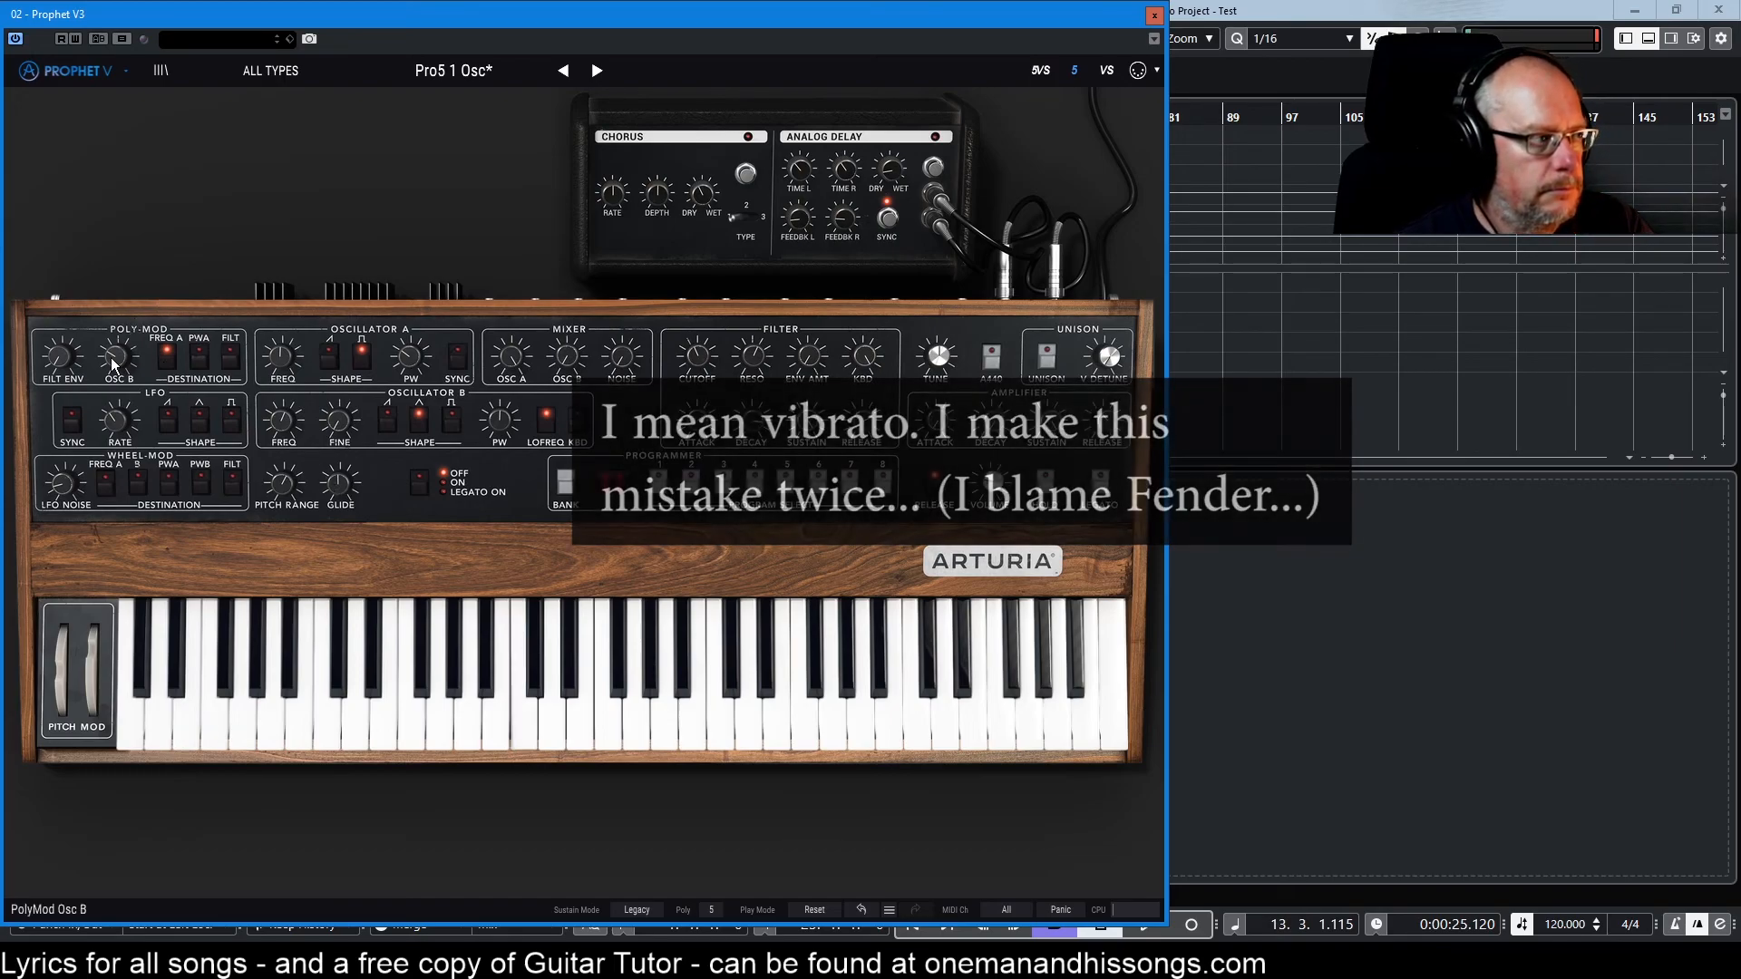
mouse_move(114, 360)
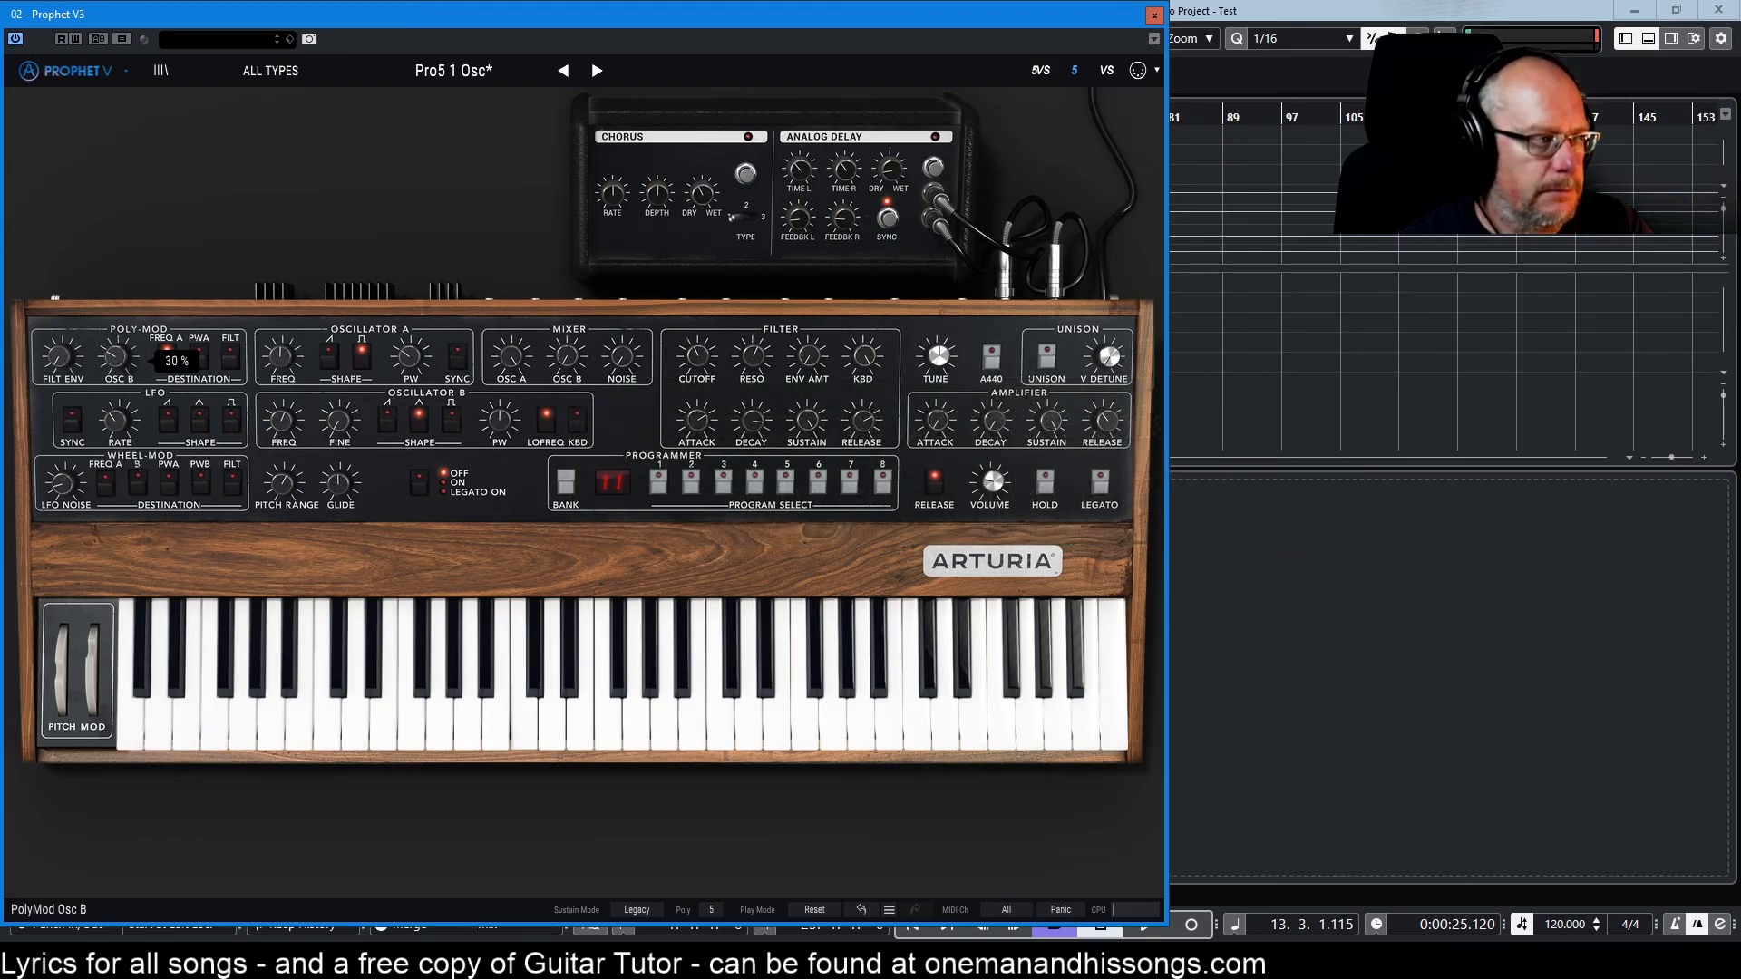
mouse_move(275, 430)
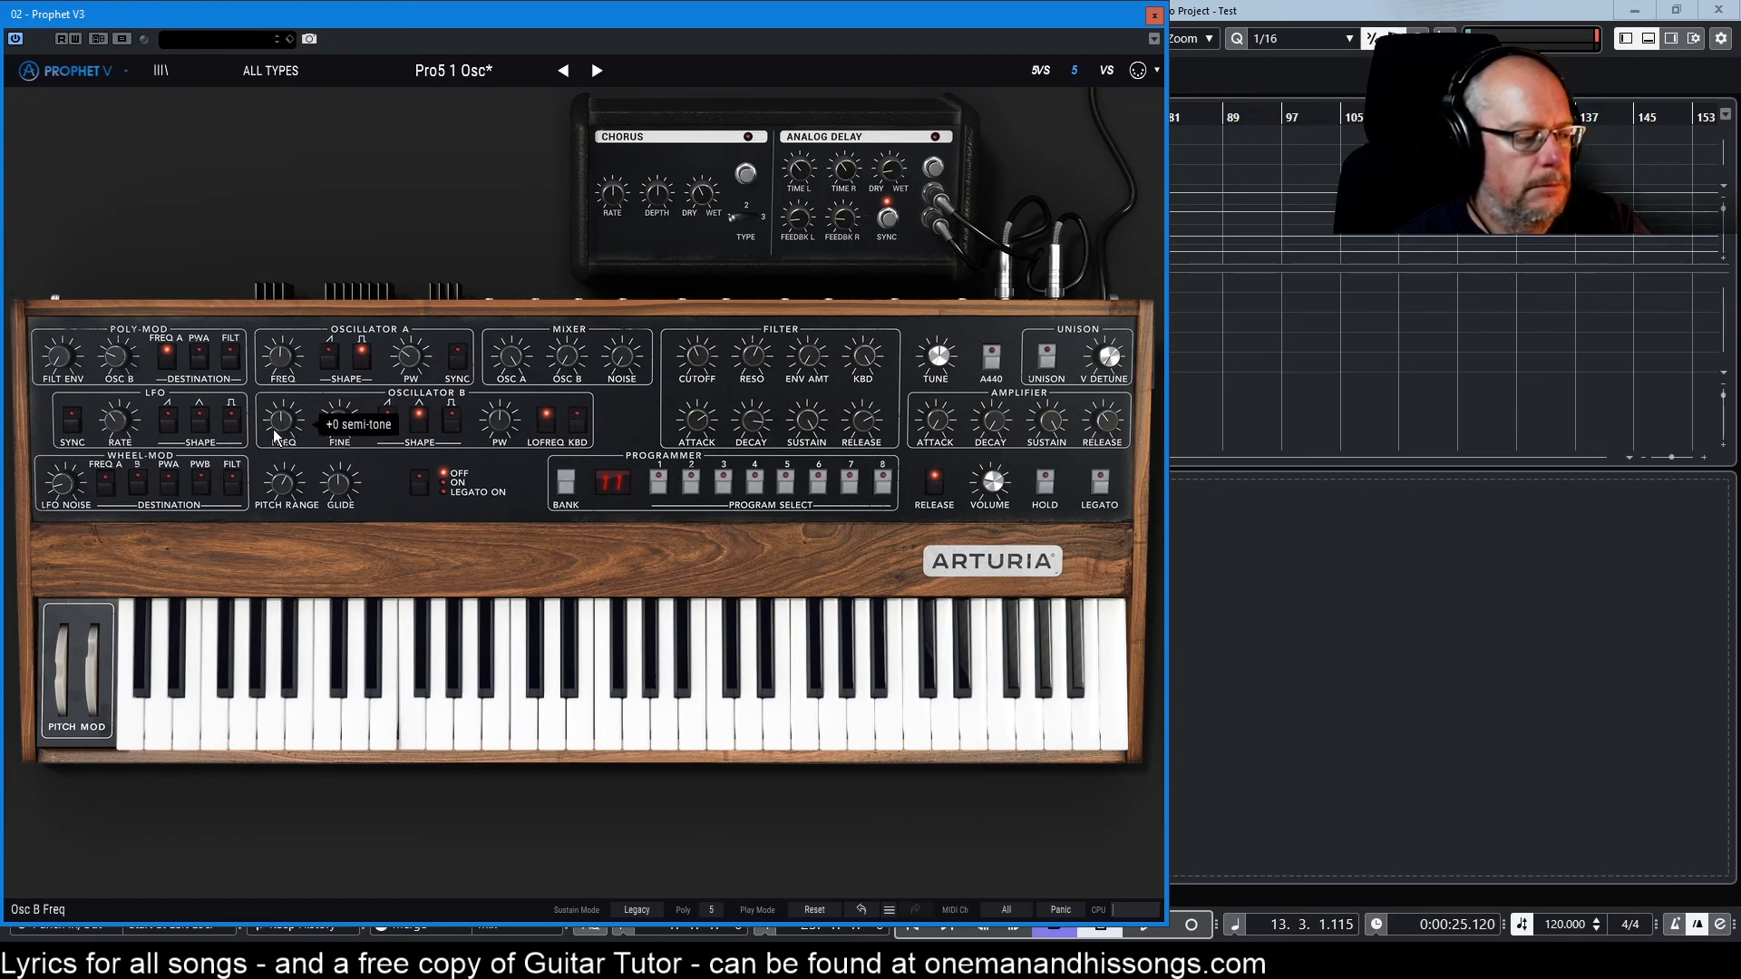
drag(120, 359, 120, 362)
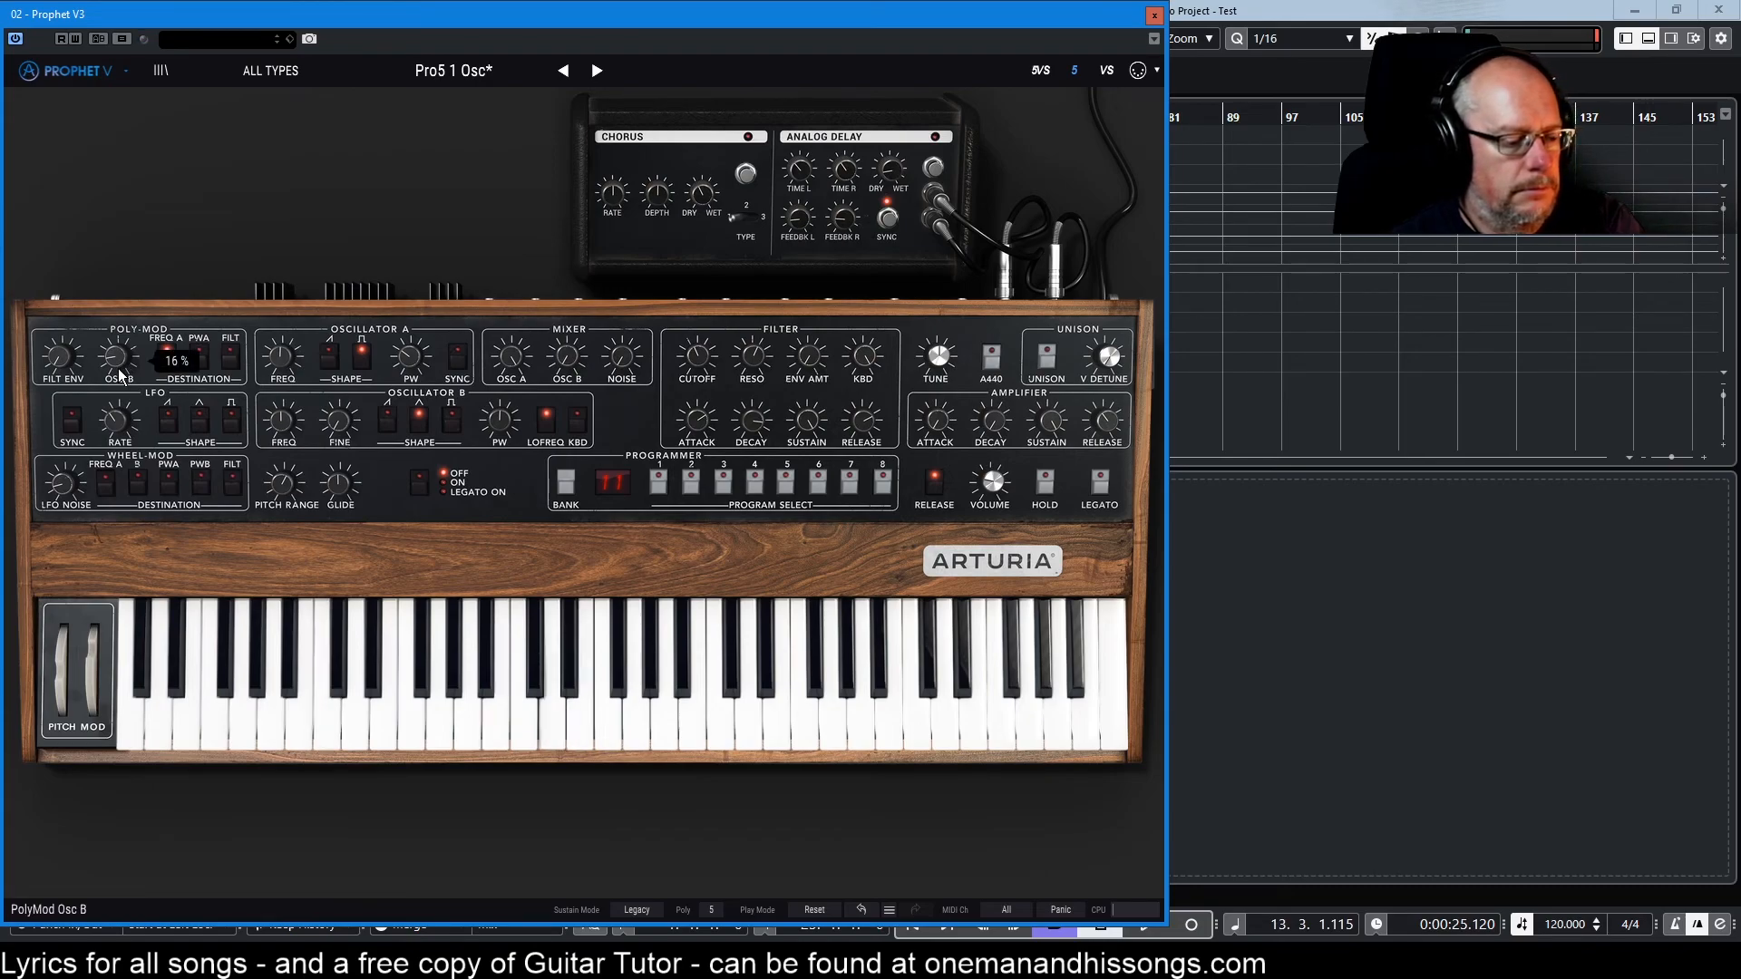
mouse_move(111, 355)
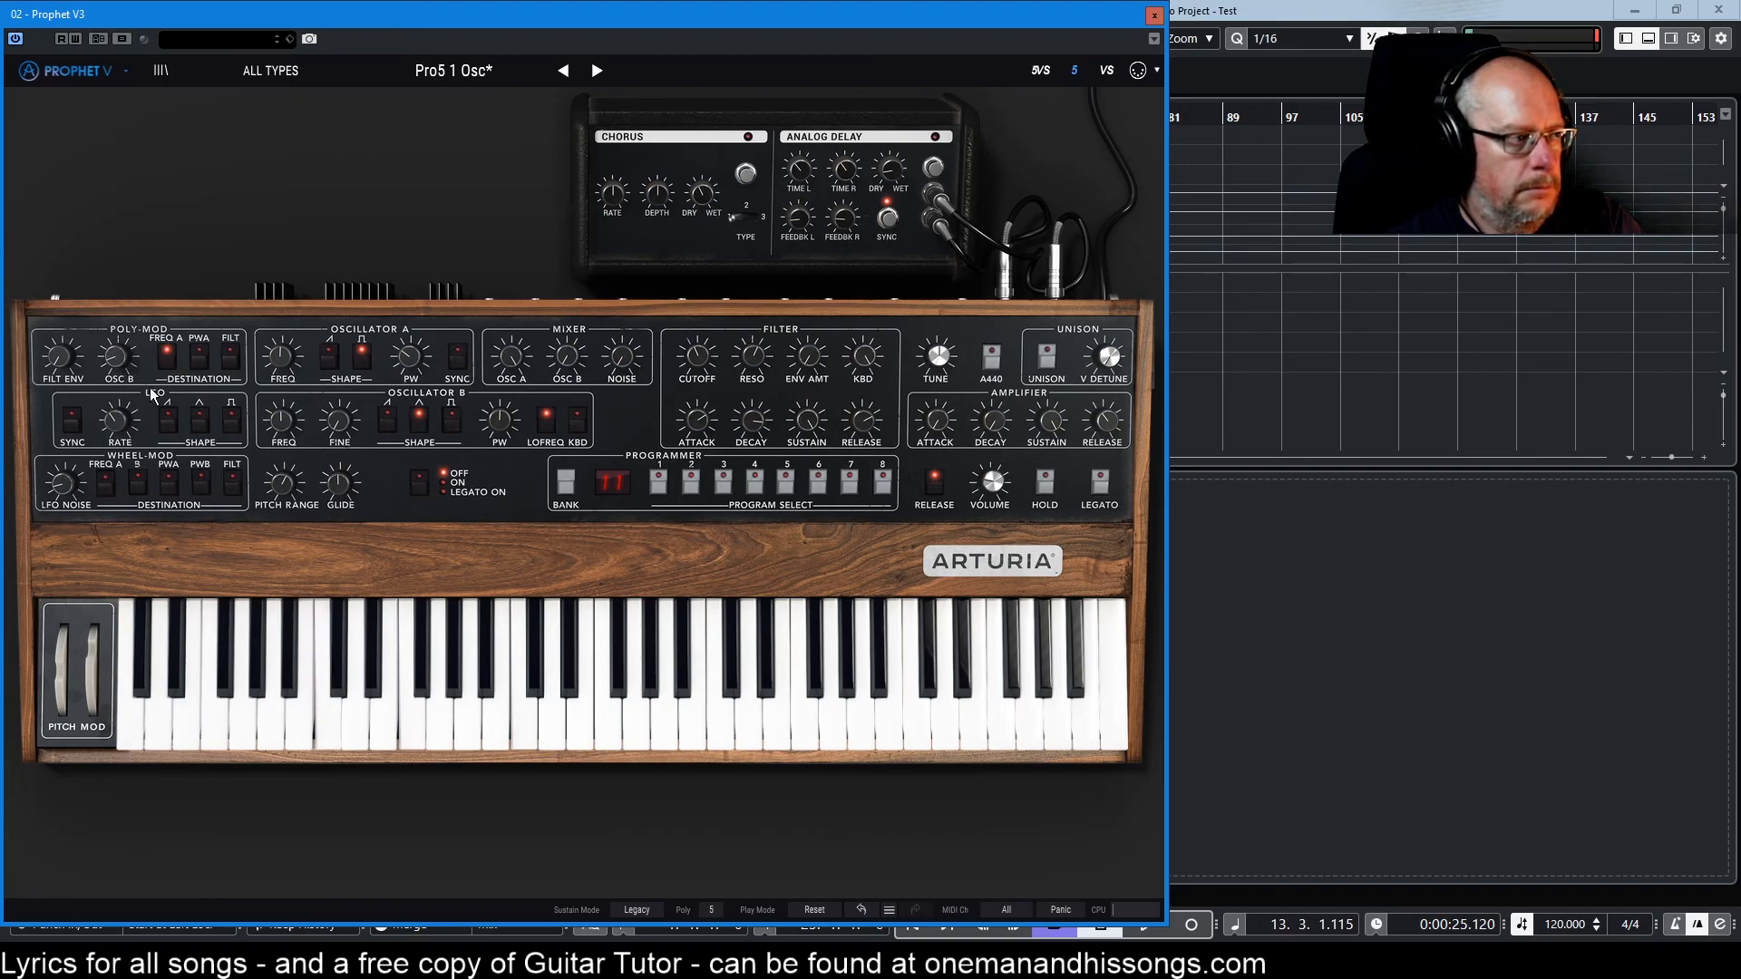
Step: Lower oscillator B's frequency to -2 semitones and reduce the poly-mod Osc B amount
drag(284, 427, 284, 439)
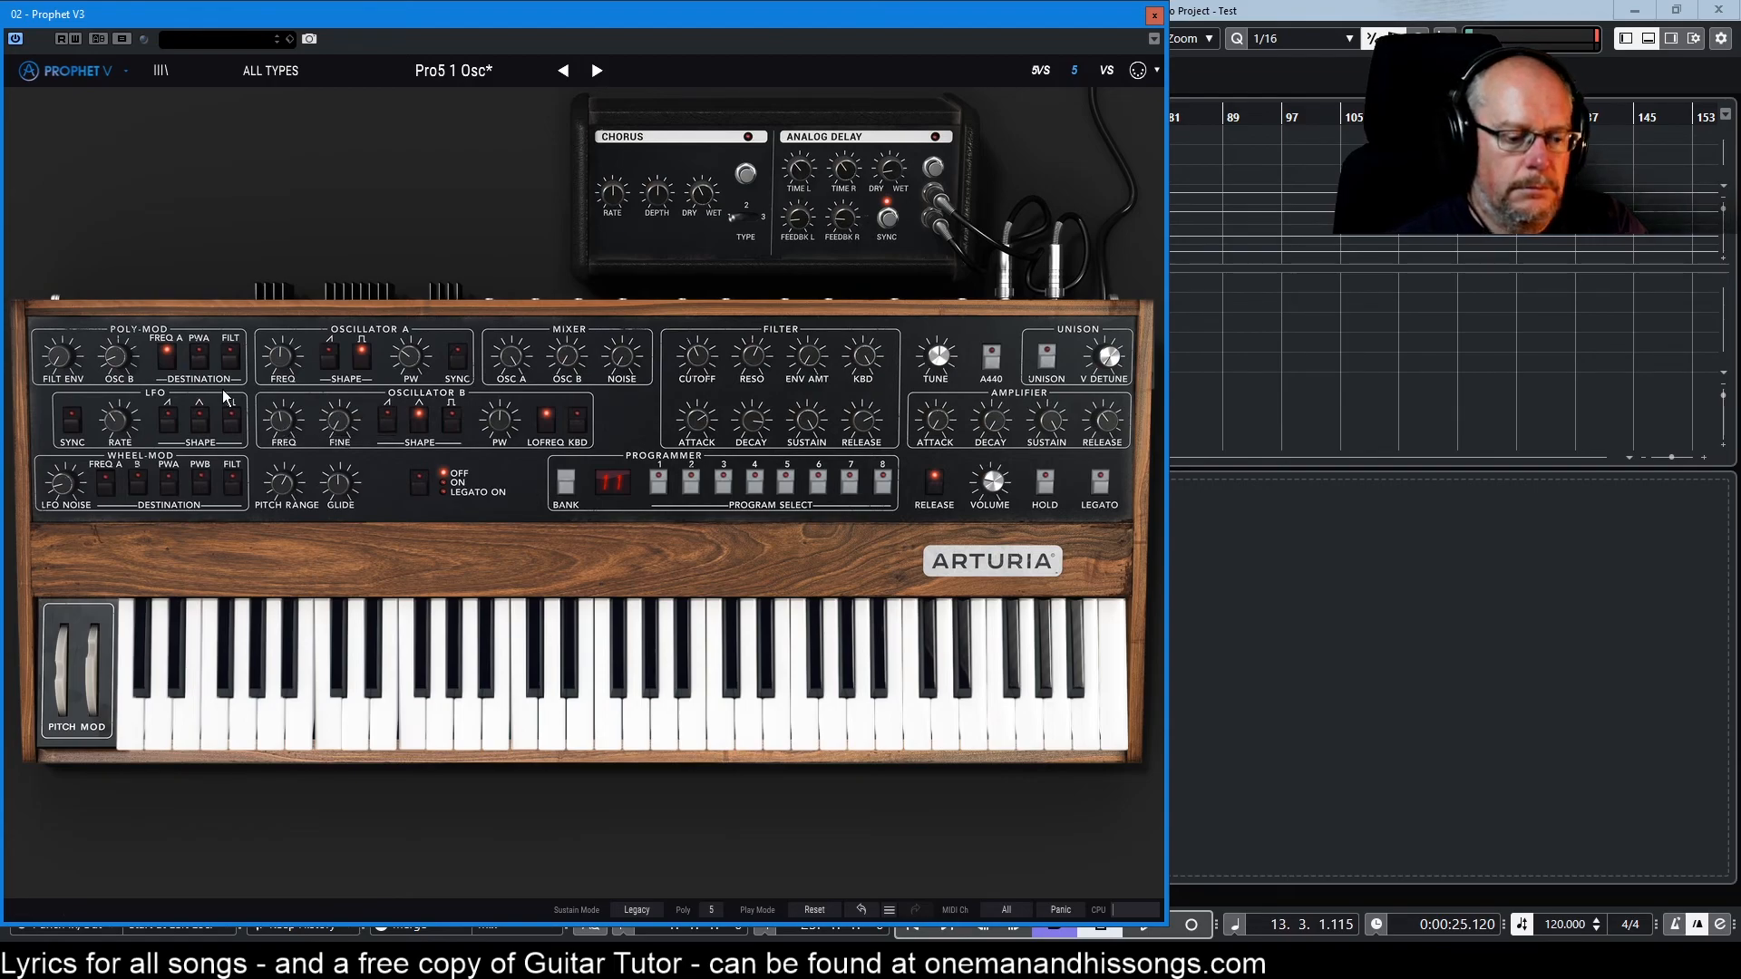
mouse_move(115, 359)
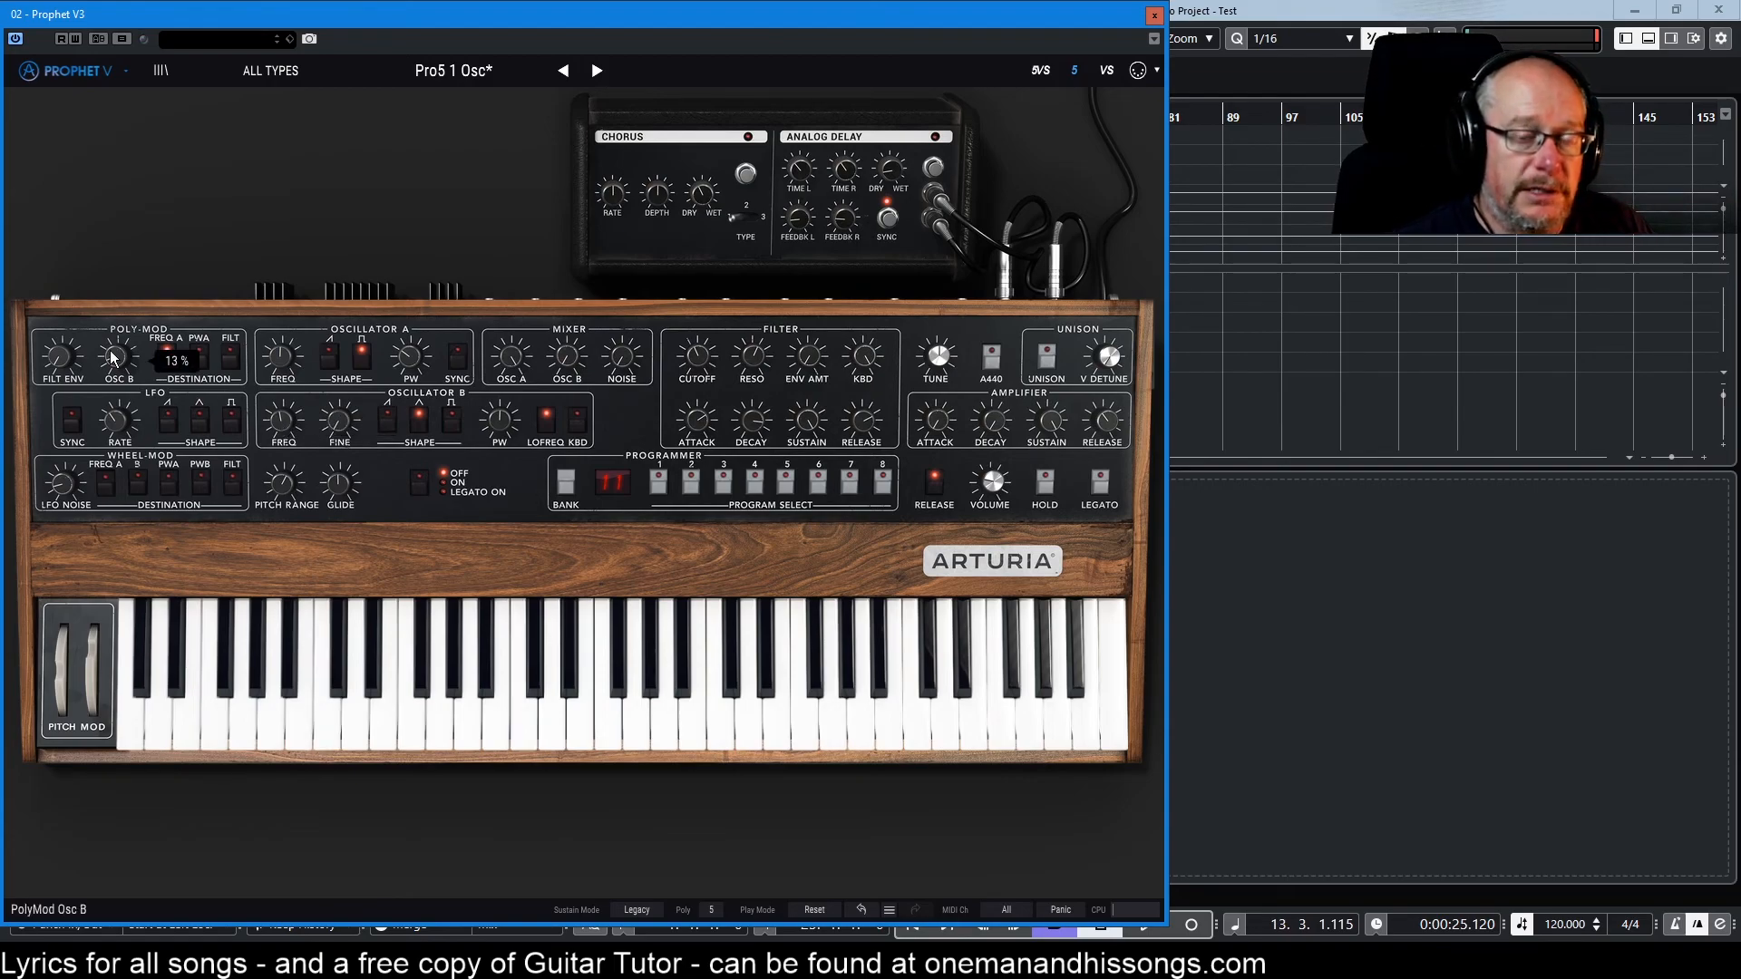
drag(114, 359, 118, 416)
Step: Adjust oscillator B's fine tuning and vary its frequency around -3 semitones
mouse_move(280, 419)
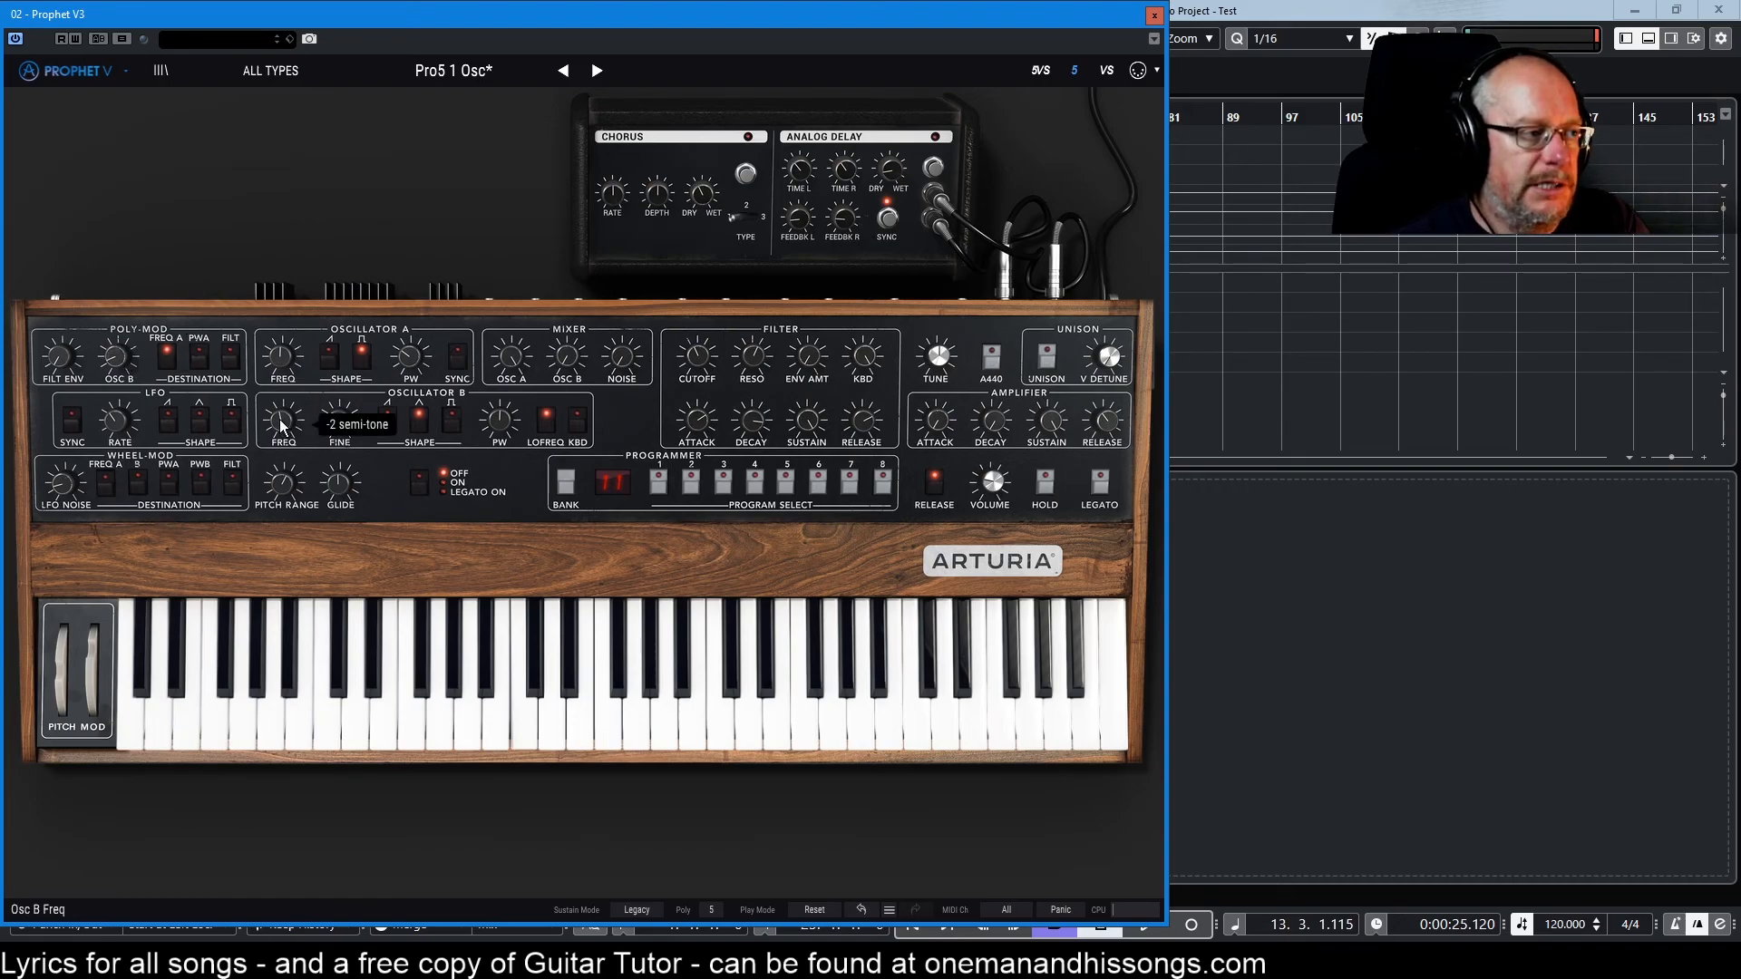
drag(279, 419, 279, 406)
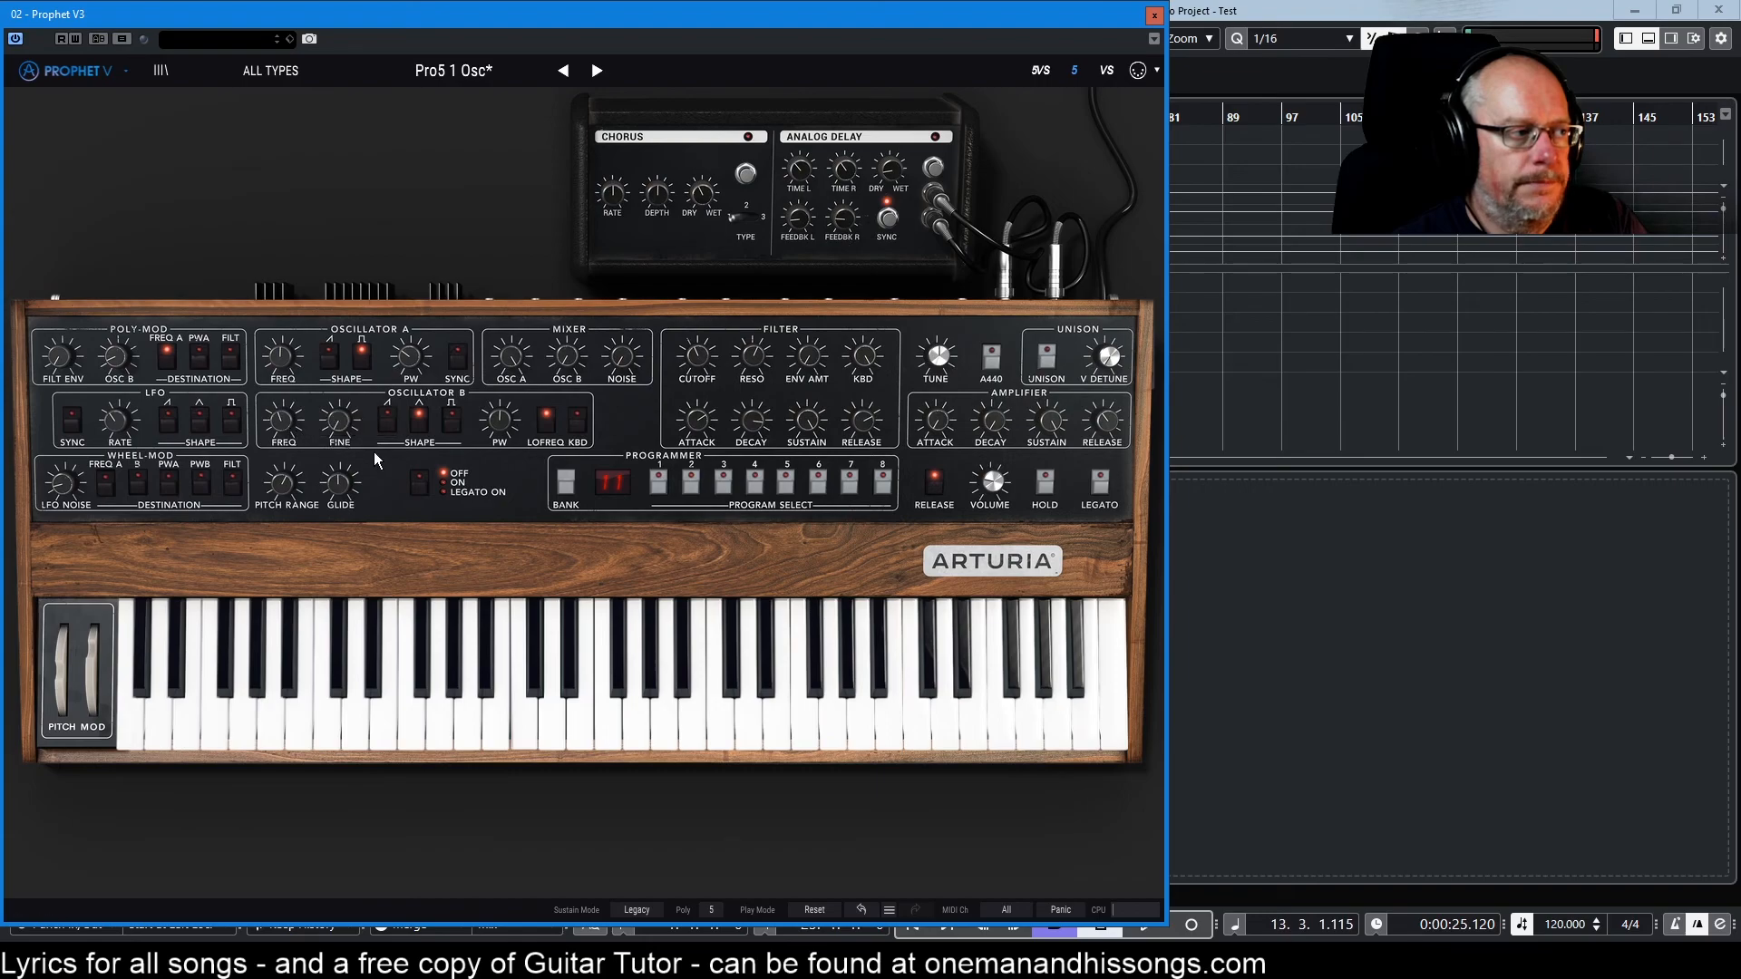
mouse_move(340, 419)
drag(340, 419, 284, 417)
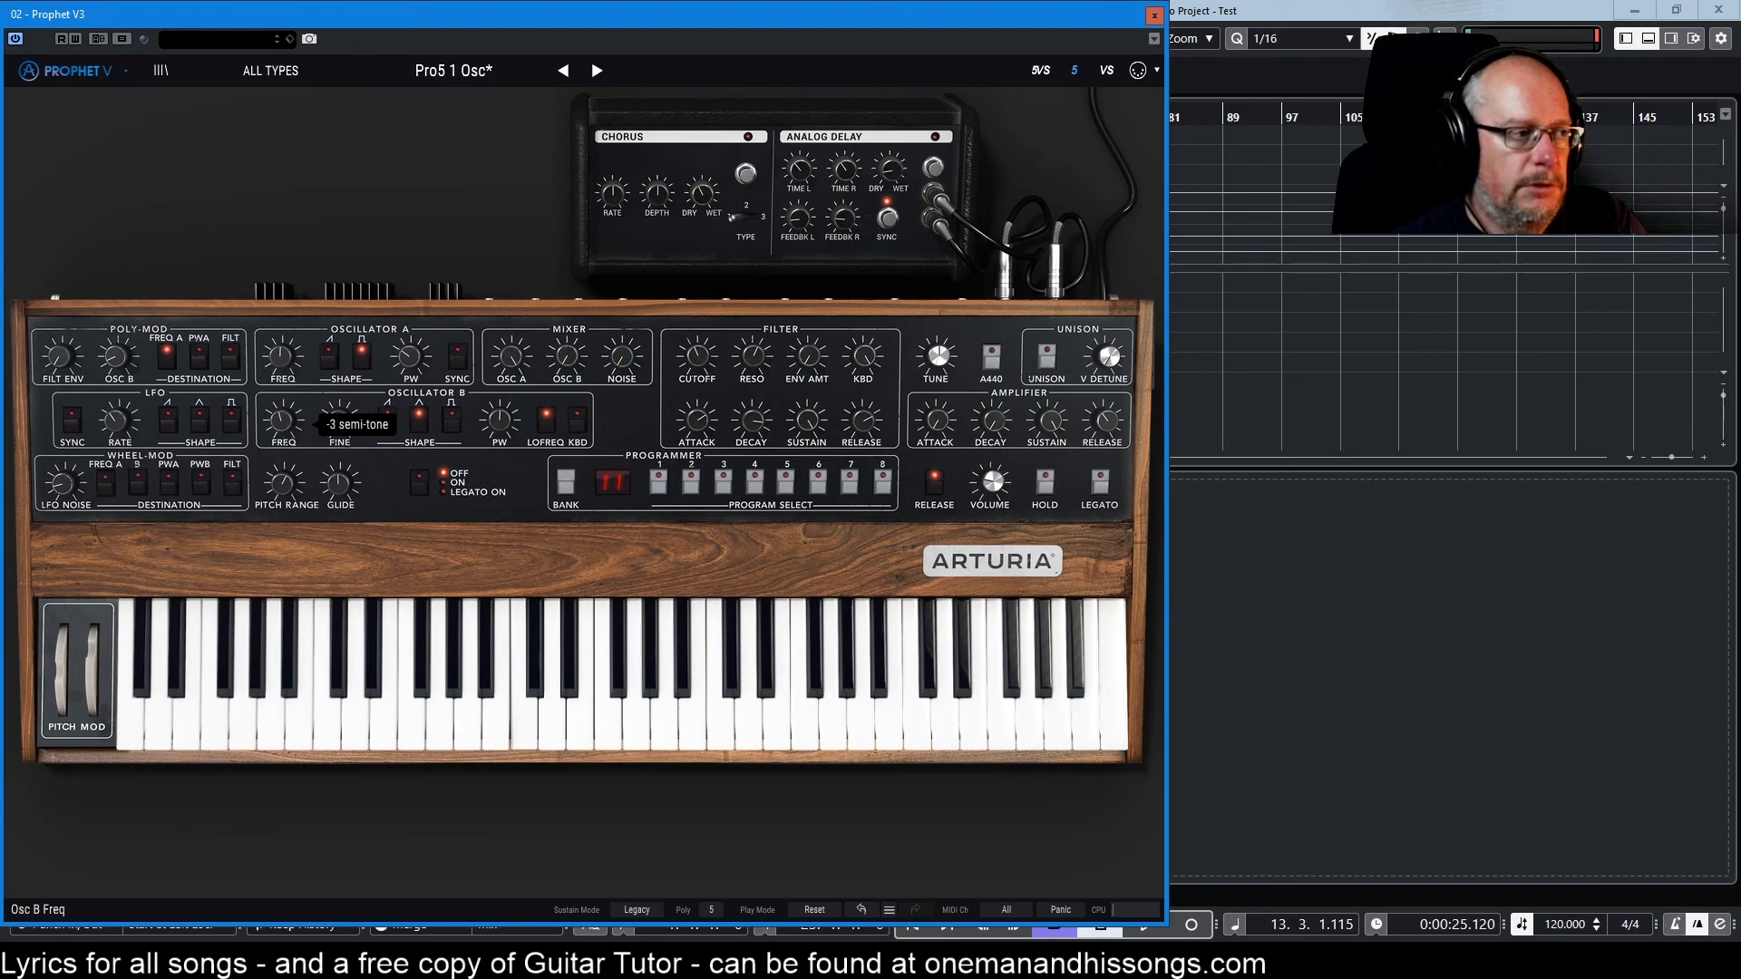
drag(284, 417, 284, 419)
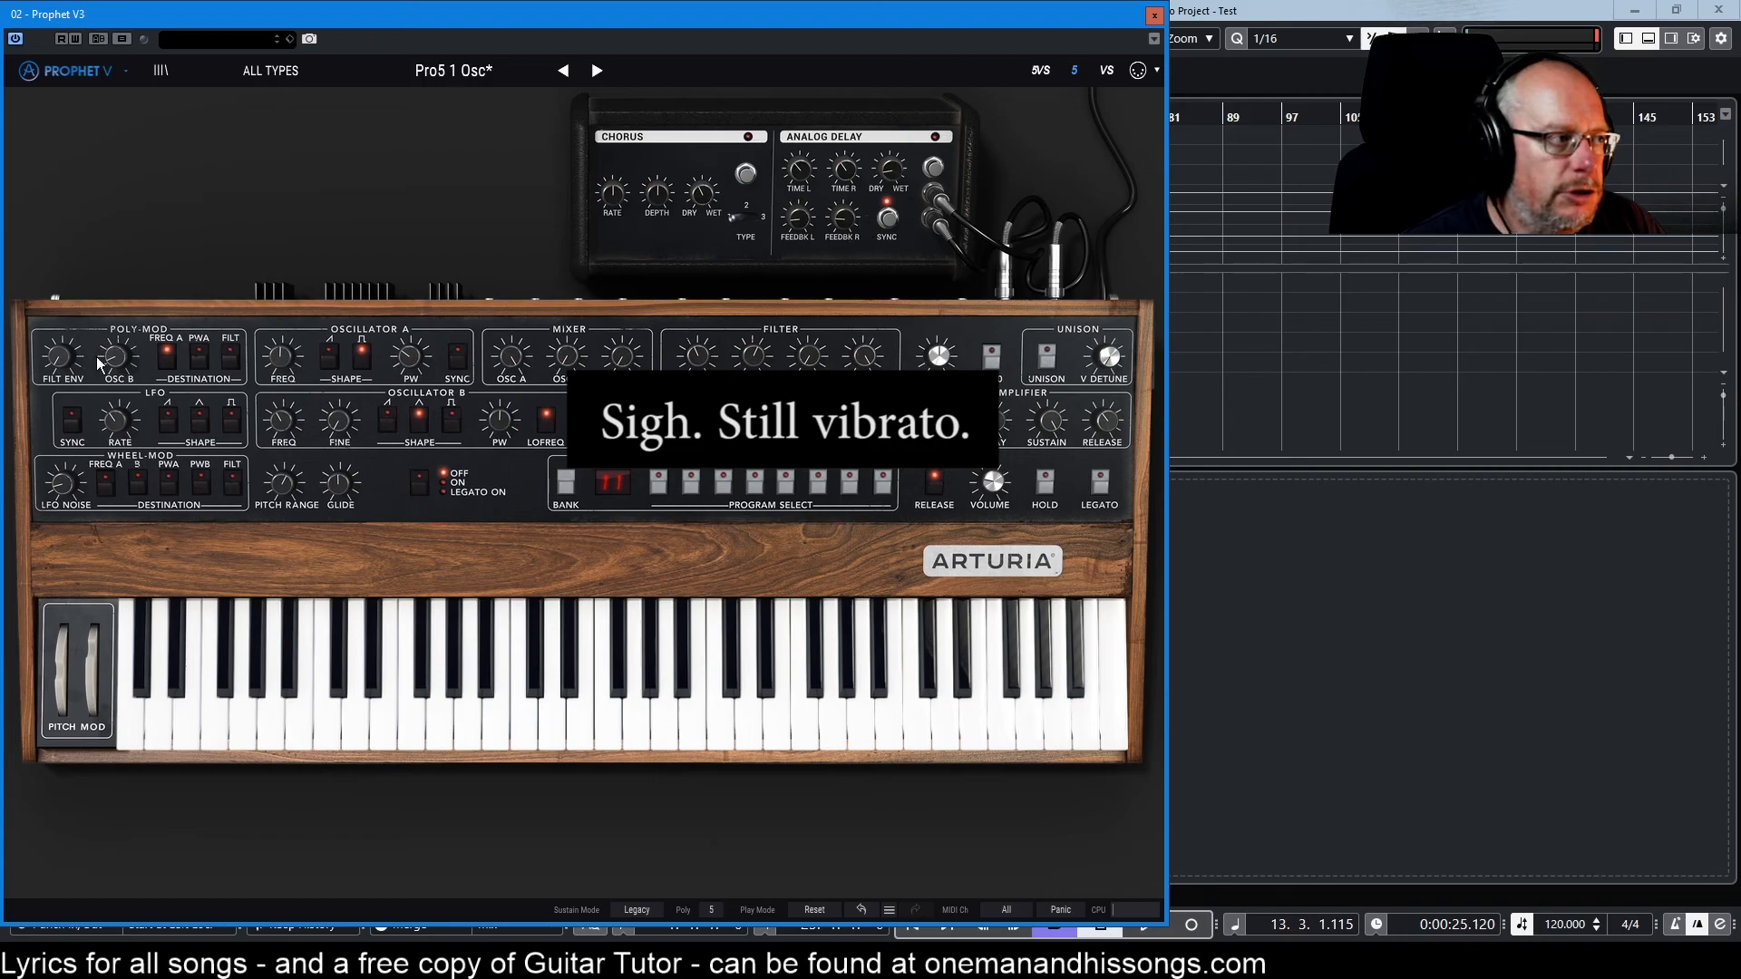
Step: Lower oscillator B's frequency, change its shape from triangle to square, and raise the poly-mod Osc B amount
mouse_move(116, 356)
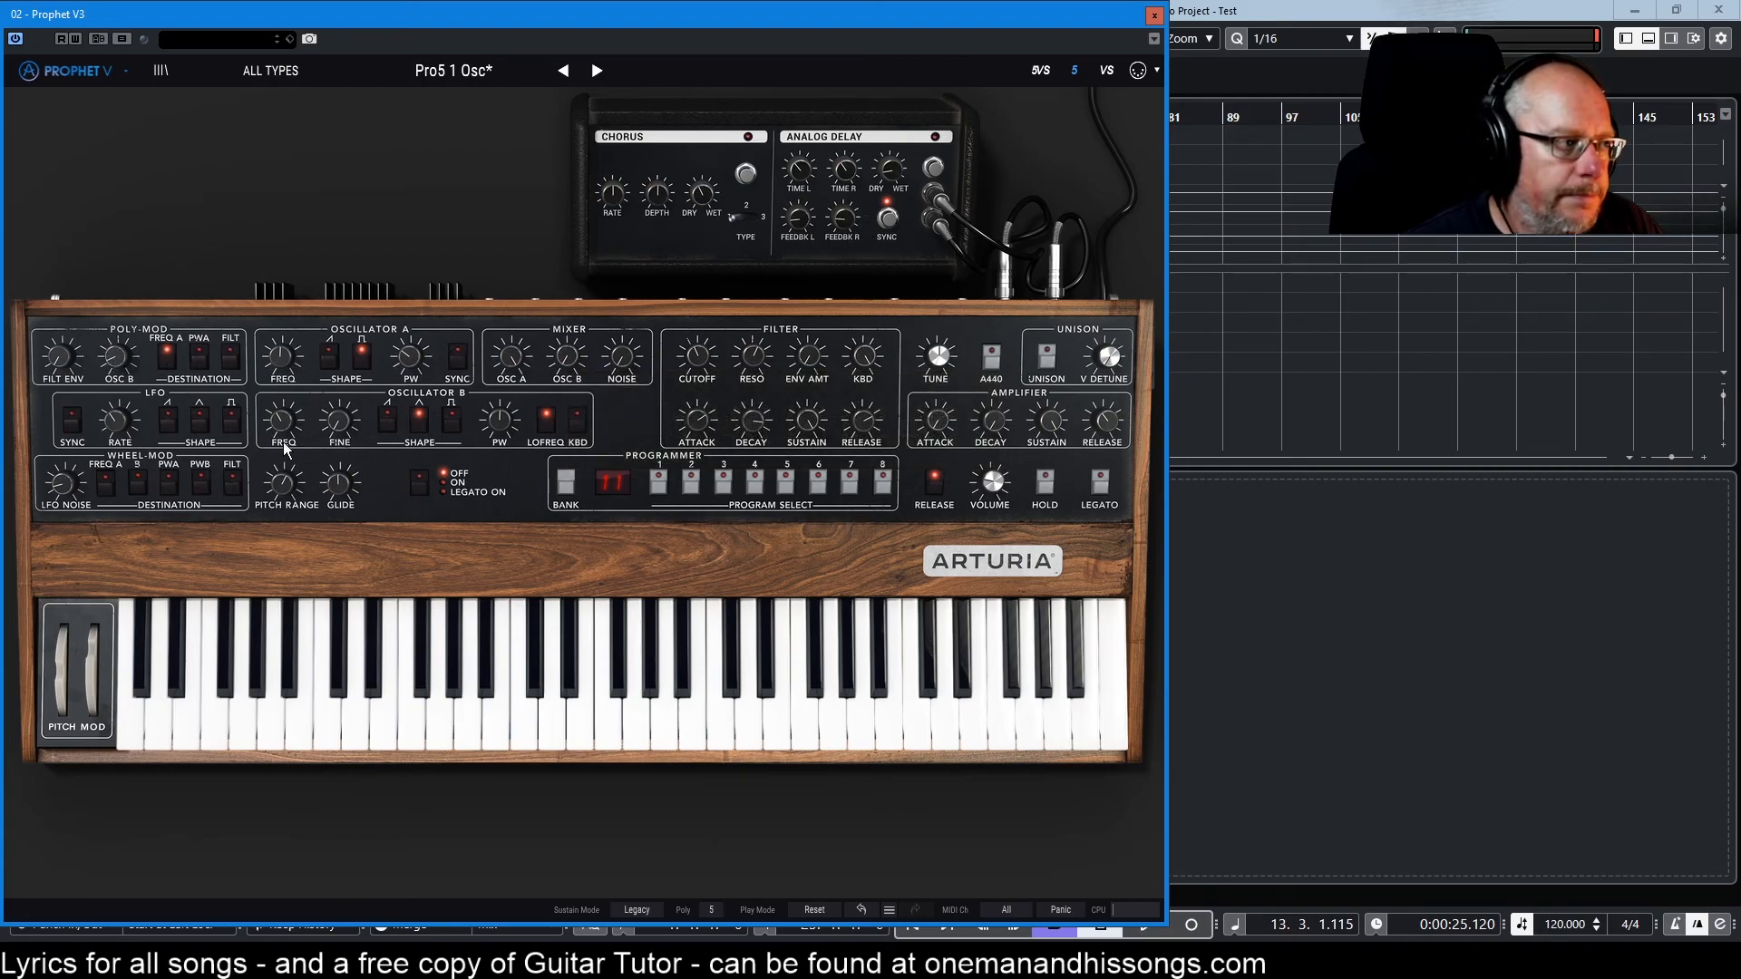
mouse_move(281, 422)
drag(281, 422, 281, 476)
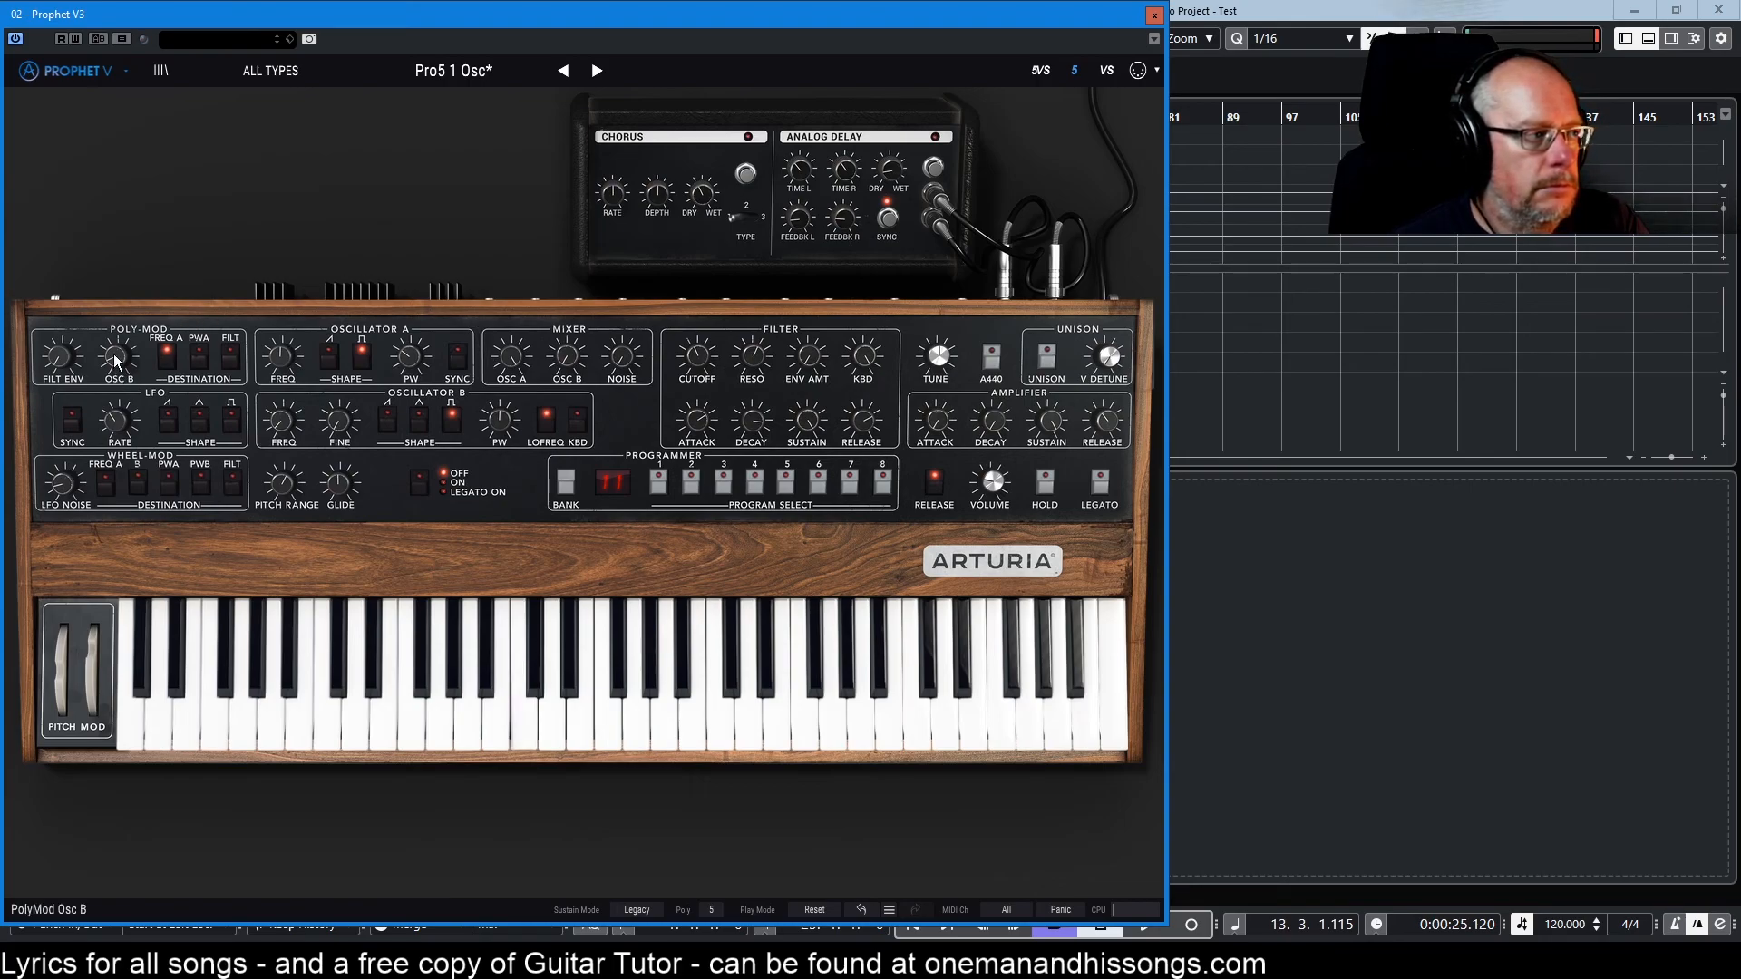
drag(114, 354, 113, 204)
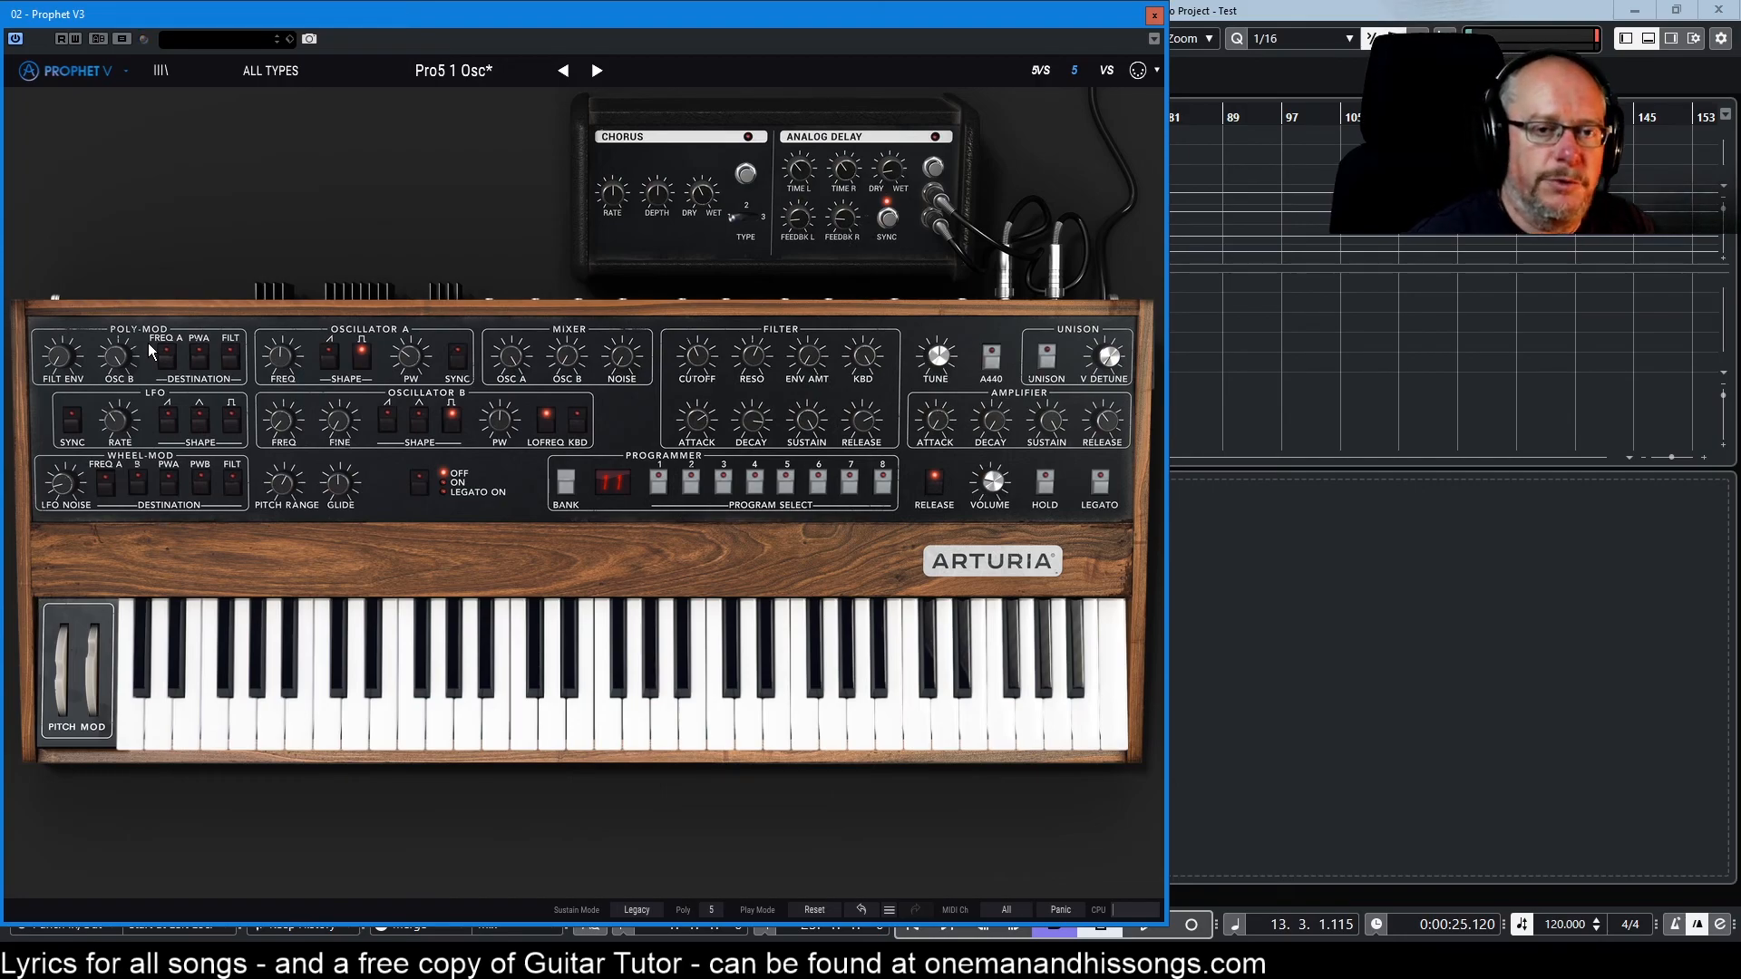
Step: Route the poly-mod to the filter instead of Freq A and set oscillator B's shape to triangle
drag(113, 354, 114, 412)
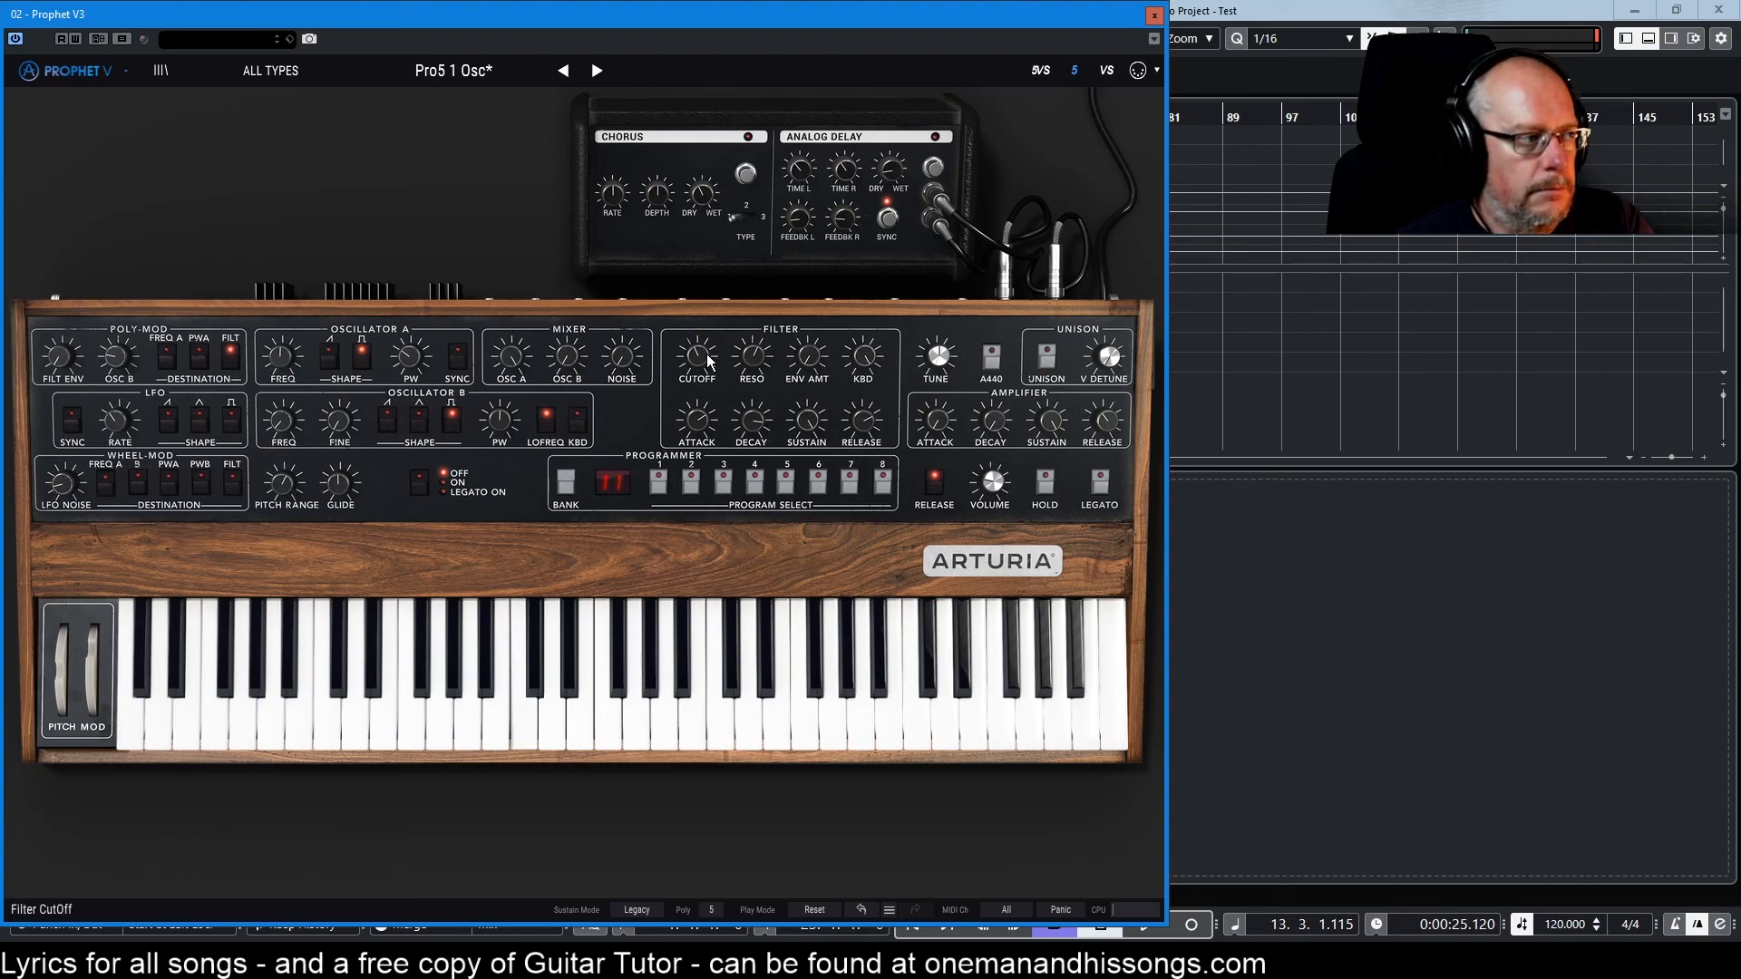
click(418, 417)
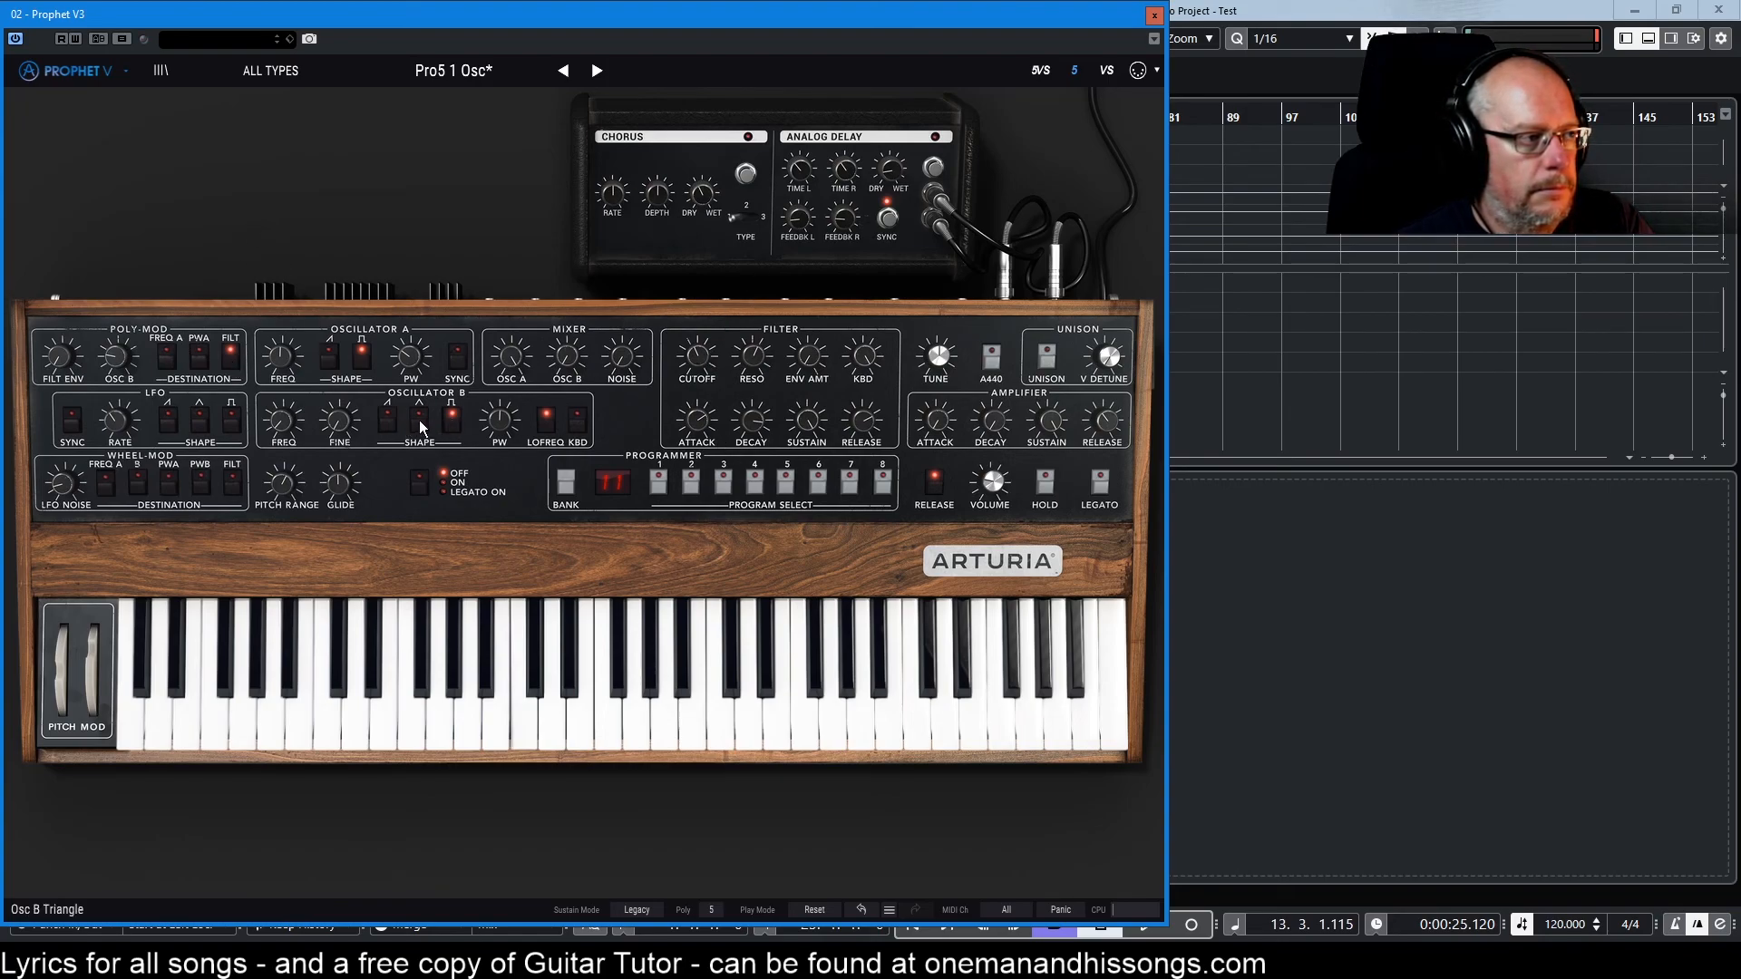
click(451, 416)
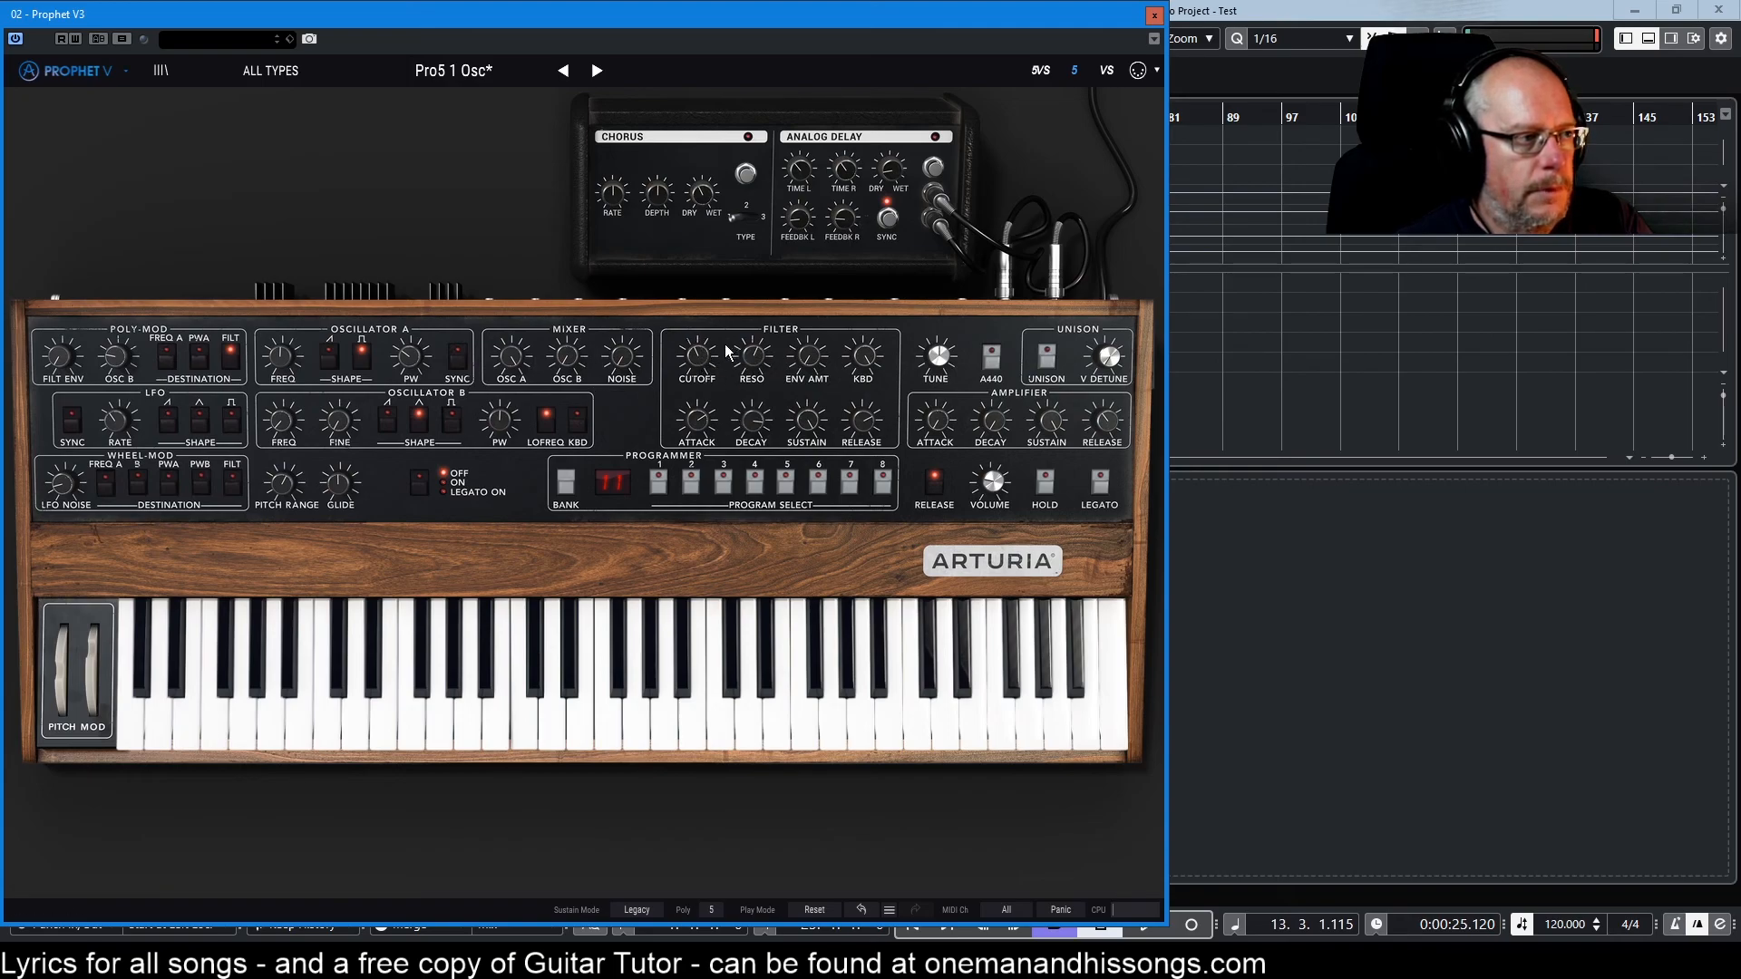
Step: Set the filter cutoff to about 125 Hz and raise oscillator B's frequency to +5 semitones
drag(699, 354, 698, 367)
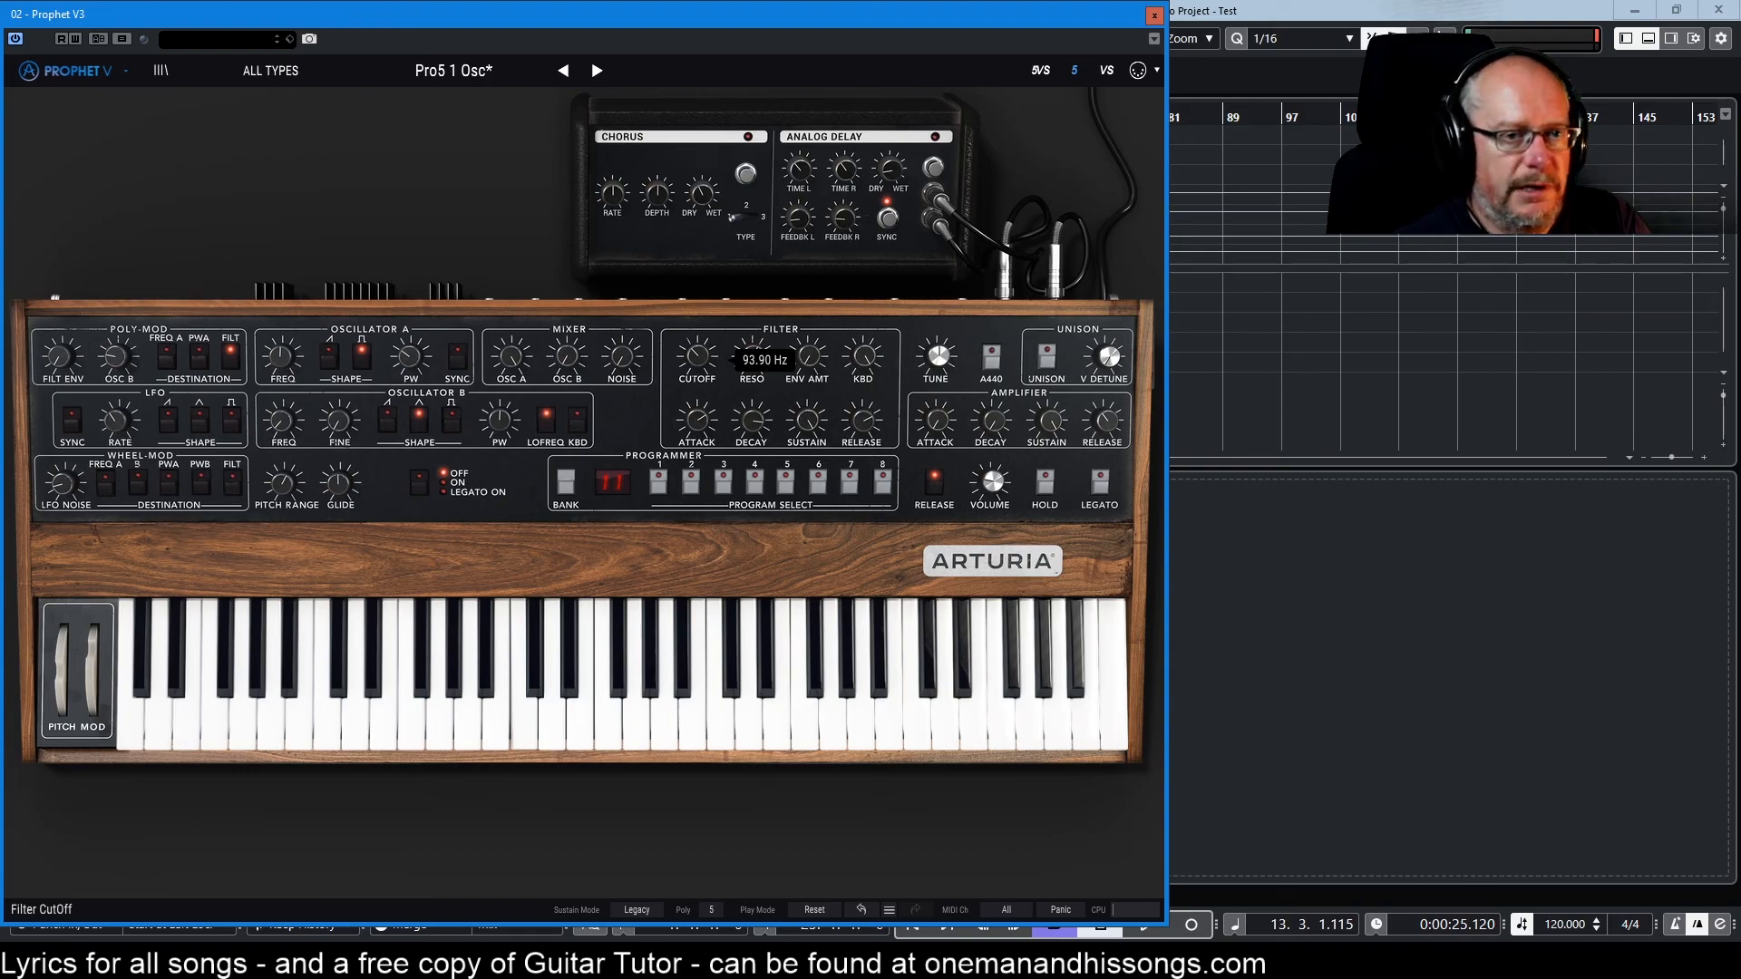
drag(698, 358, 699, 354)
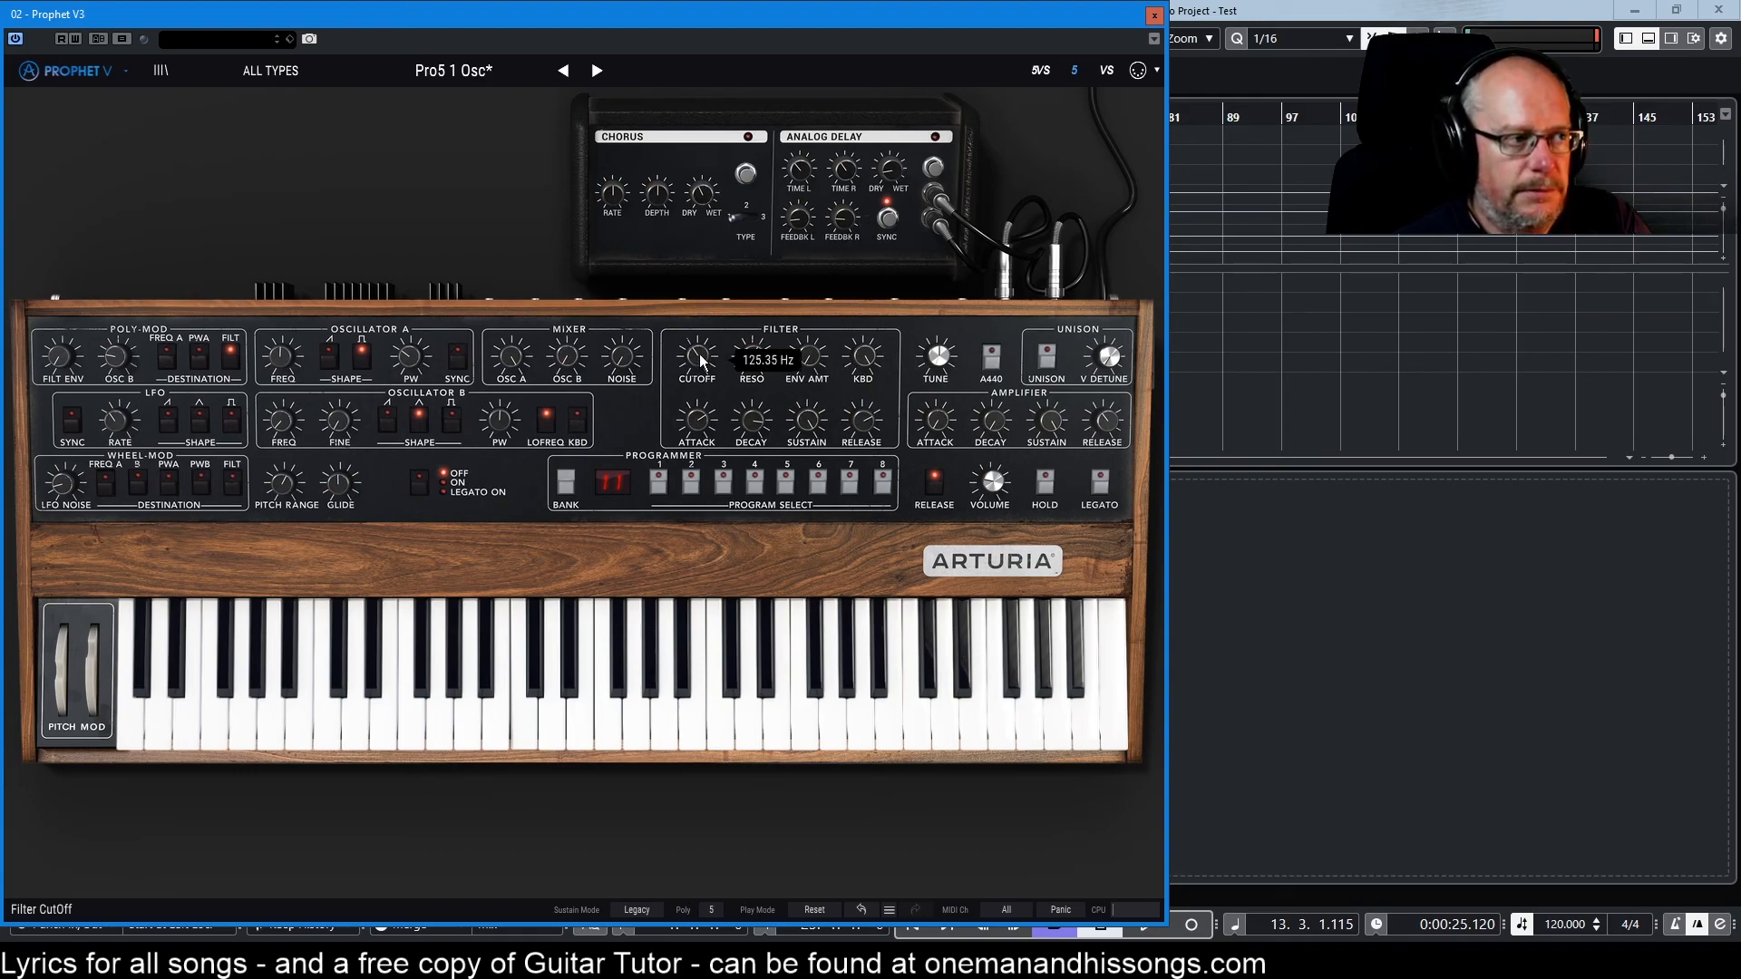
drag(291, 429, 291, 428)
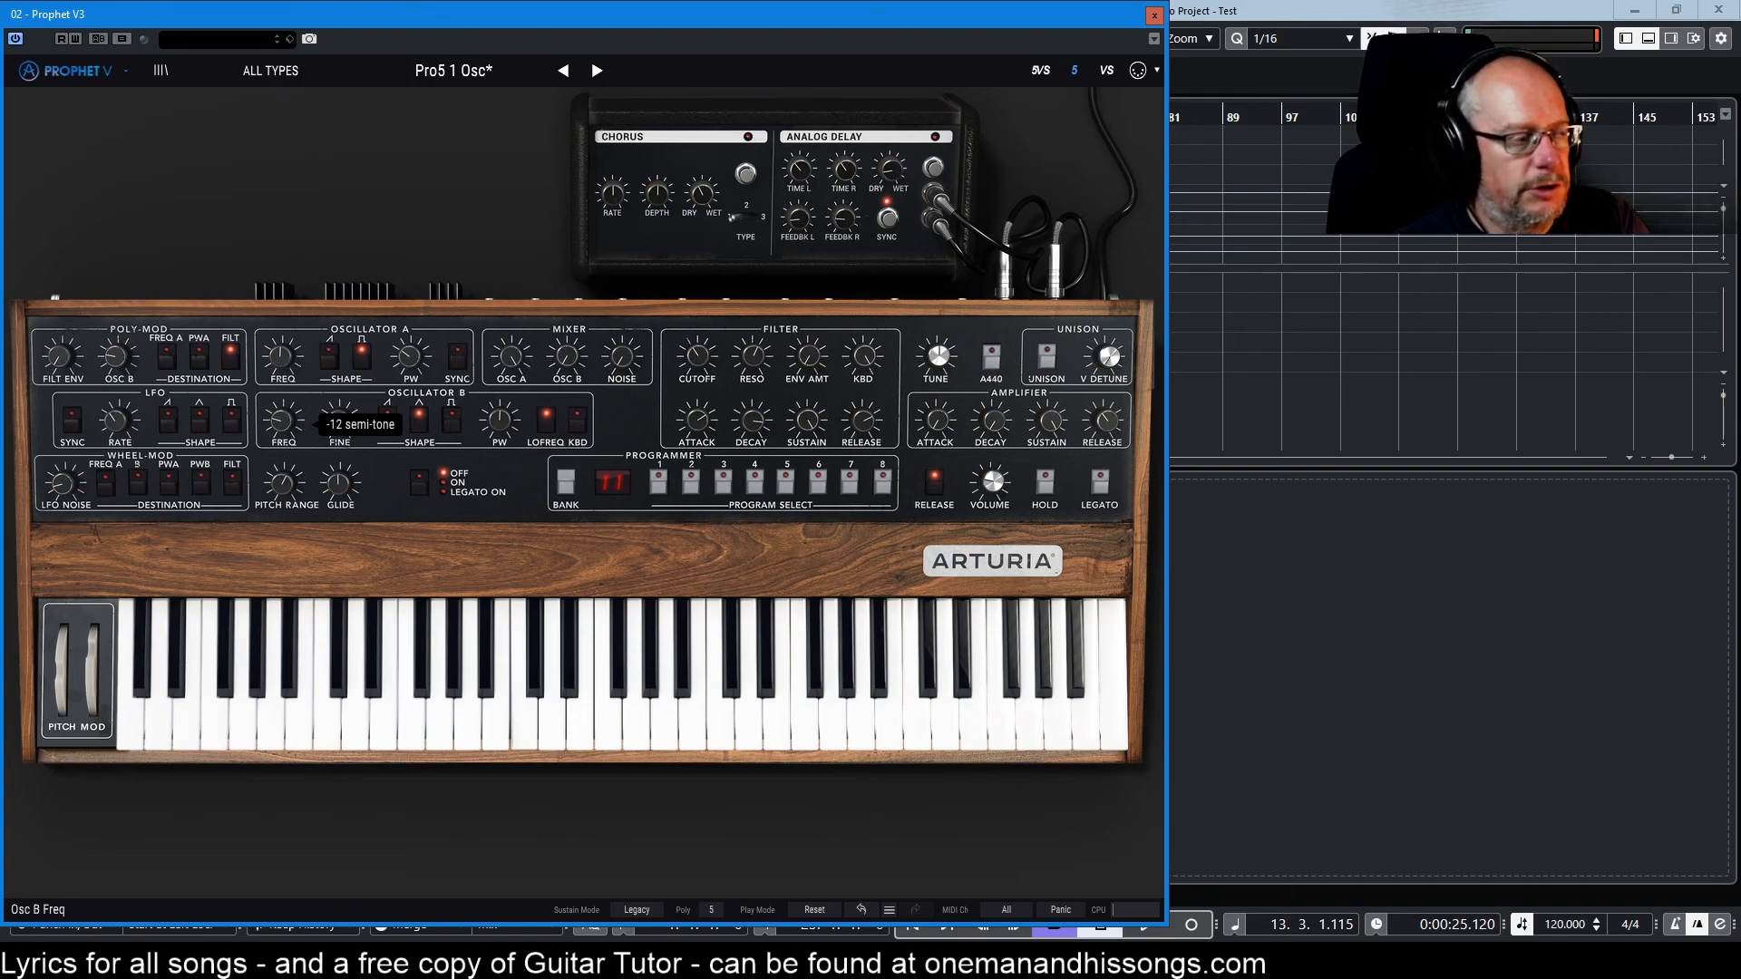
drag(291, 427, 291, 424)
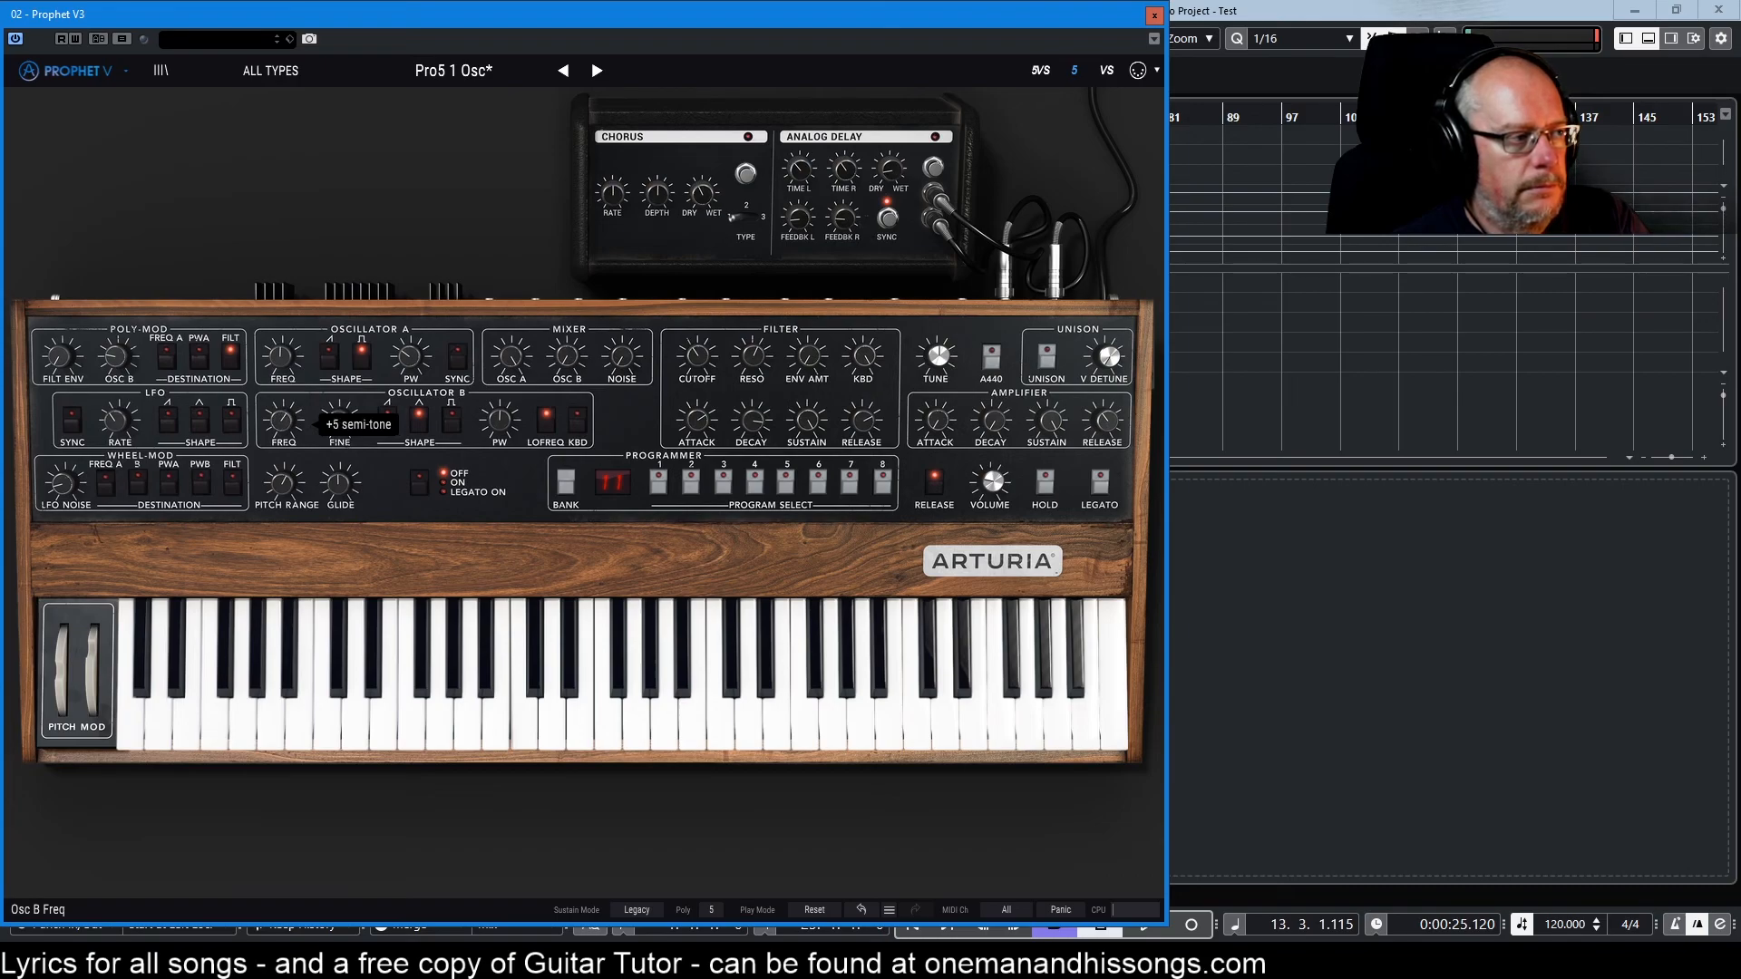
Step: Vary oscillator B's low frequency and adjust the poly-mod Osc B amount feeding the filter
drag(291, 425, 291, 427)
drag(291, 427, 291, 427)
drag(111, 355, 112, 359)
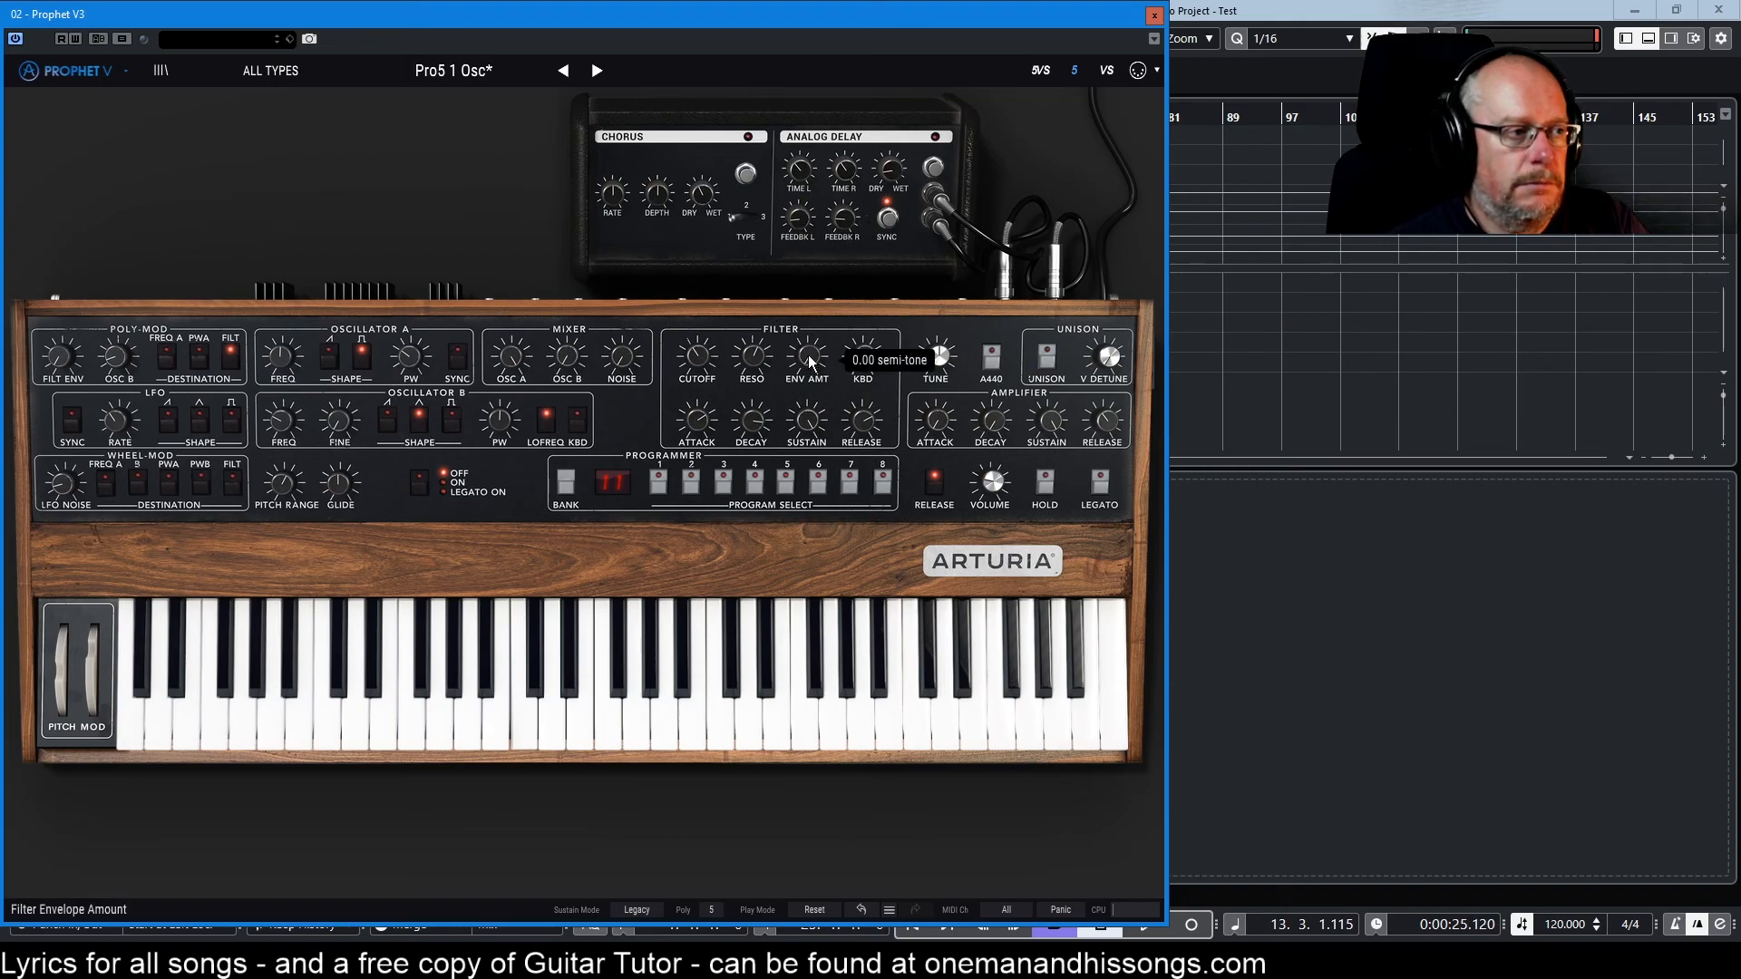
Step: Adjust the filter envelope amount and shape the filter envelope's attack, decay and sustain
drag(809, 355, 809, 309)
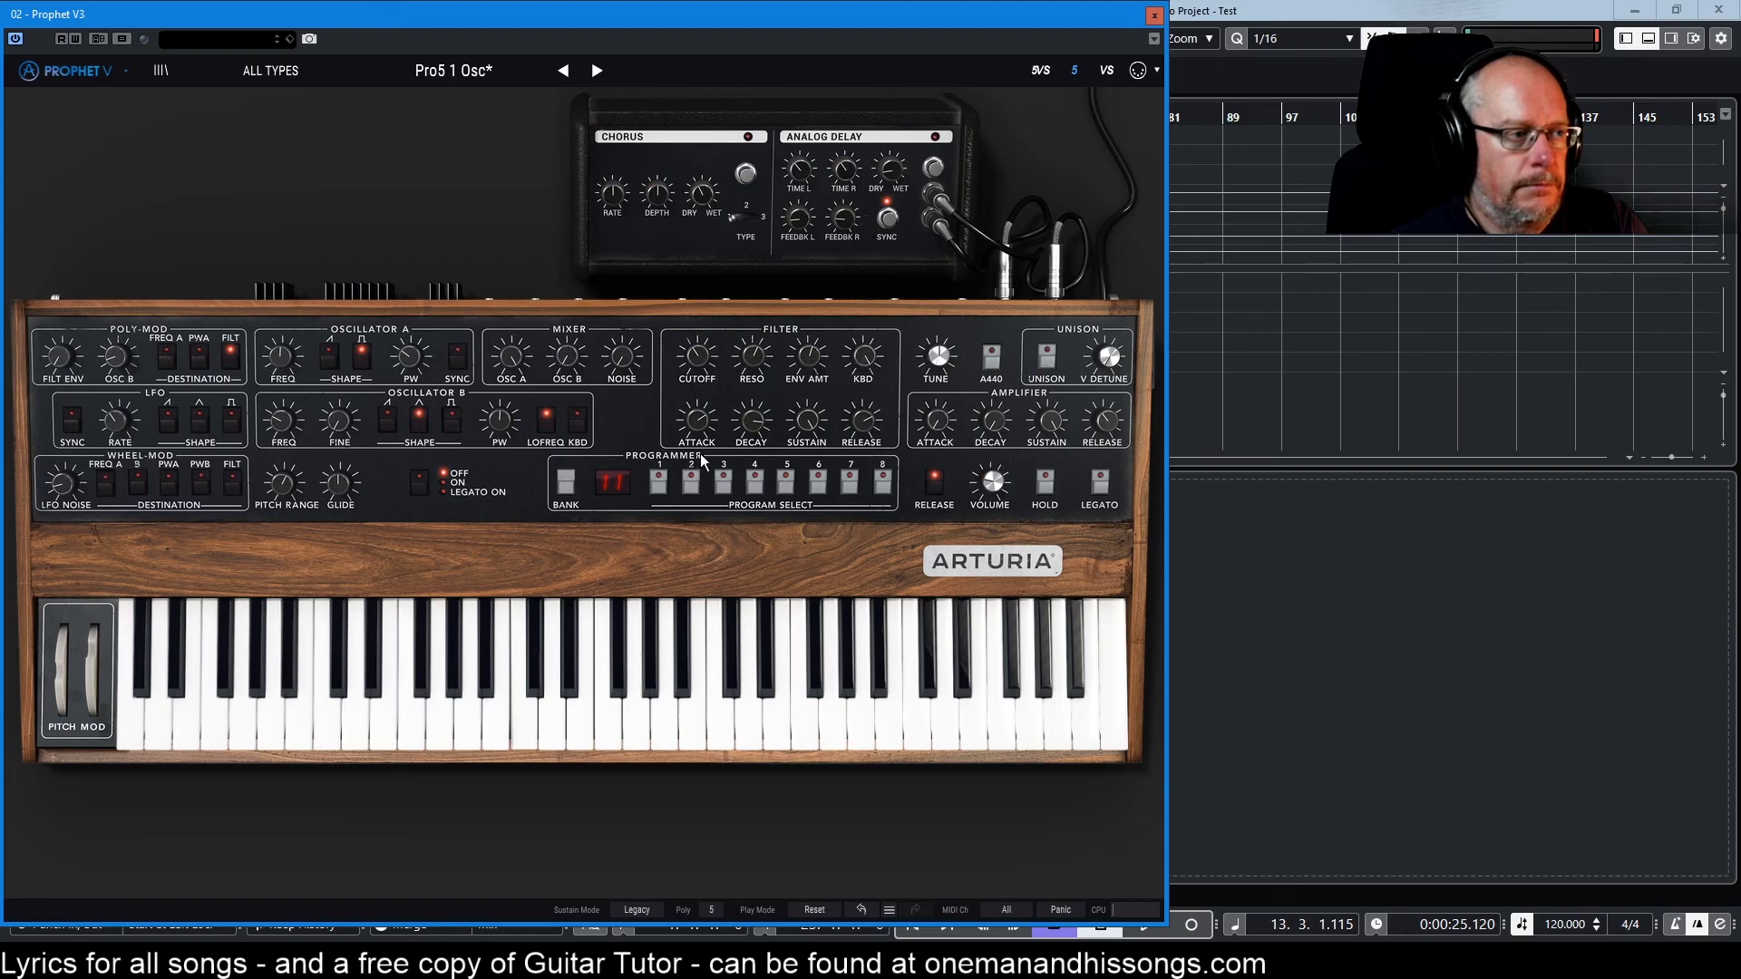
drag(699, 432, 752, 491)
drag(799, 421, 799, 426)
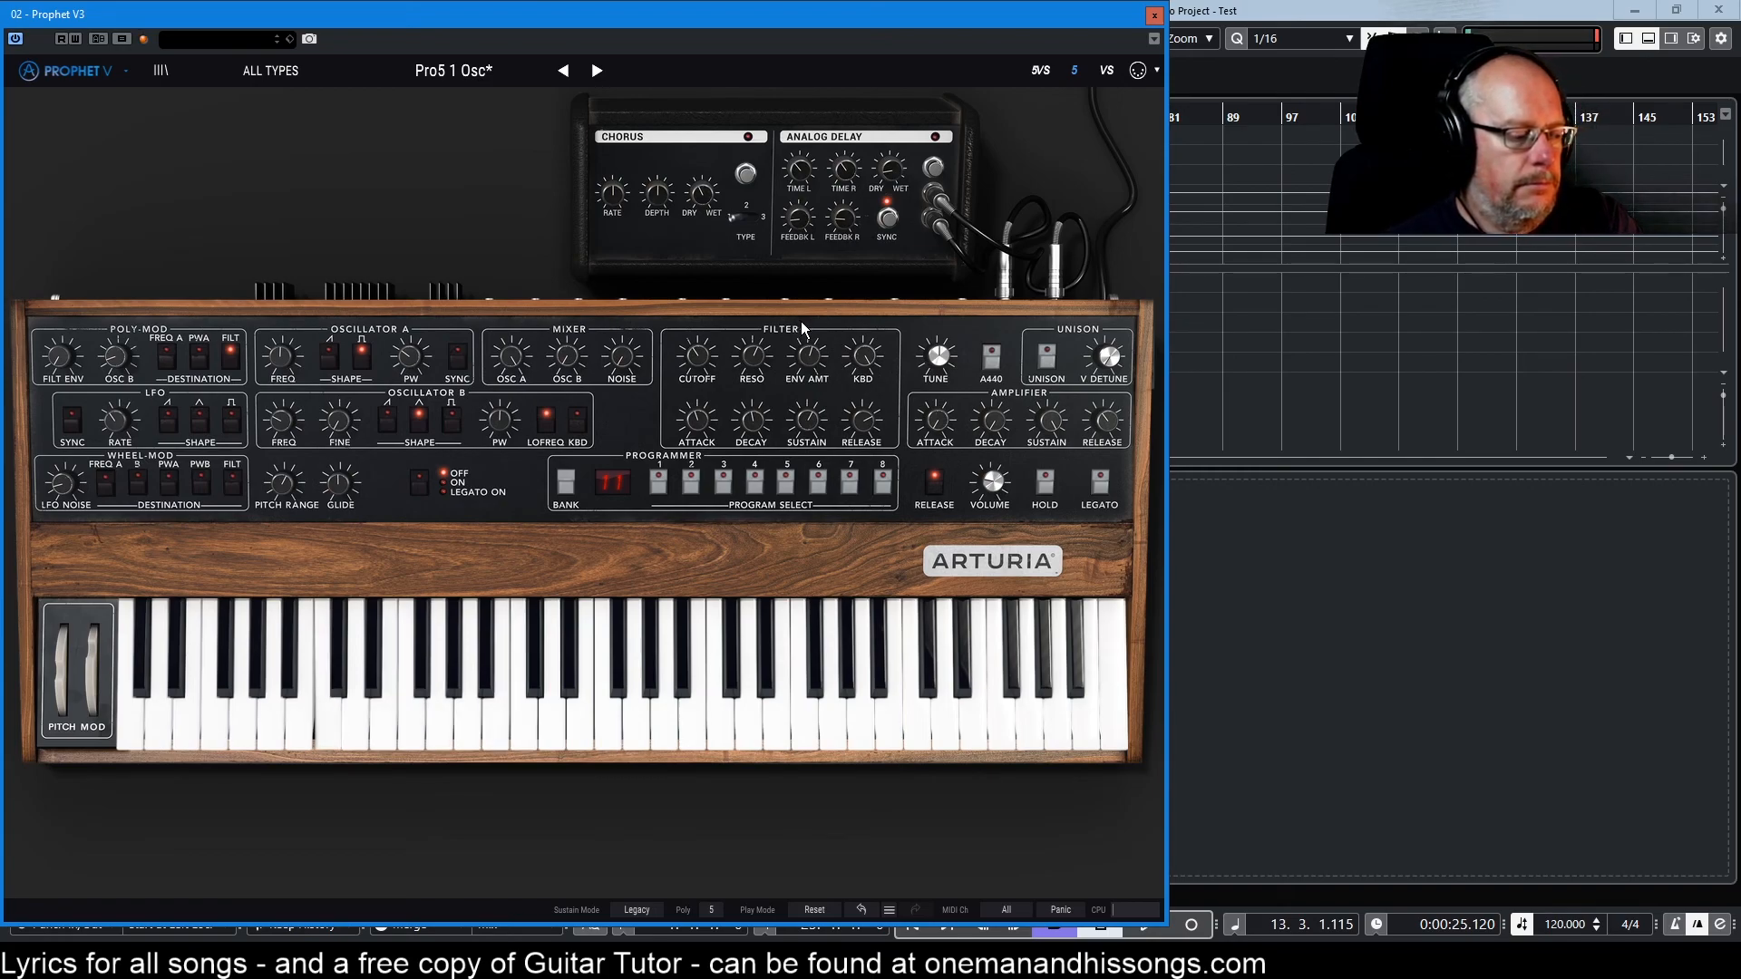
mouse_move(815, 361)
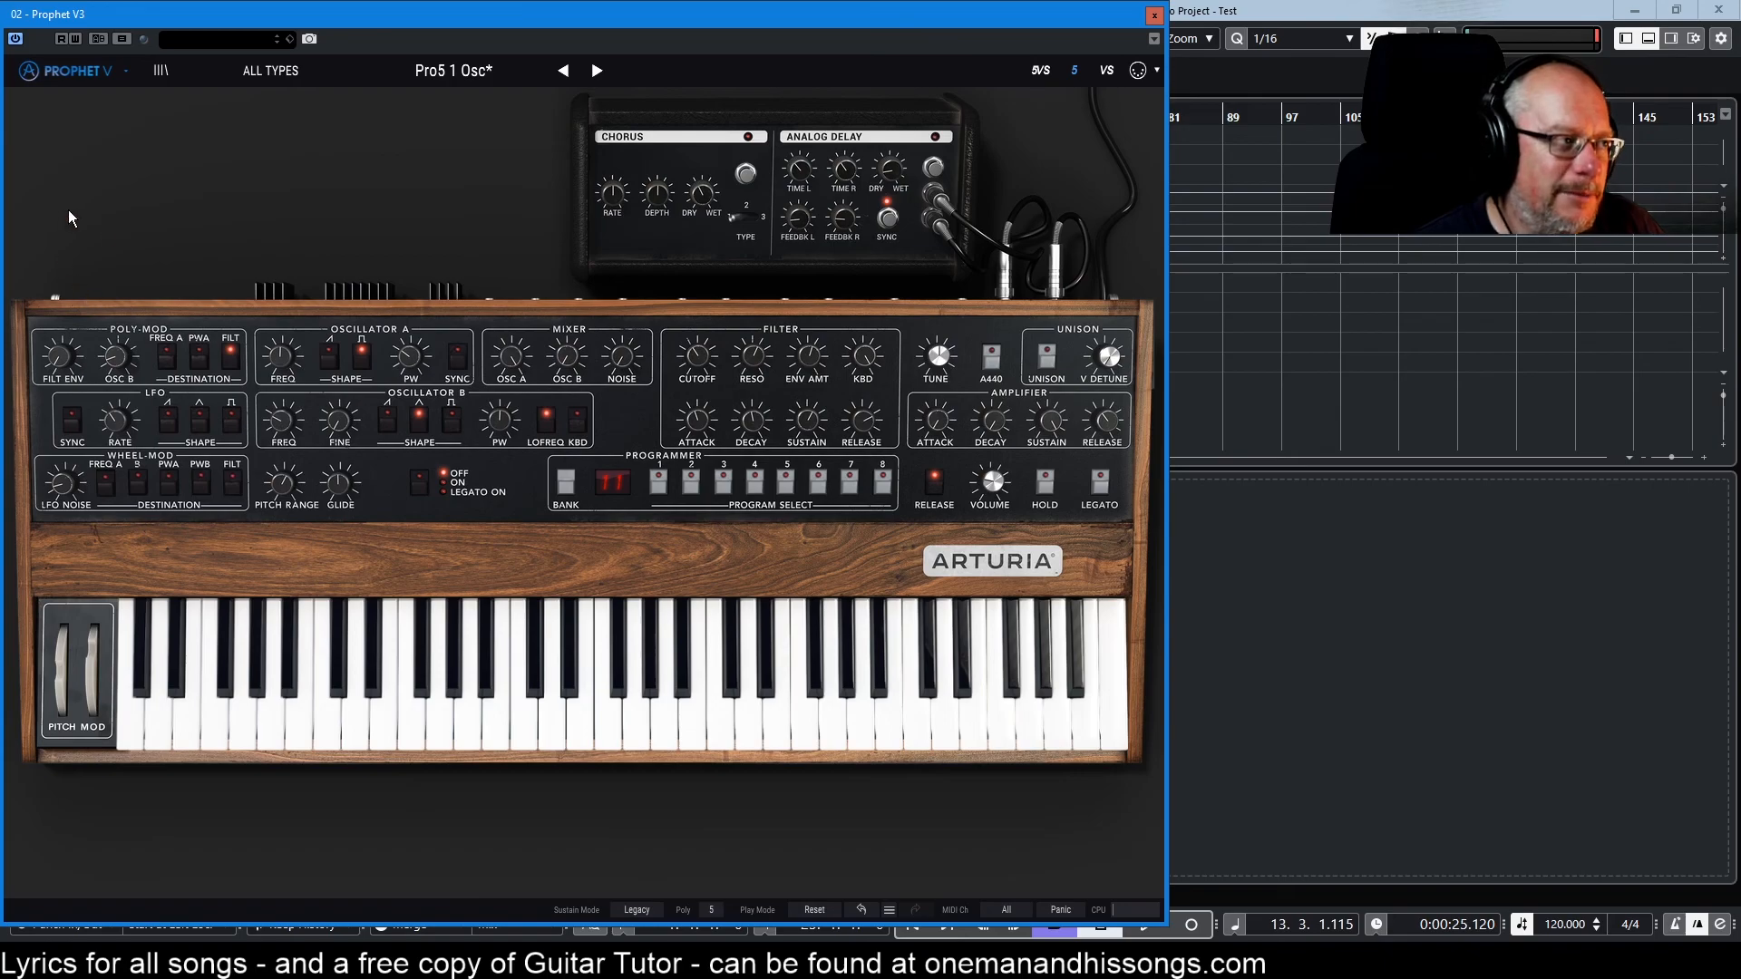
Step: Raise the poly-mod filter envelope and Osc B amounts while they modulate the filter
drag(59, 356, 60, 291)
drag(116, 354, 116, 339)
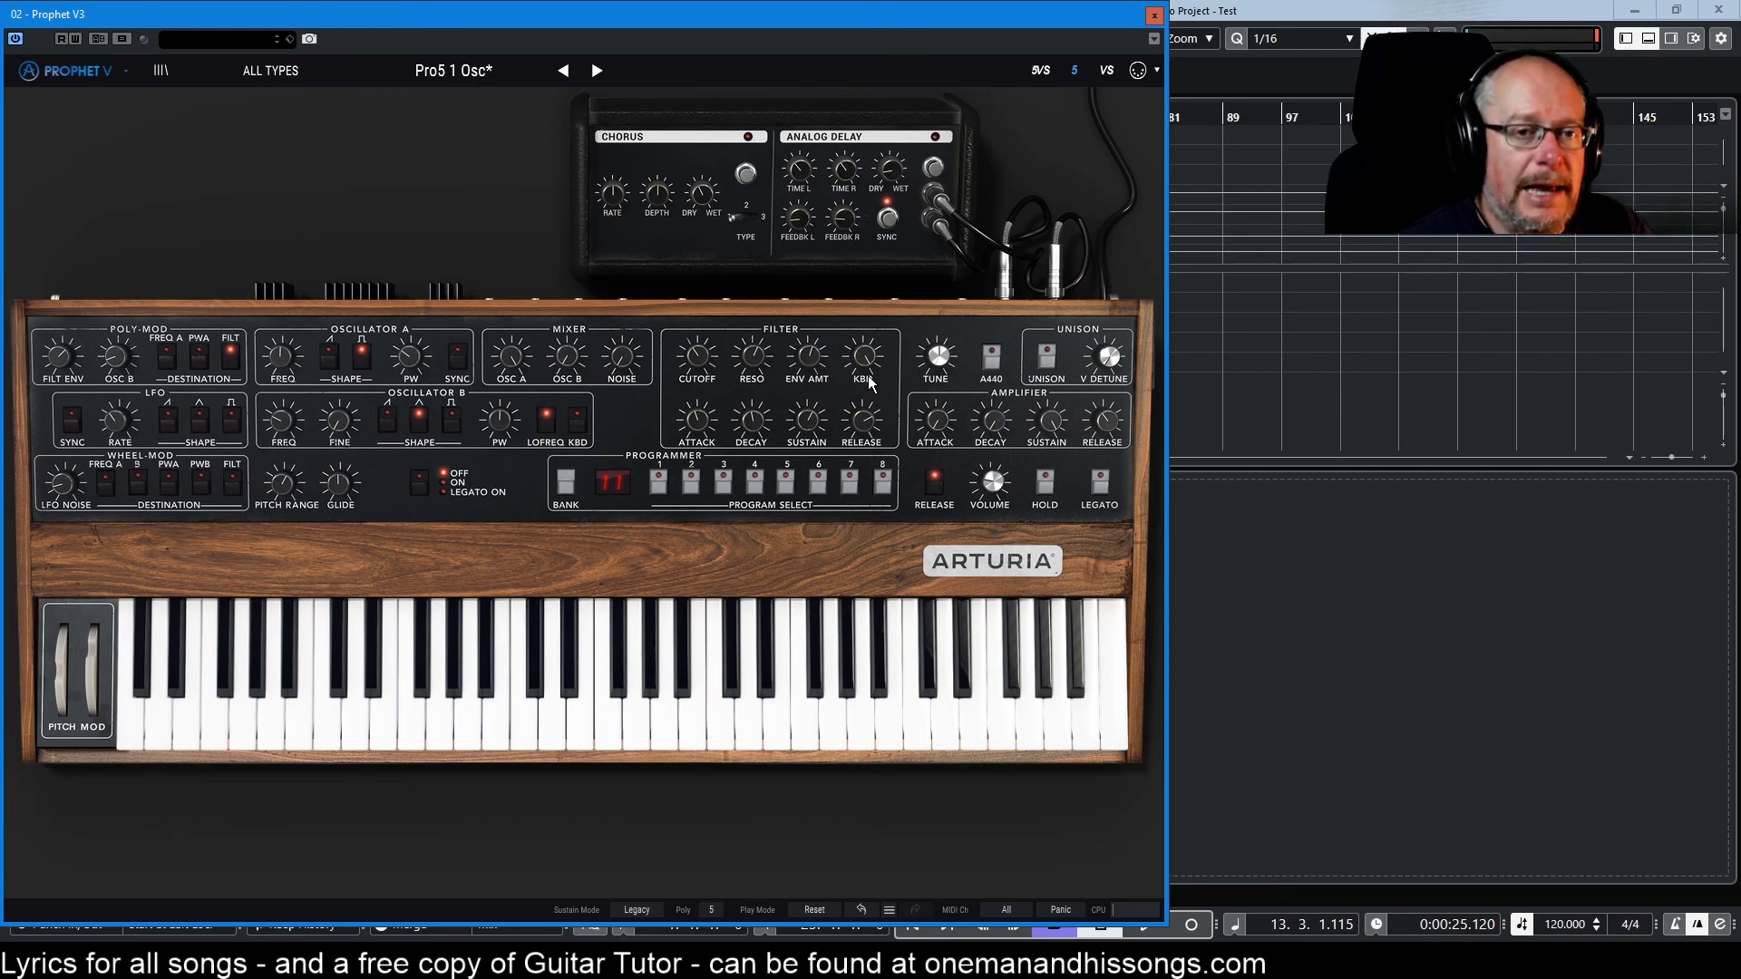
Step: Route the poly-mod to Freq A instead of the filter, with oscillator A on sawtooth, and set the poly-mod filter envelope amount to 84%
click(230, 353)
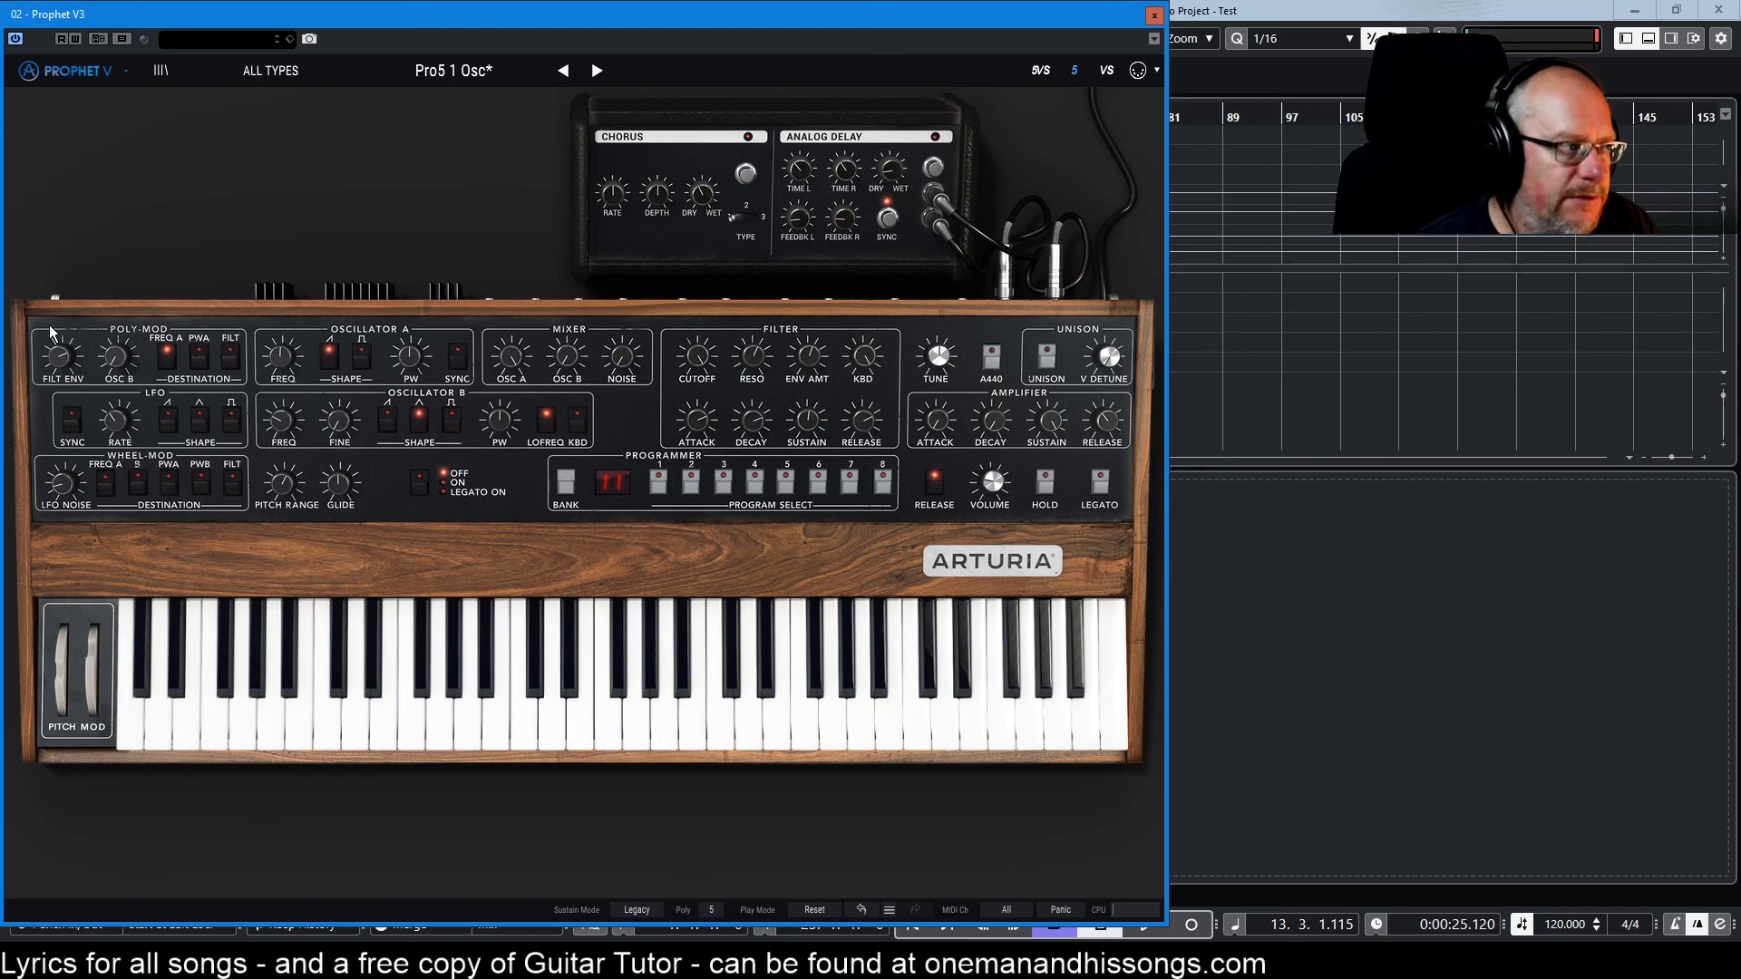
mouse_move(54, 364)
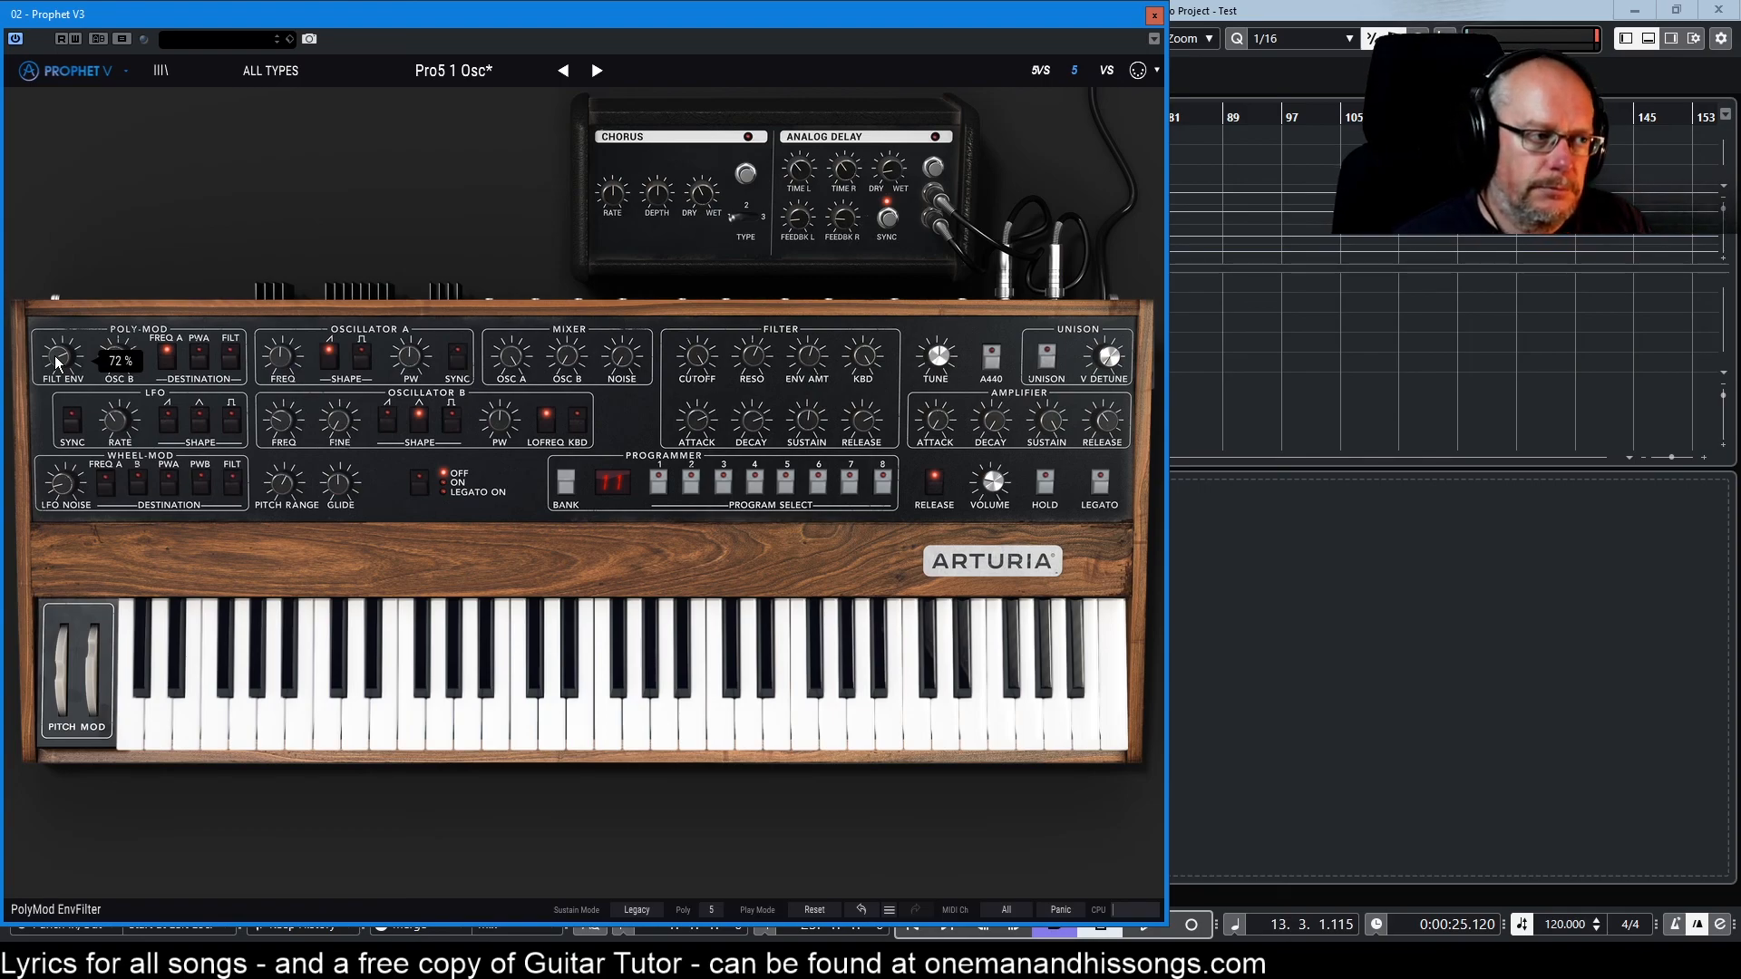
mouse_move(704, 426)
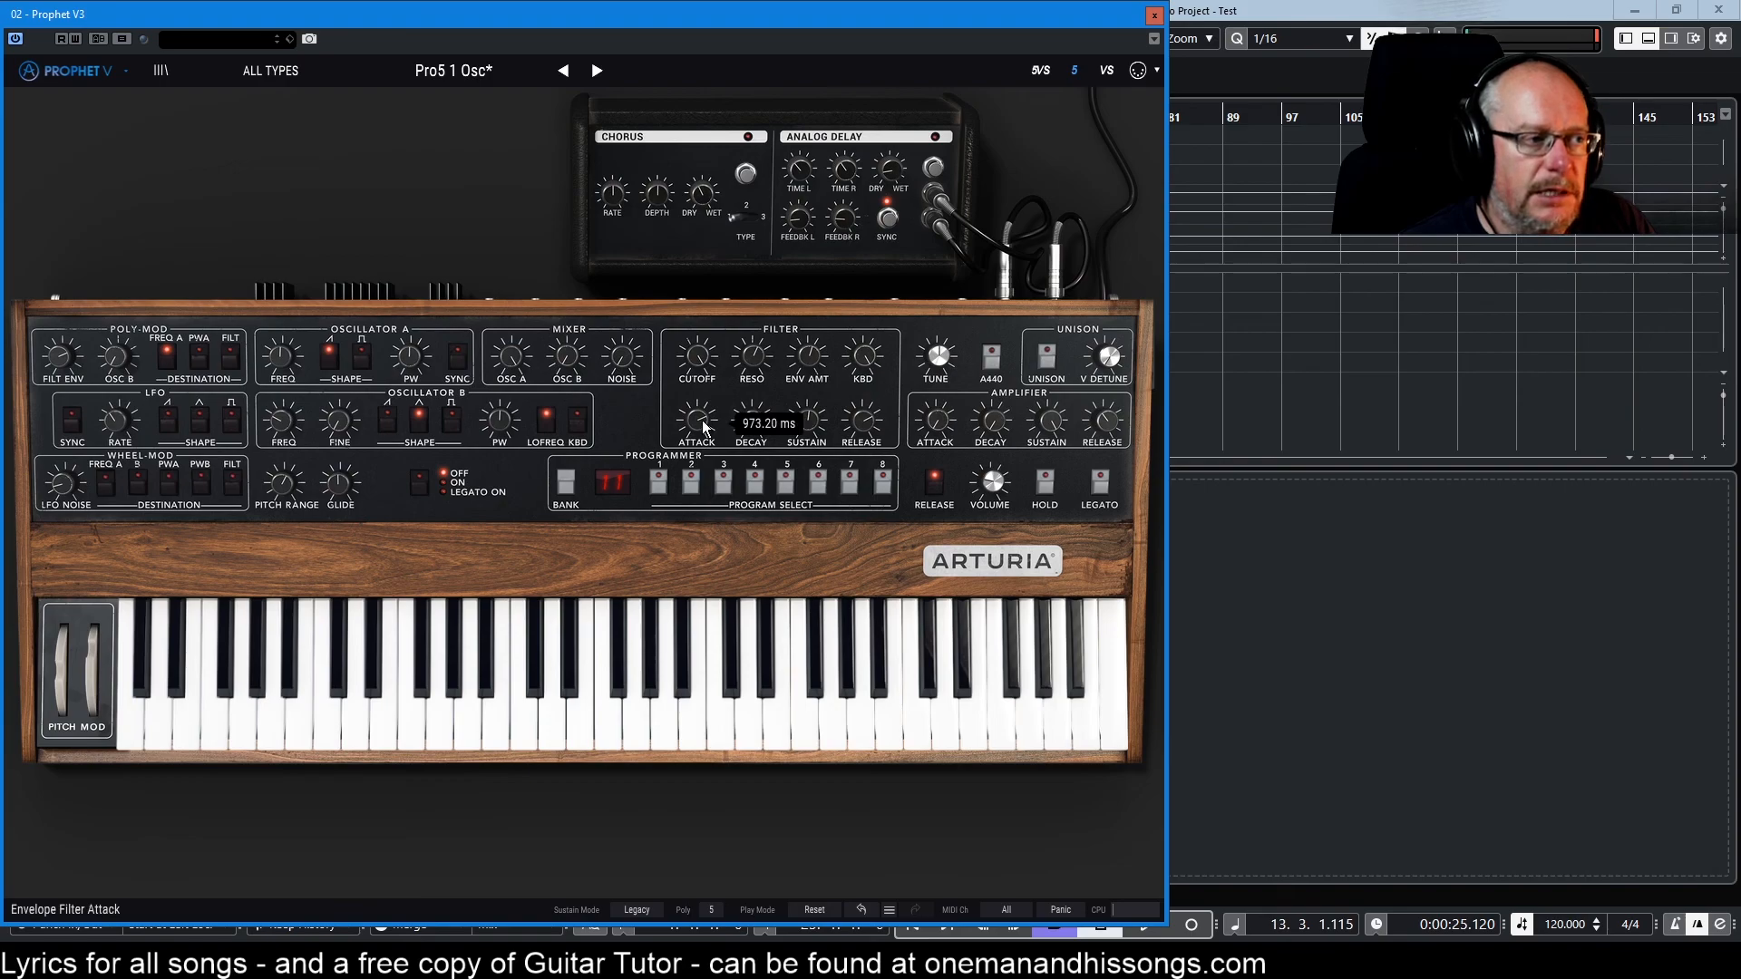
mouse_move(806, 420)
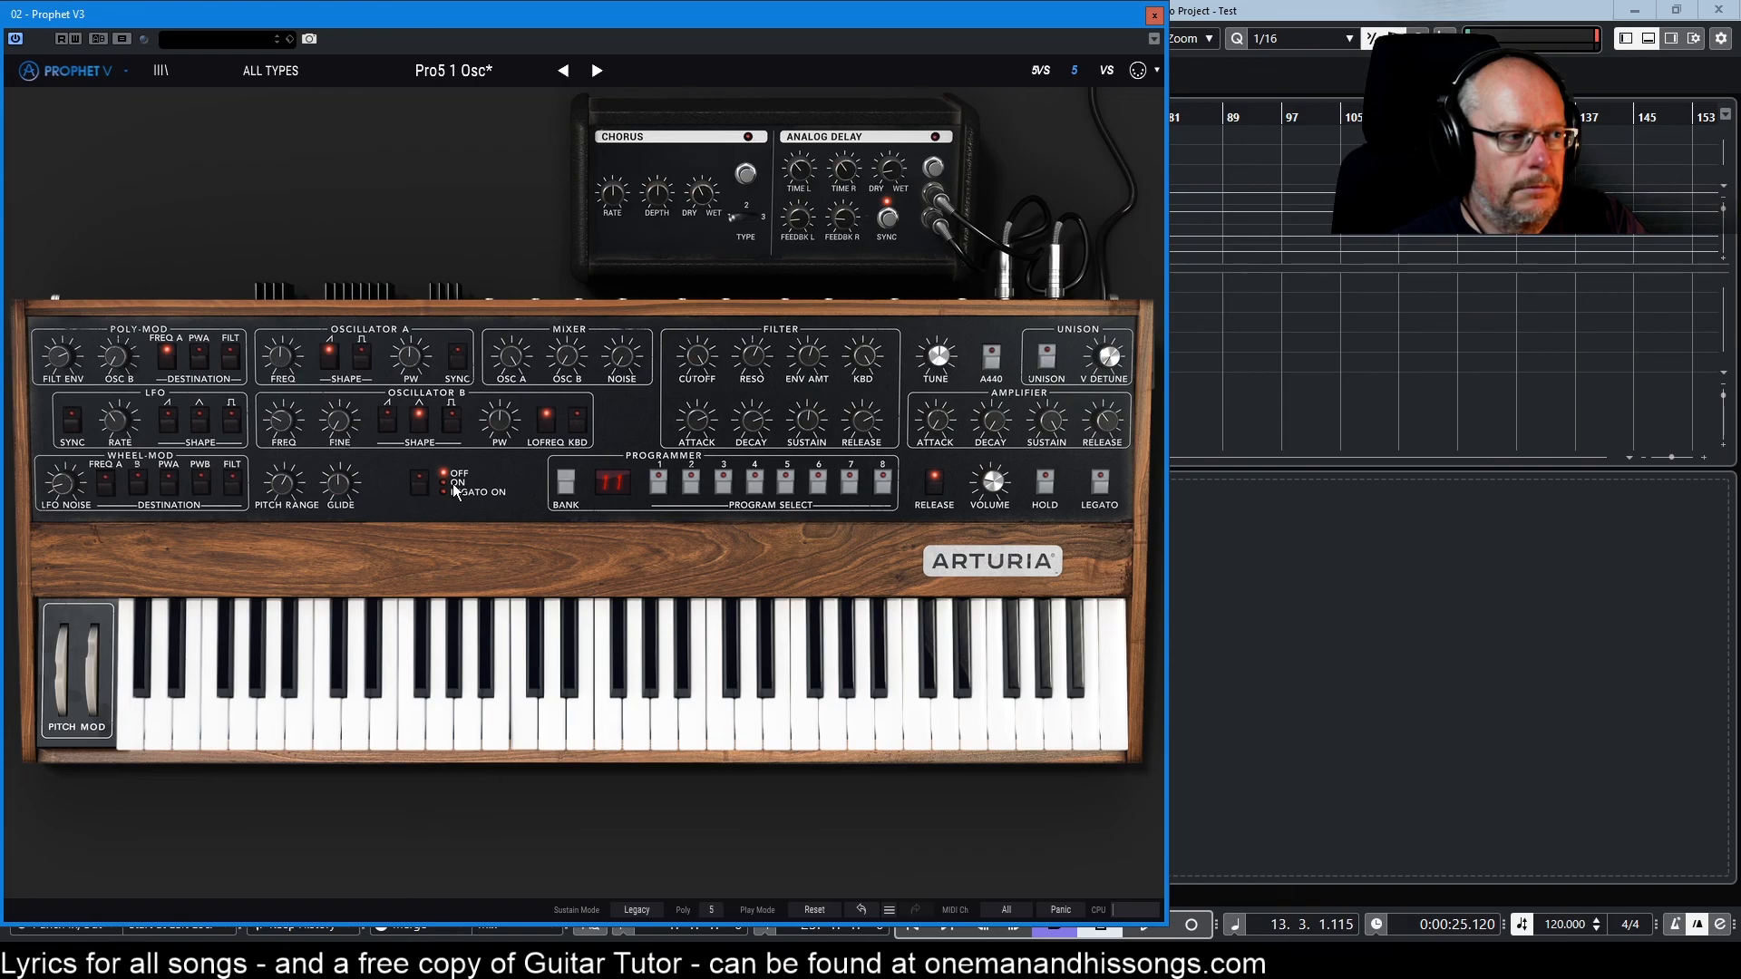
drag(67, 363, 116, 353)
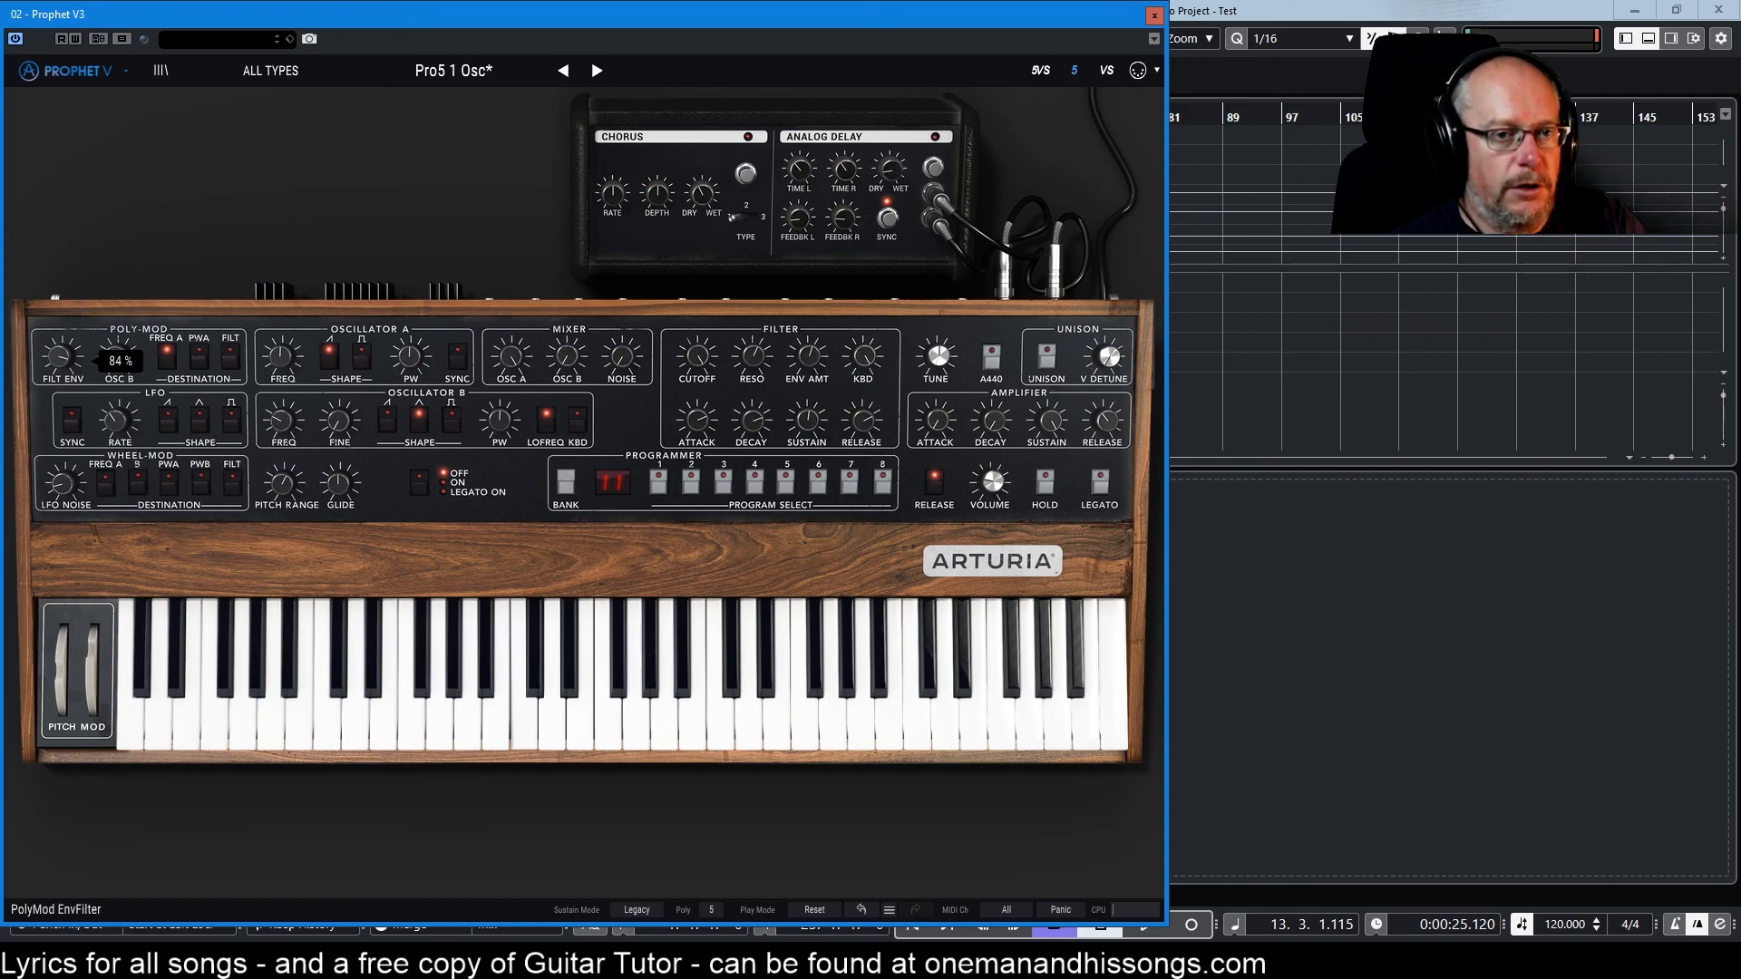
drag(116, 353, 116, 355)
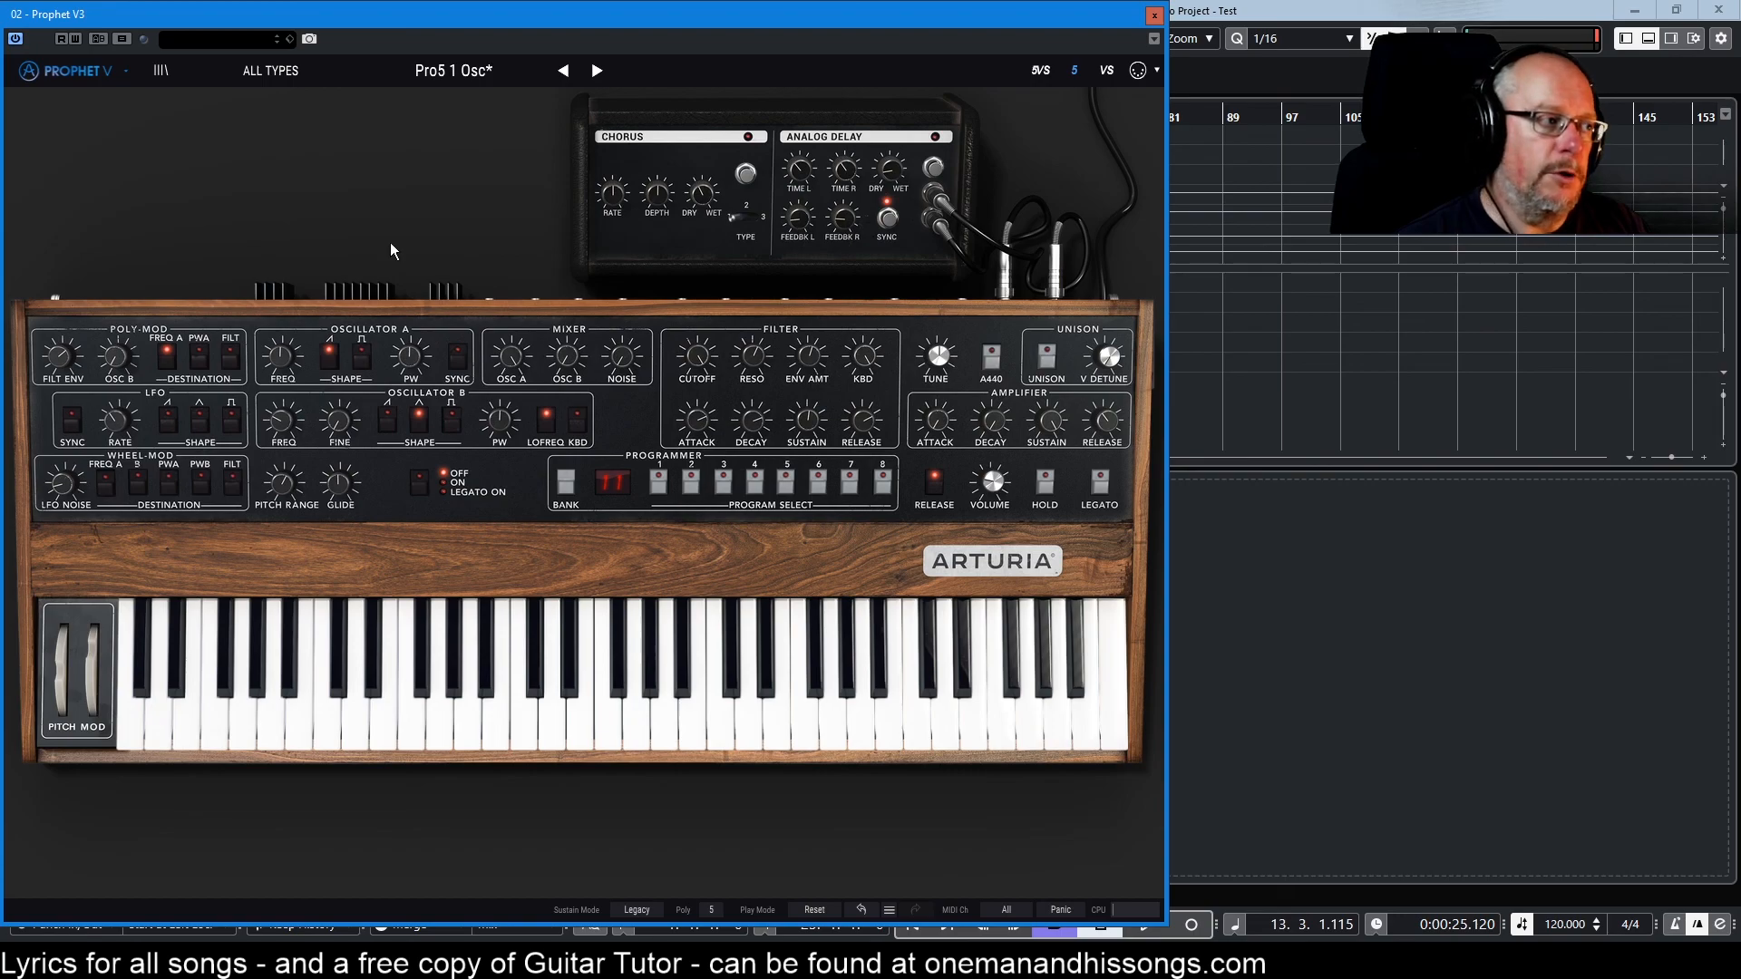
Step: Set the filter envelope sustain to 1.00 and bring up the Tuner to check the pitch modulation
click(166, 352)
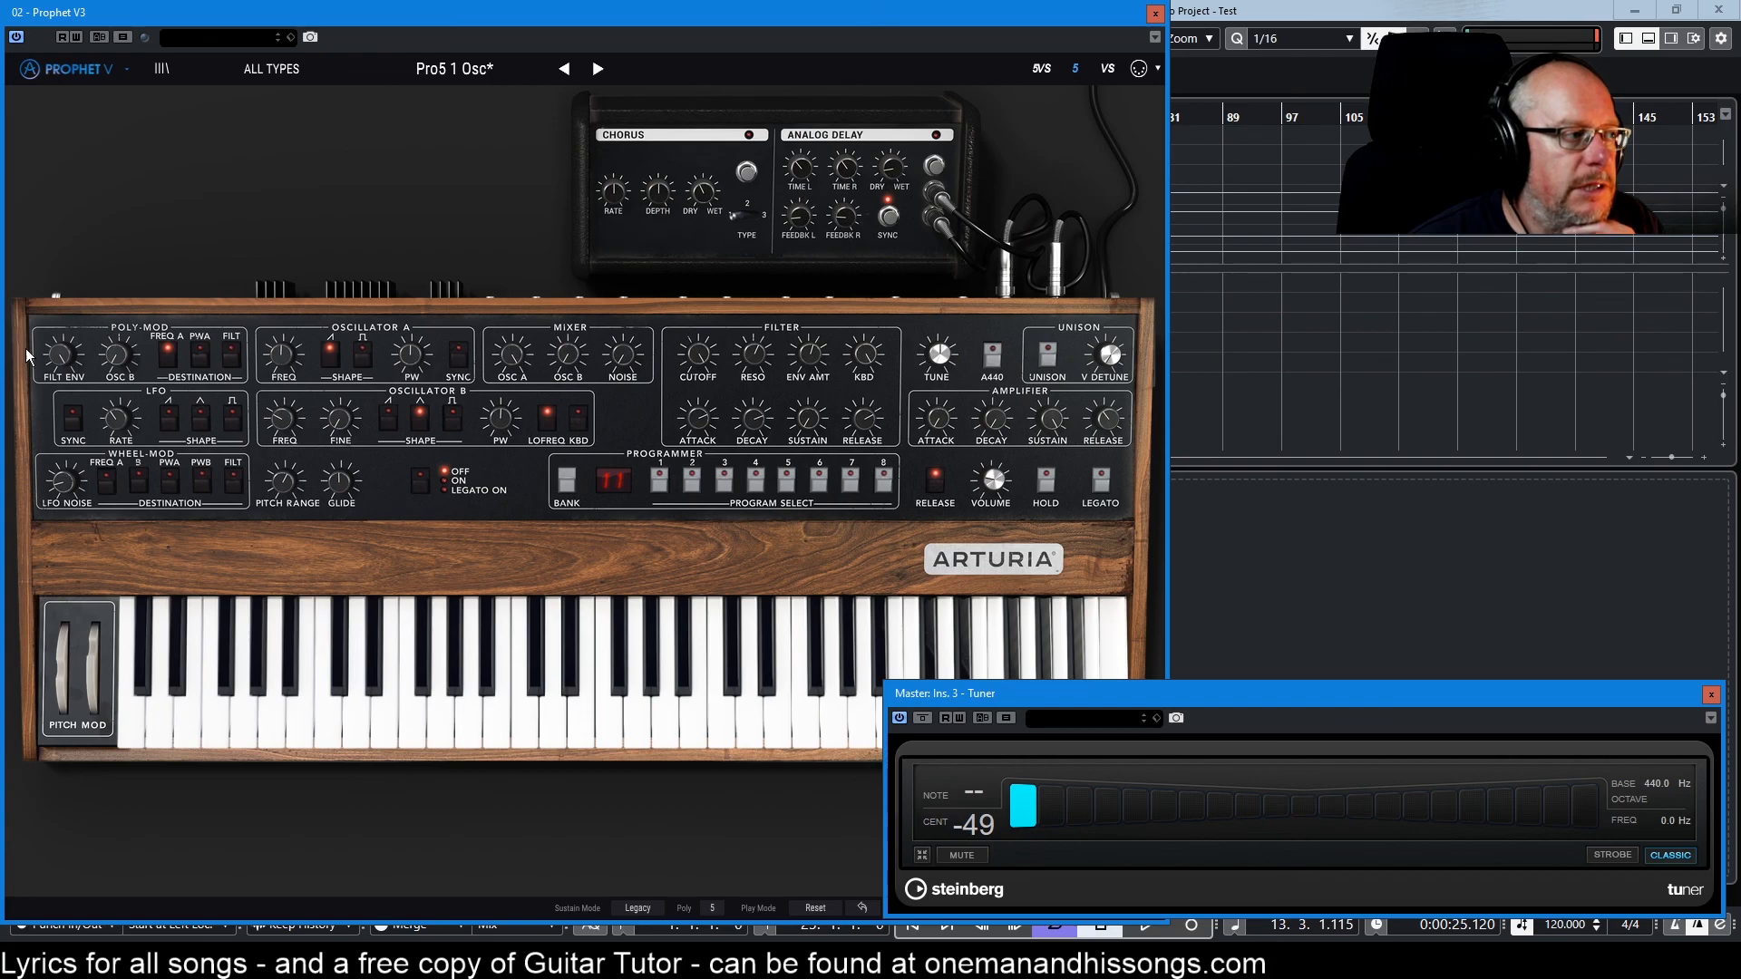
mouse_move(56, 356)
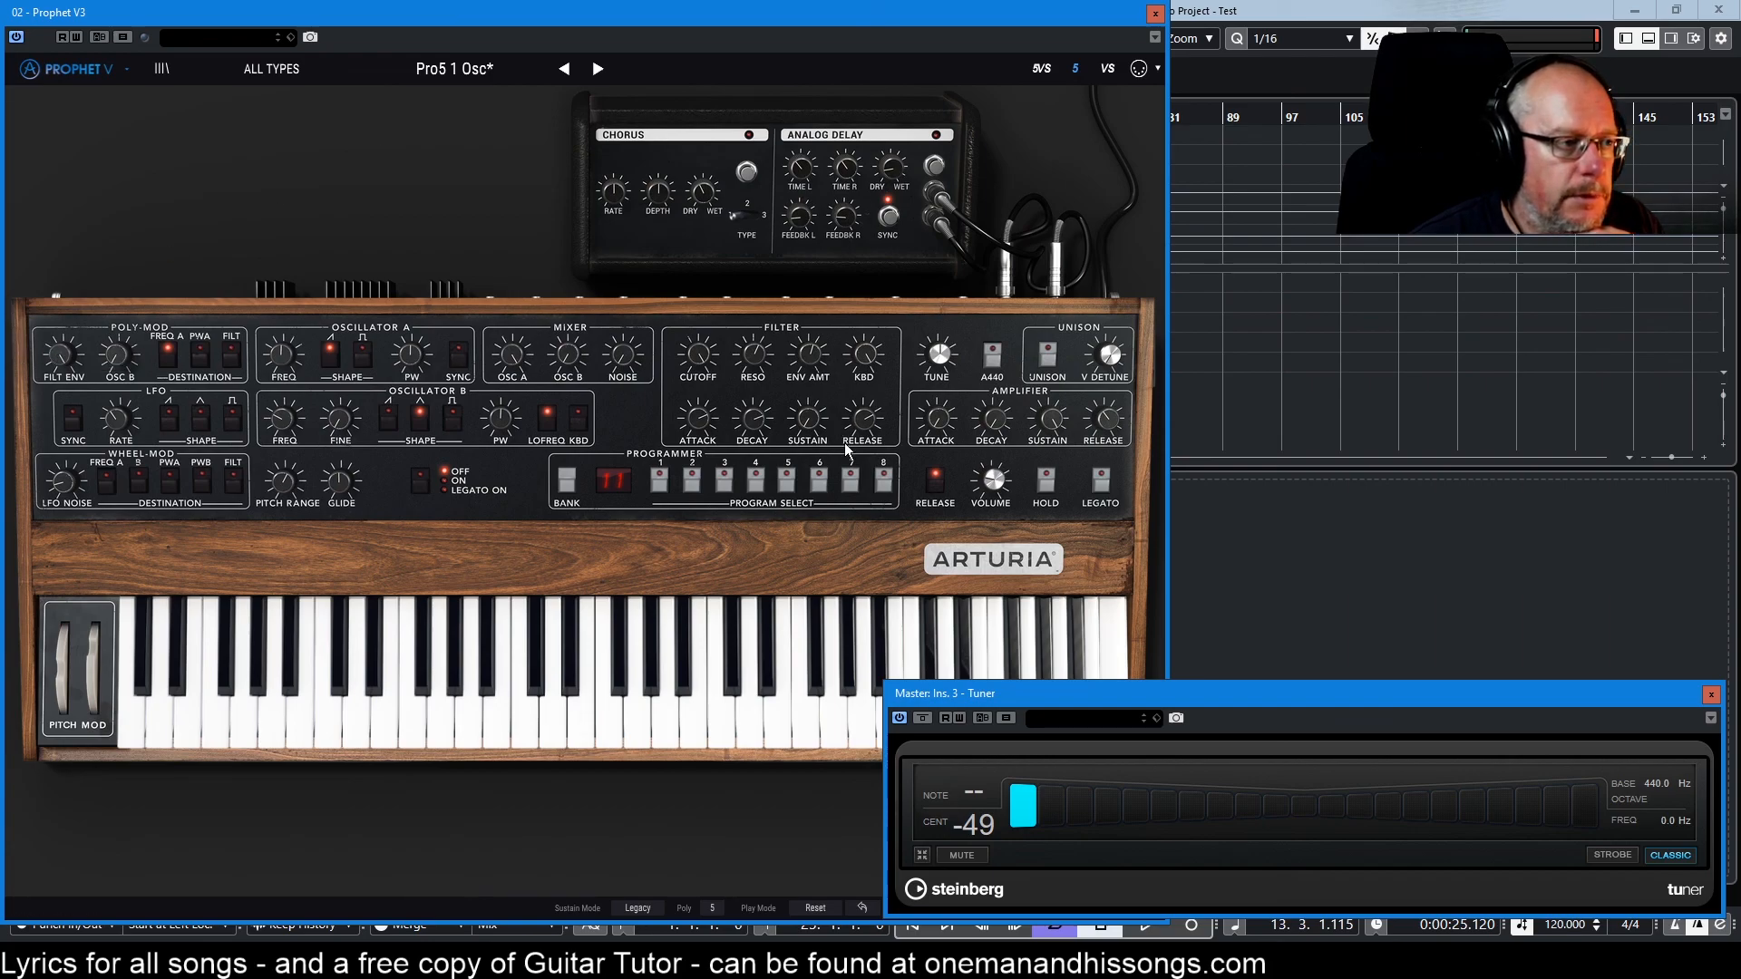
mouse_move(811, 424)
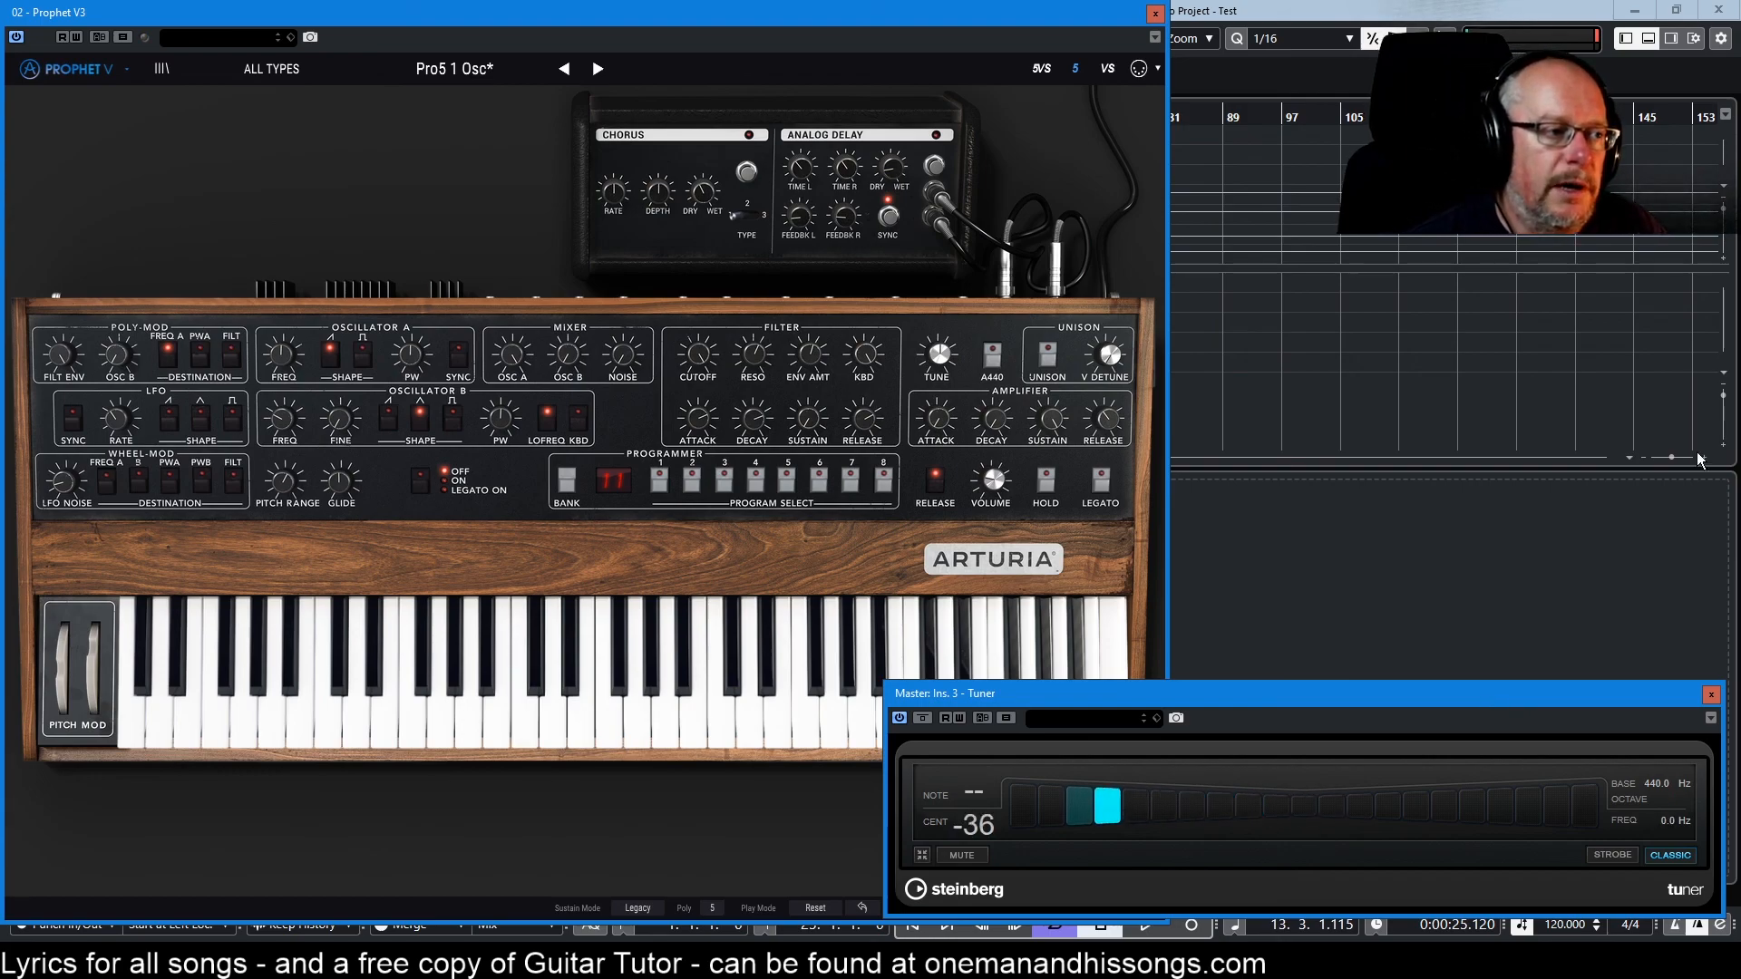
click(810, 419)
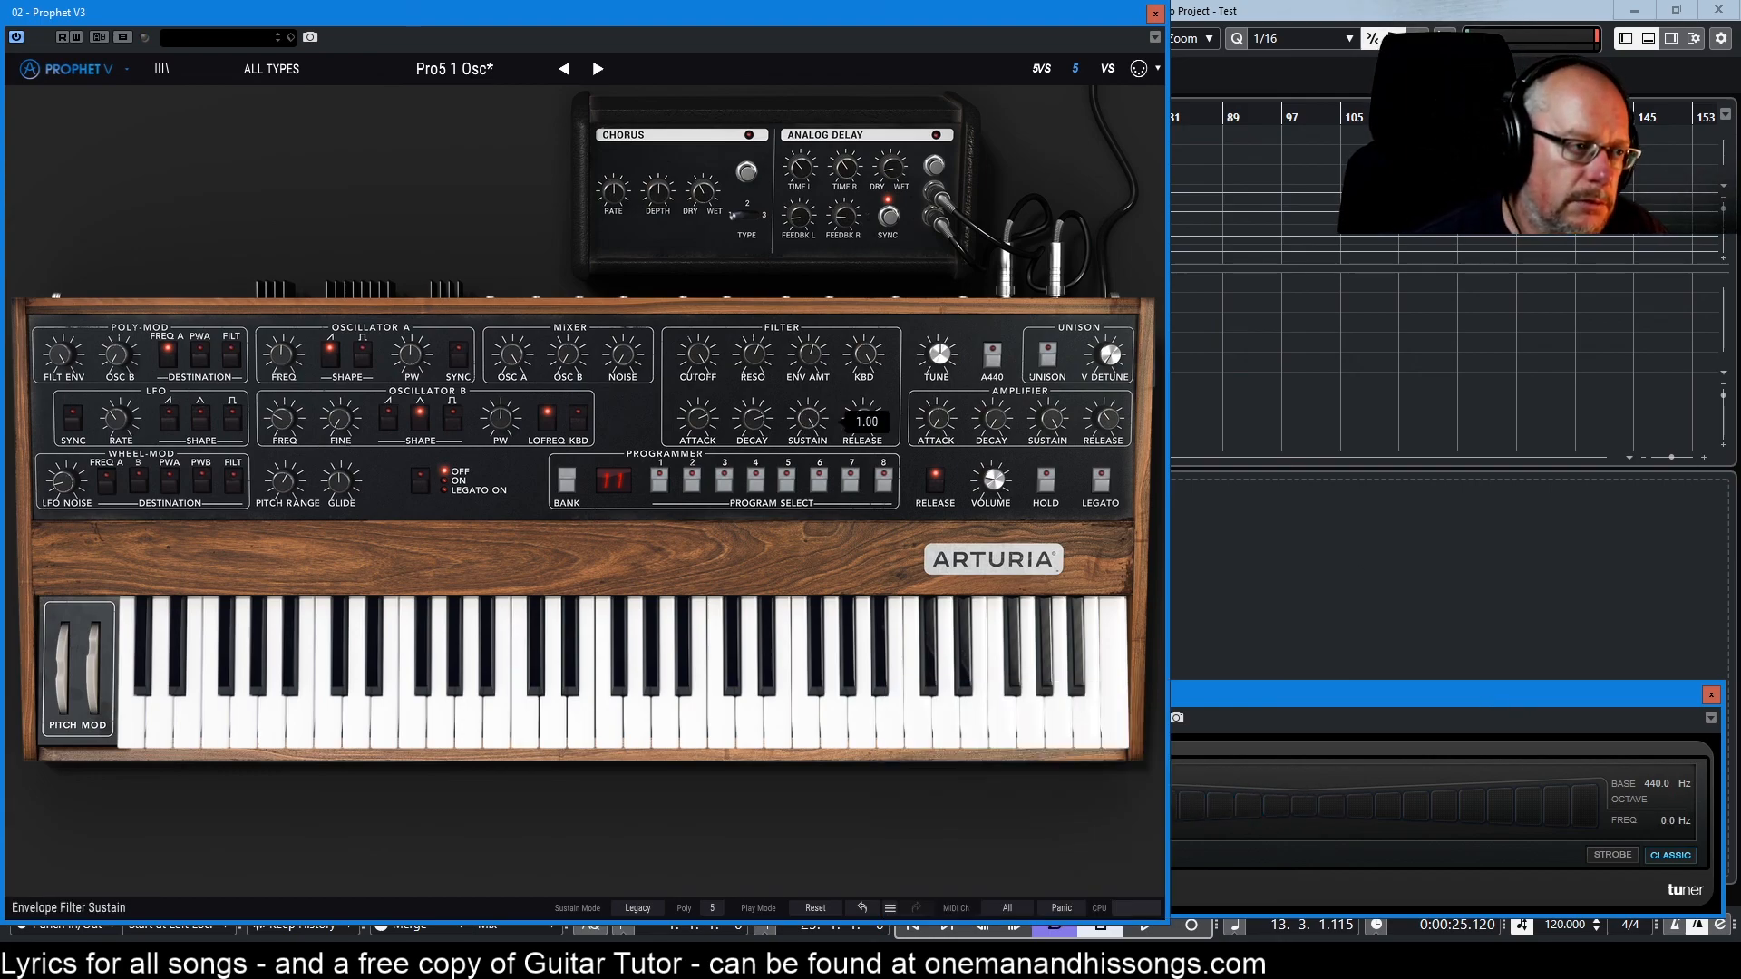
click(1299, 702)
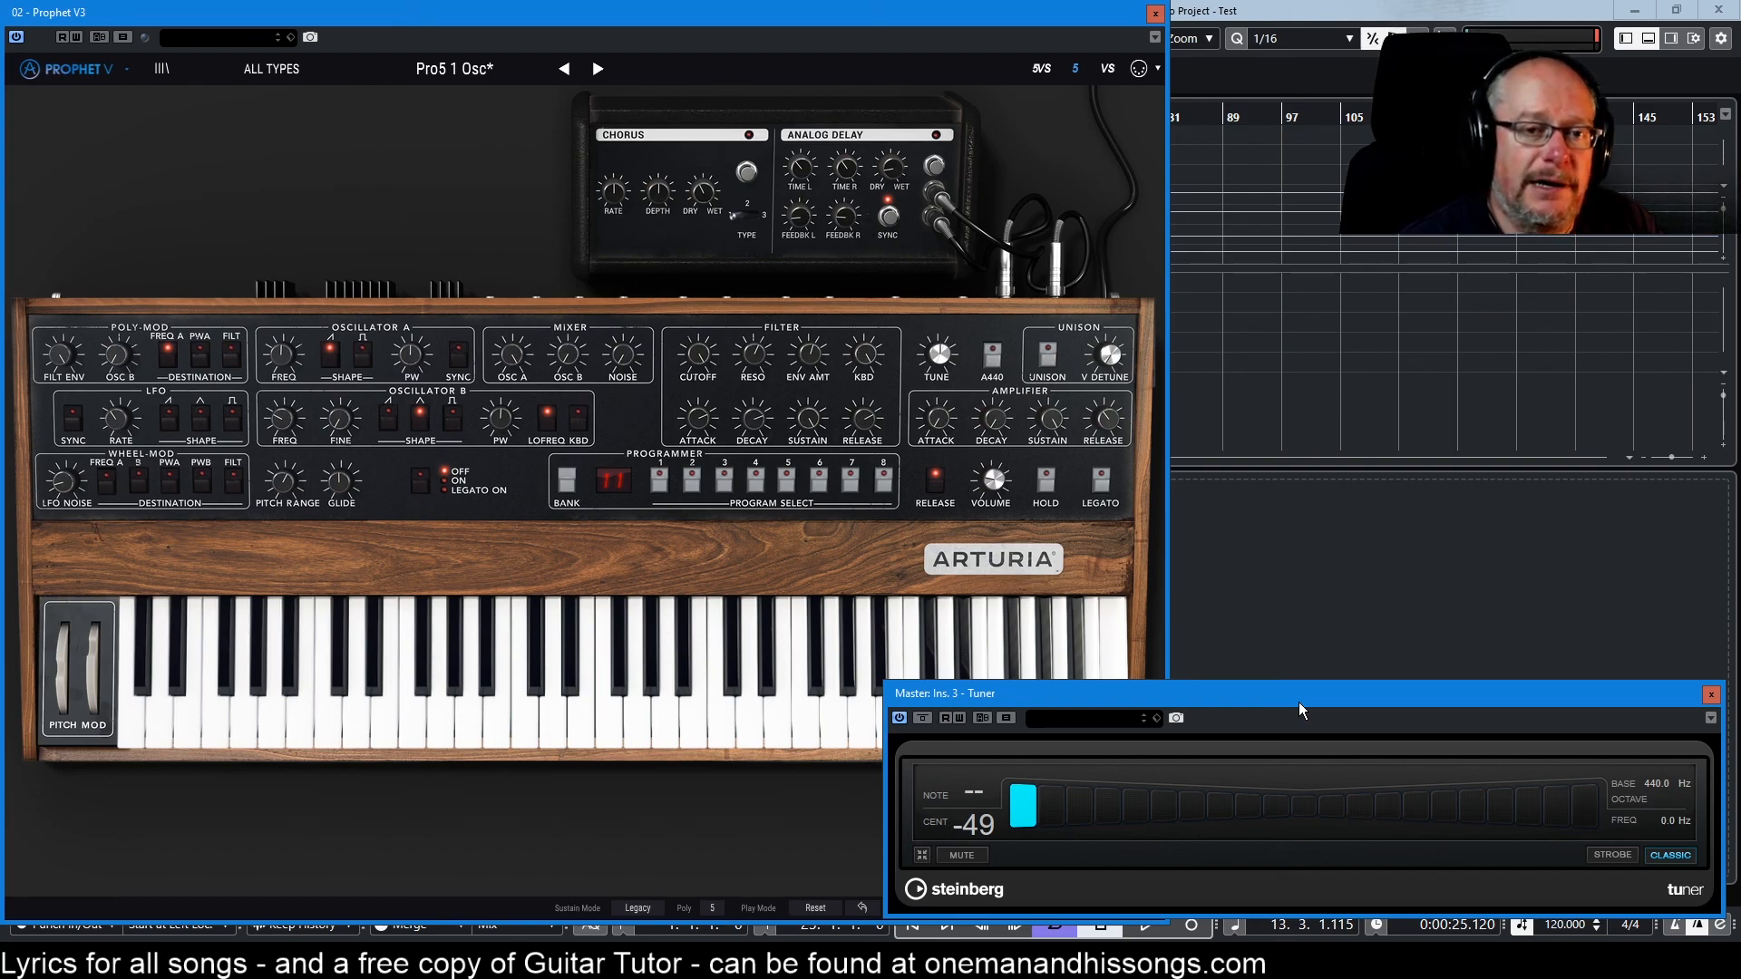
Step: Turn off oscillator B's low-frequency mode, try PWA as the poly-mod destination, and return the routing to Freq A
click(170, 355)
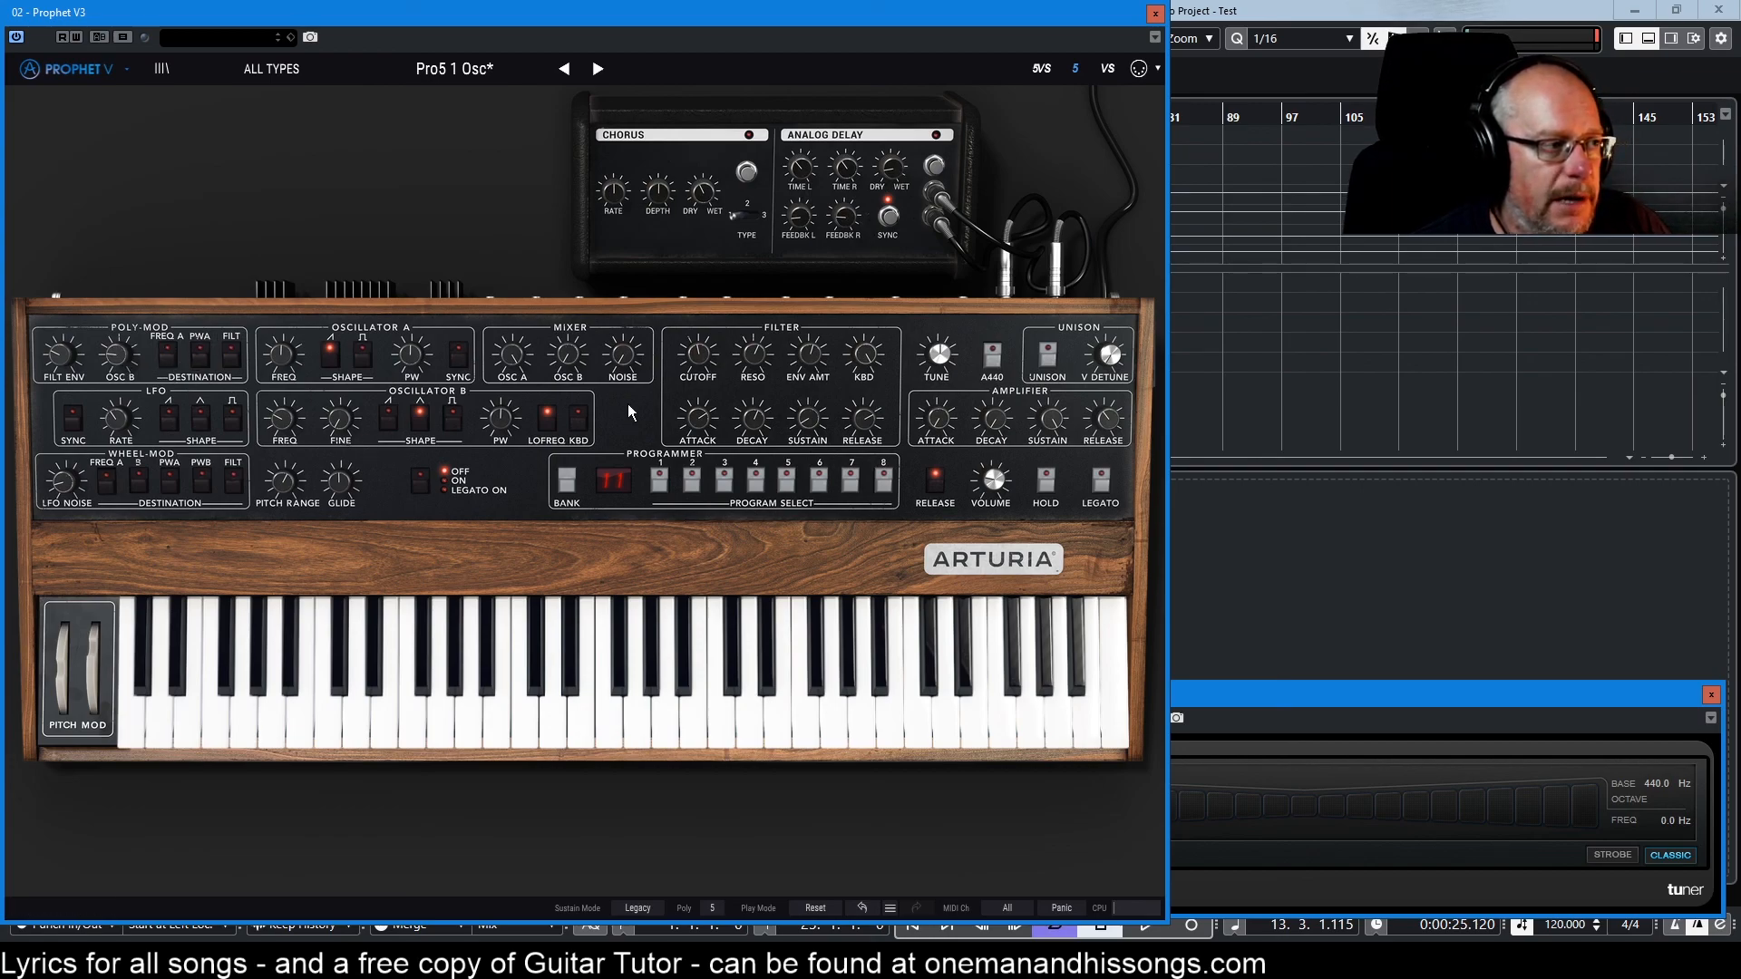
click(547, 419)
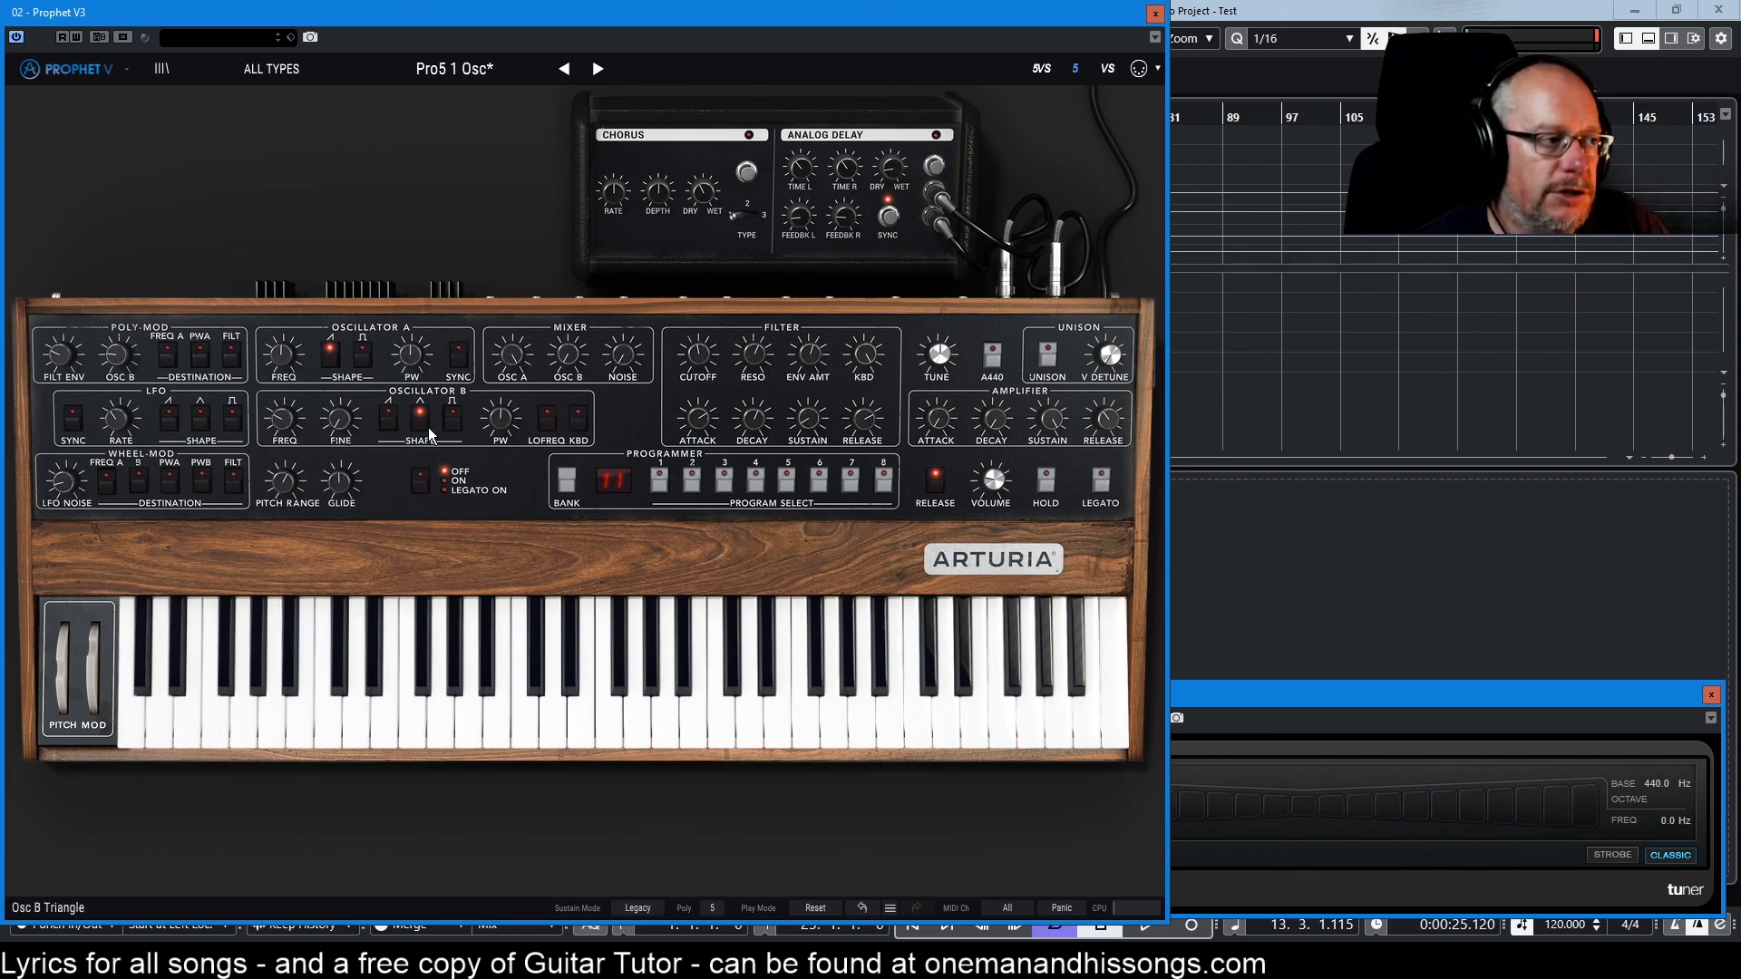
click(200, 354)
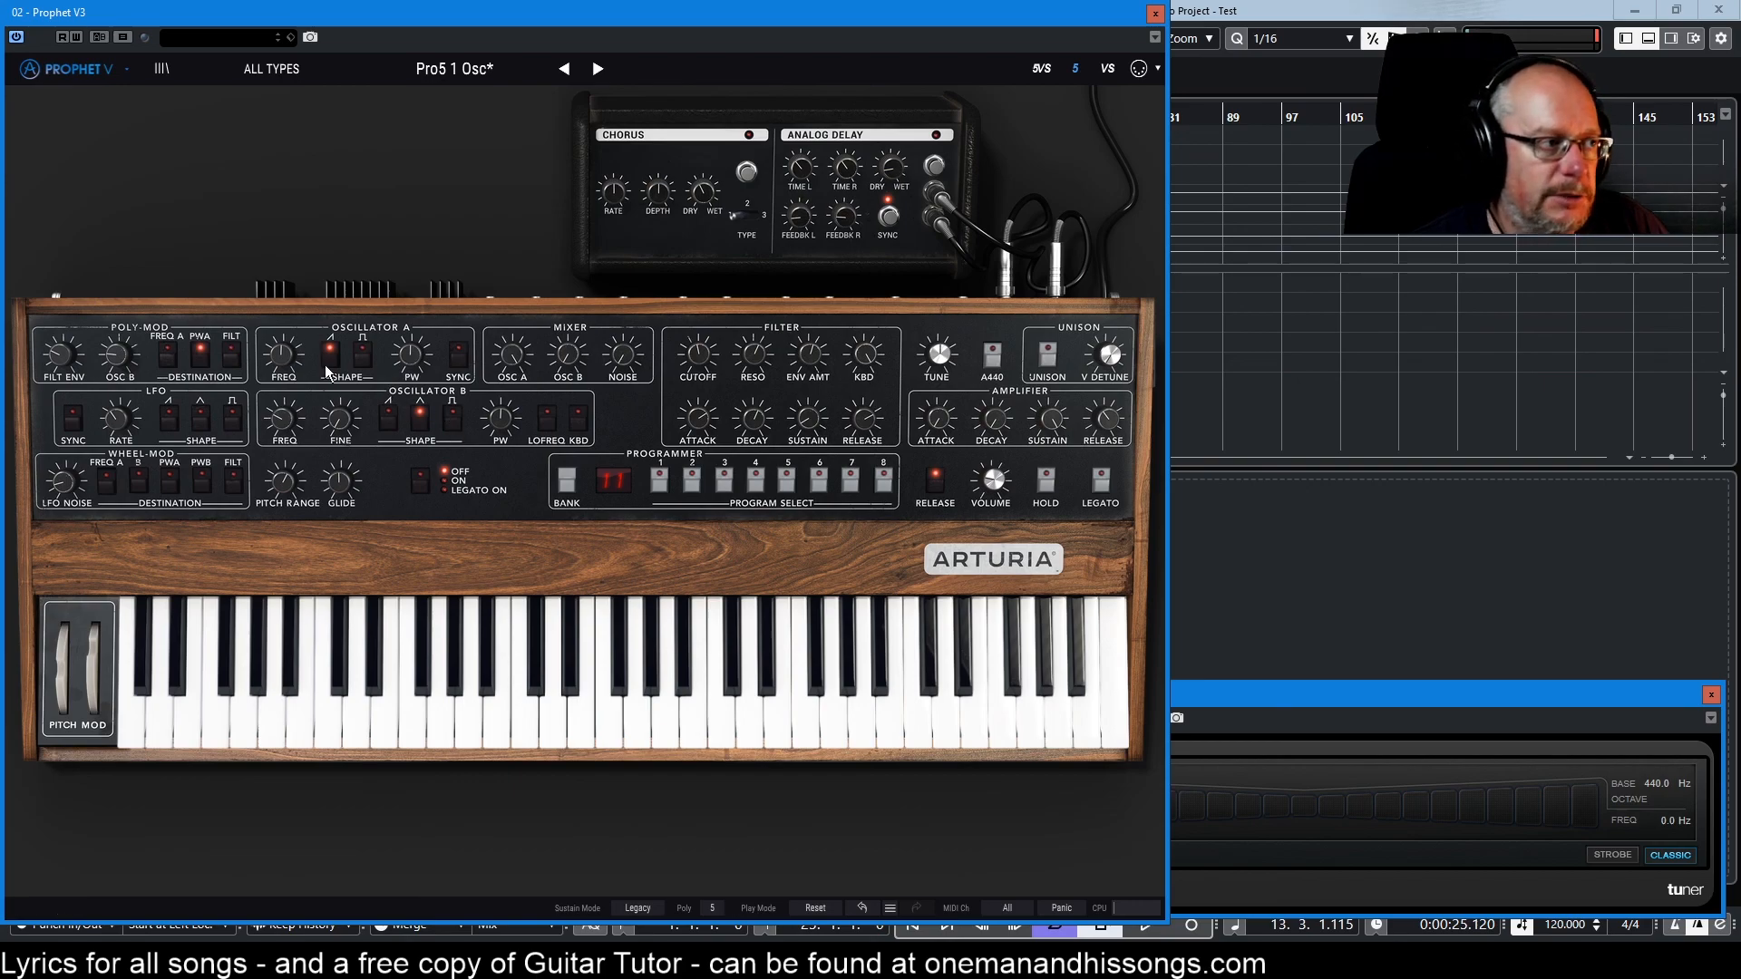
click(166, 359)
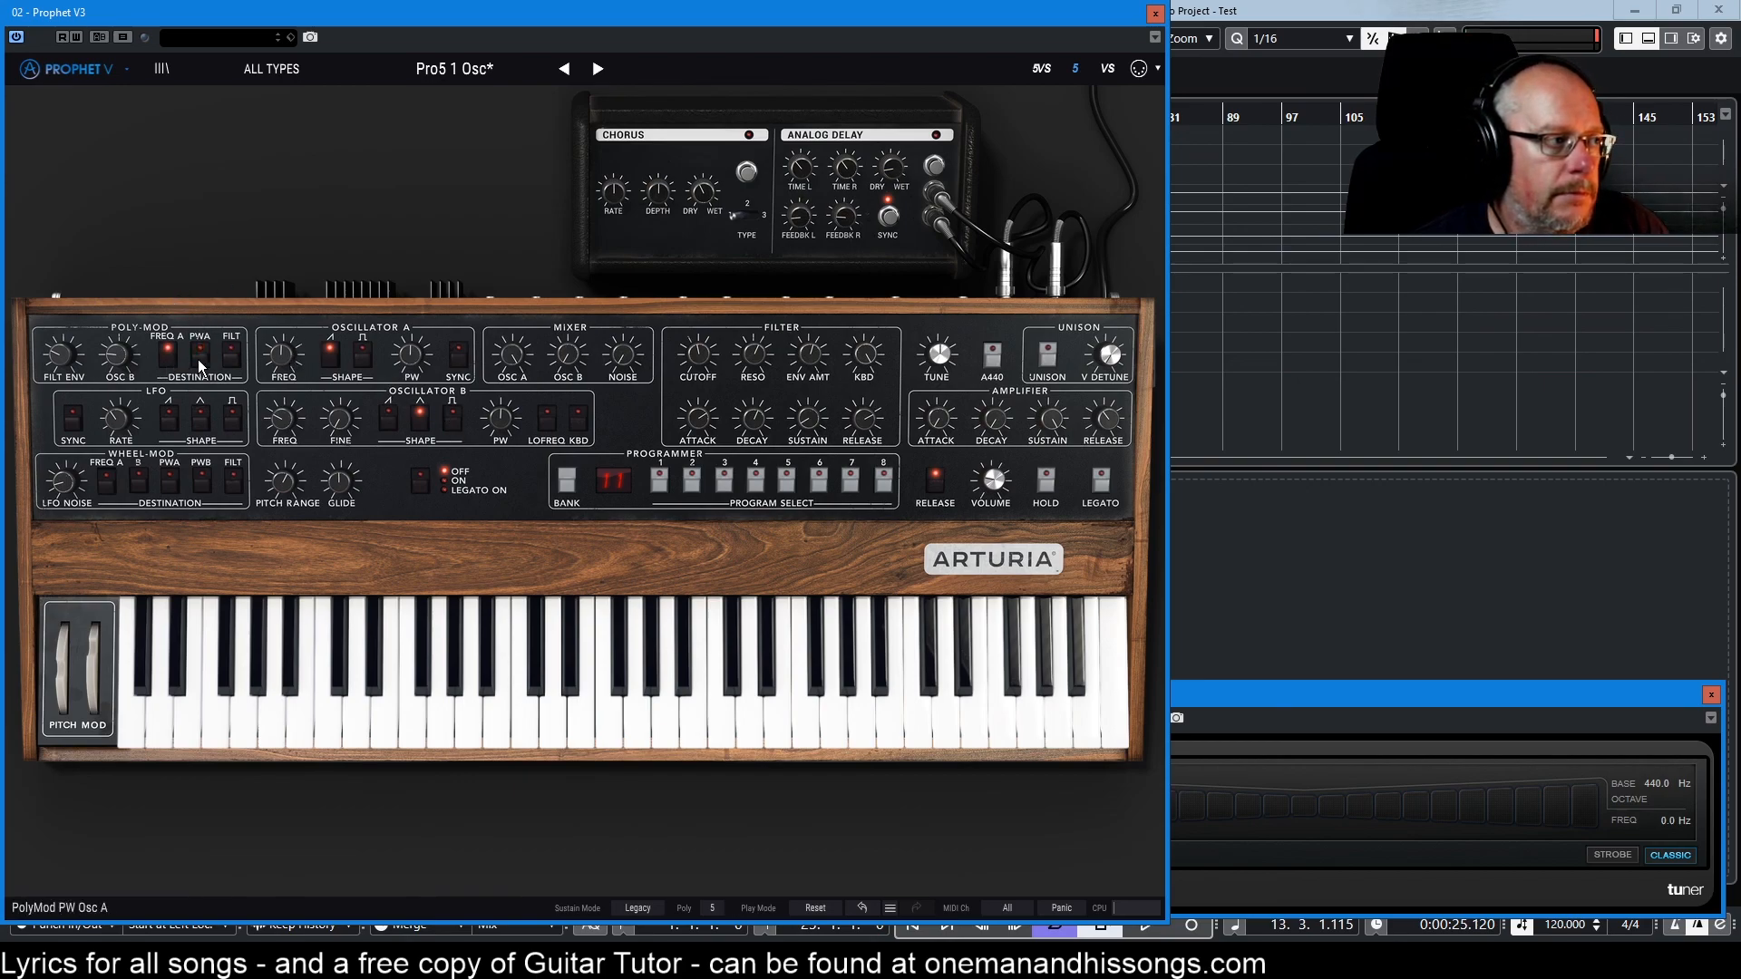
Step: Adjust the poly-mod Osc B amount, turn on oscillator B's keyboard tracking, and adjust the oscillator levels in the mixer
mouse_move(120, 356)
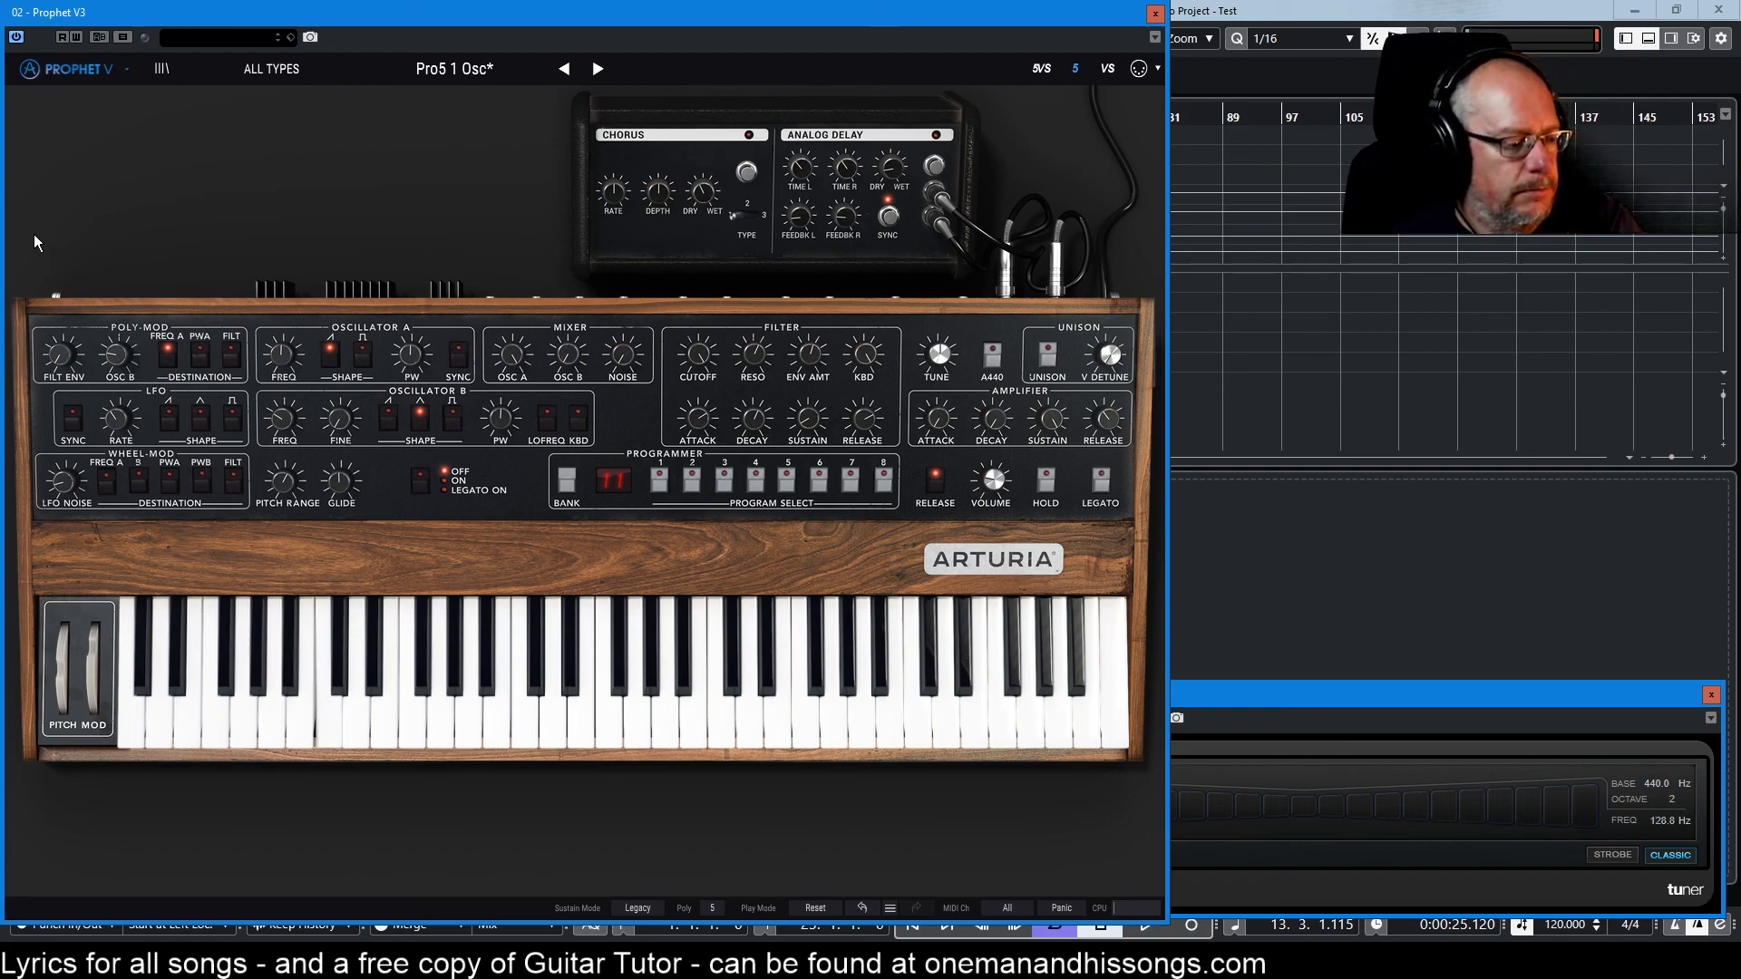
mouse_move(120, 356)
mouse_down()
mouse_move(120, 338)
mouse_move(123, 360)
mouse_up()
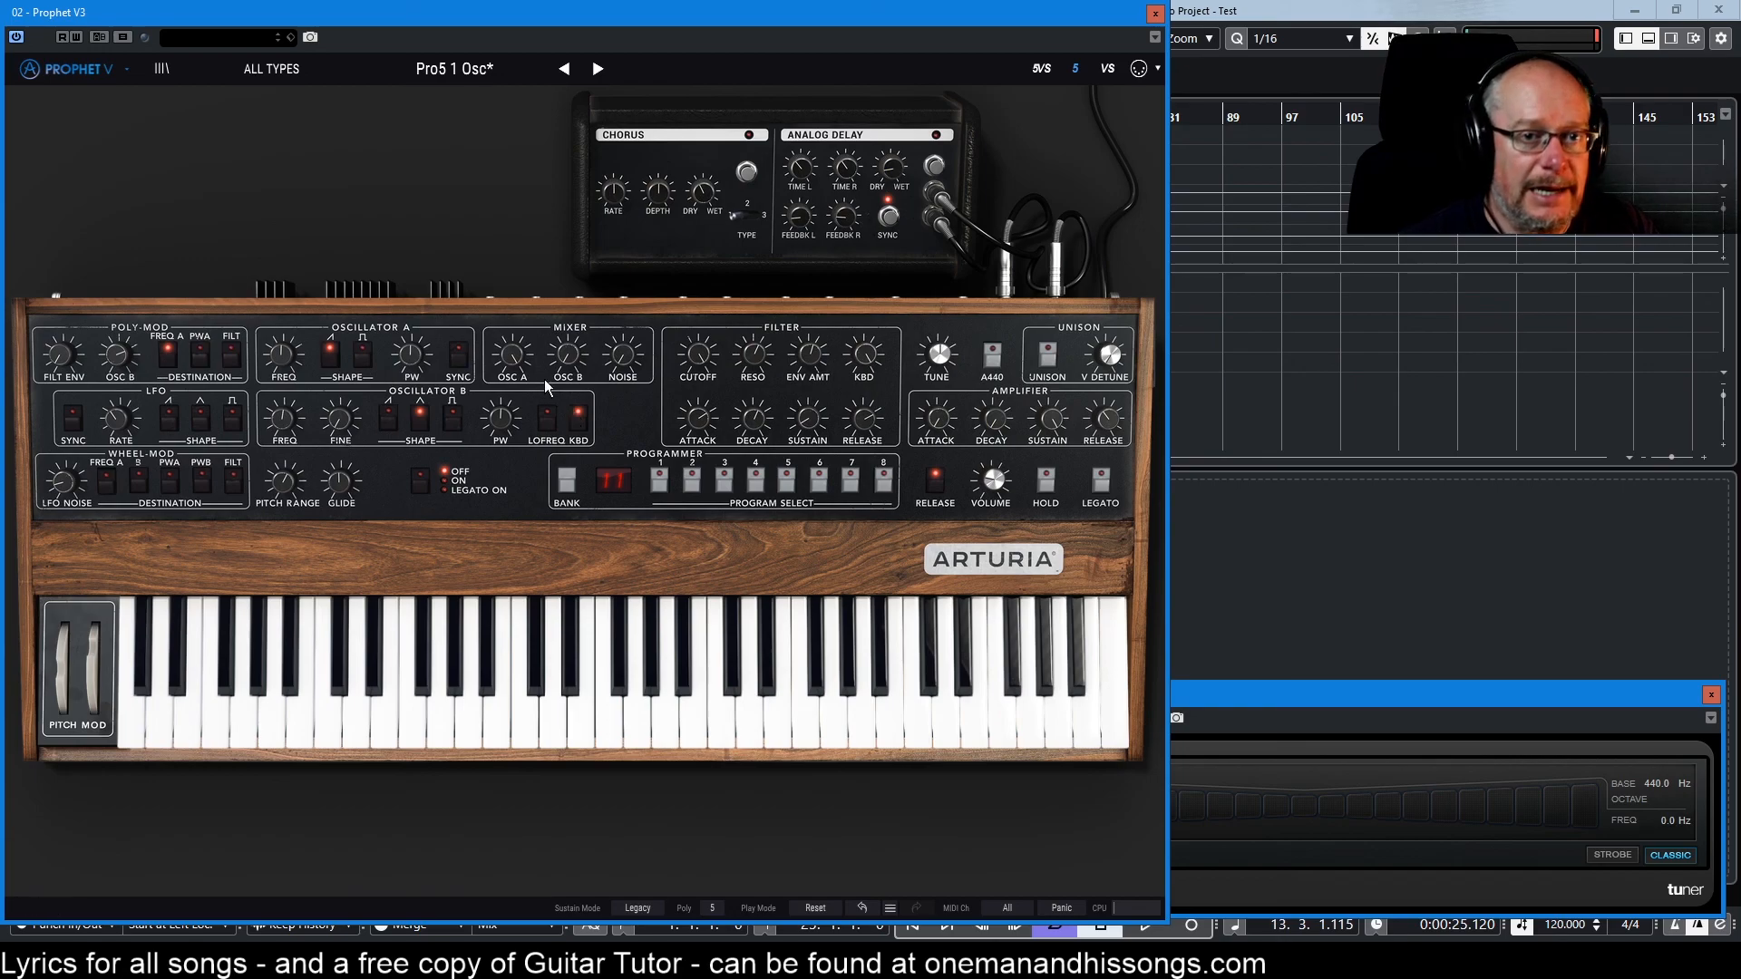
mouse_move(517, 357)
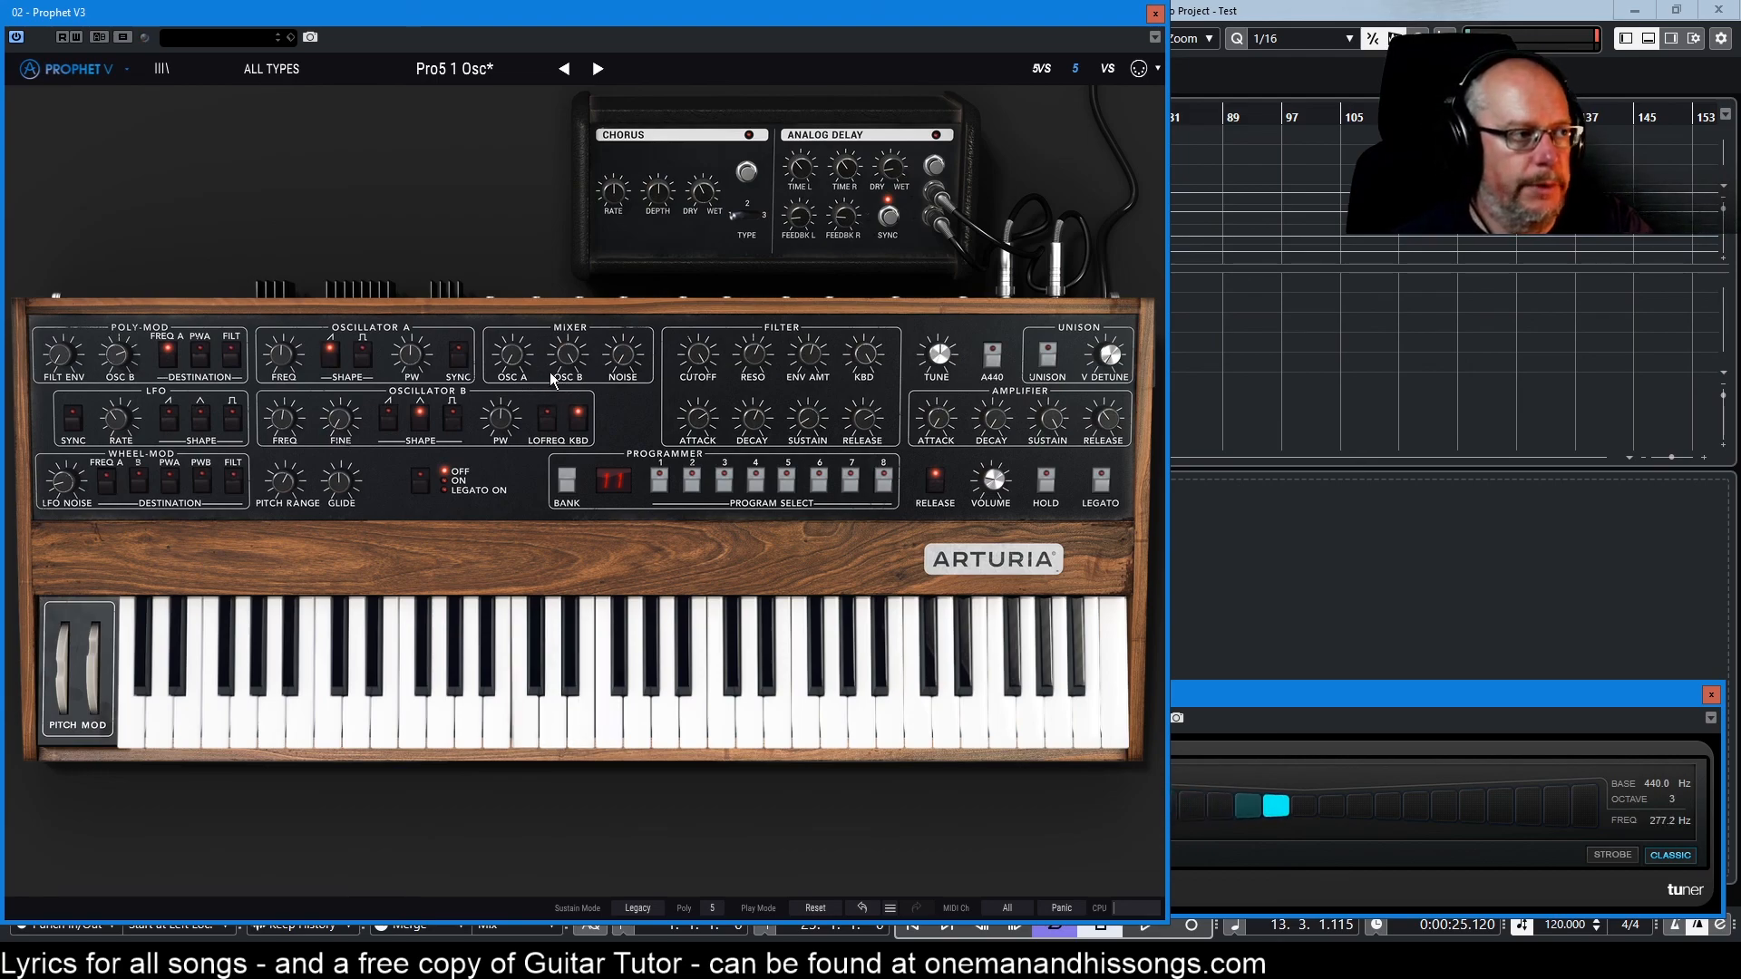
drag(566, 357, 508, 355)
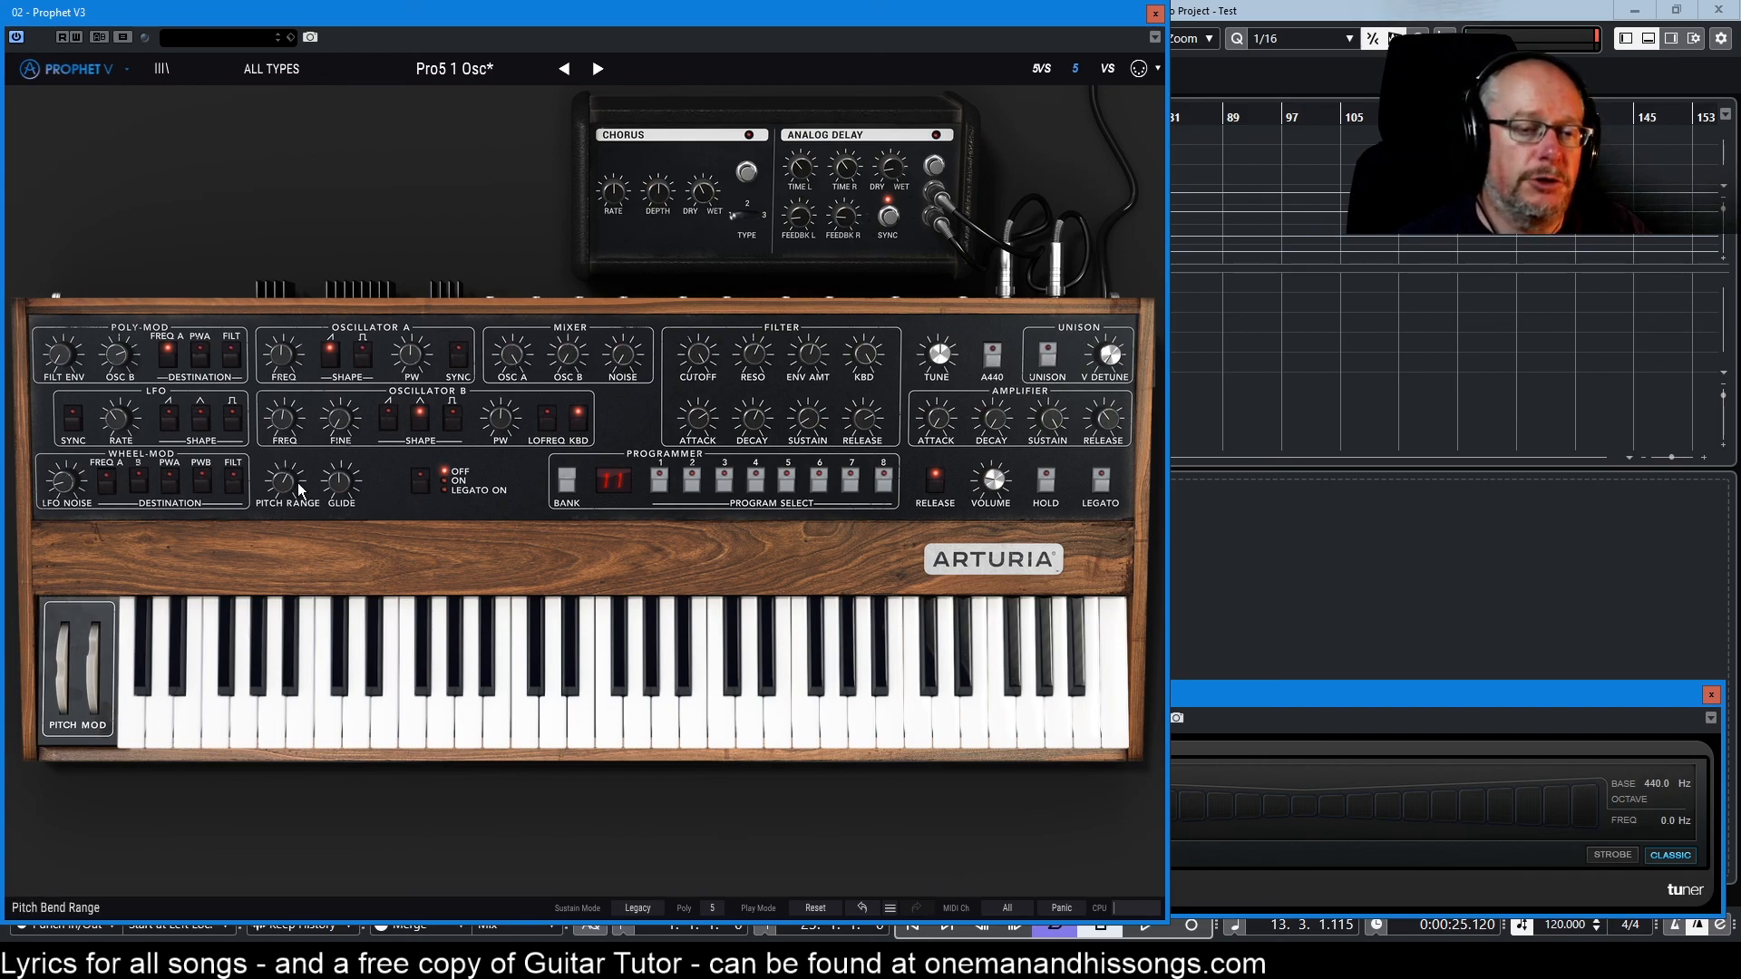